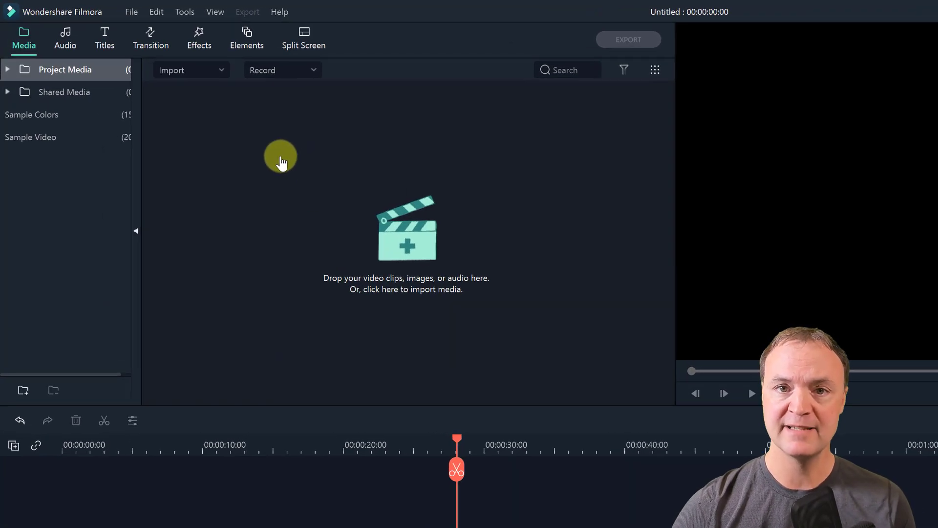
{"action": "left_click", "coordinate": [131, 14]}
{"action": "mouse_move", "coordinate": [138, 36]}
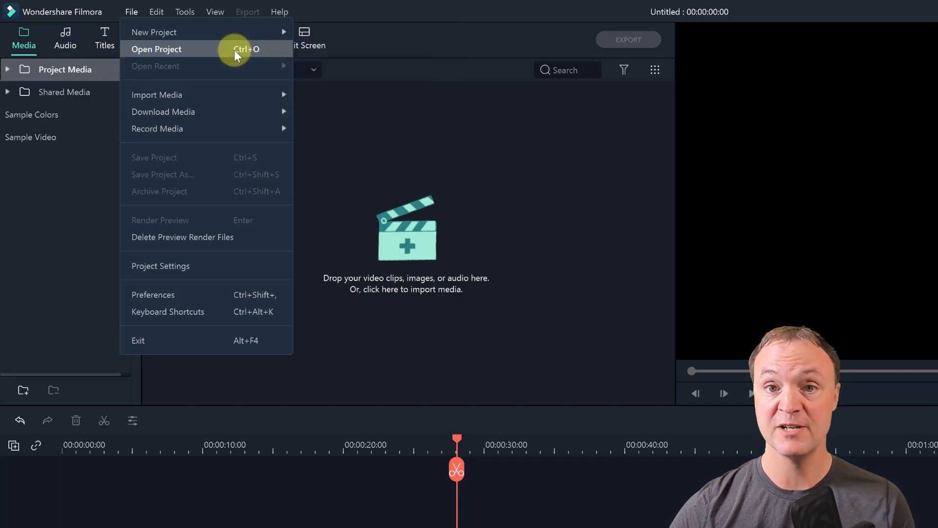
{"action": "left_click", "coordinate": [377, 39]}
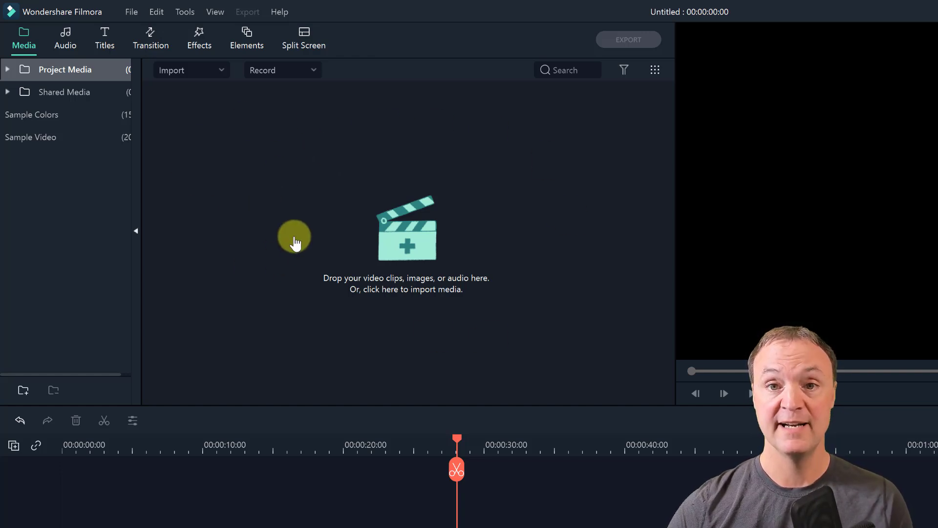
Import the video file production ID_5081013 (1) from the Filmora X Media folder into the project media.
{"action": "left_click", "coordinate": [339, 209]}
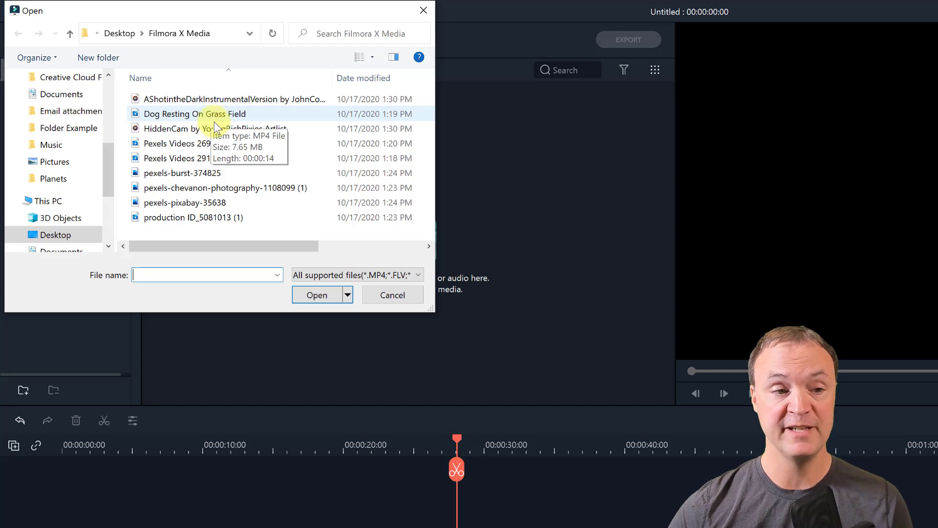
{"action": "left_click", "coordinate": [165, 221]}
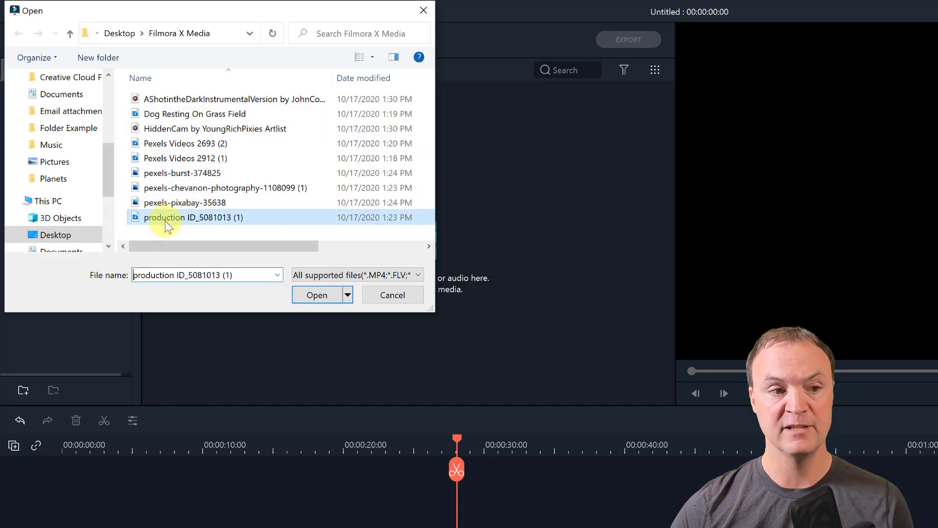
{"action": "left_click", "coordinate": [316, 298]}
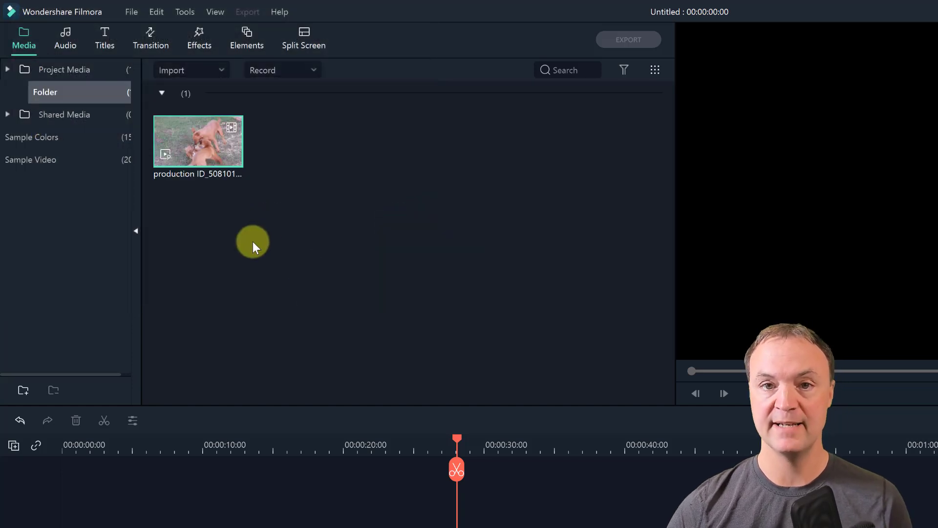
Play the imported dog clip in the preview, and close the preview by deselecting the clip.
{"action": "mouse_move", "coordinate": [235, 154]}
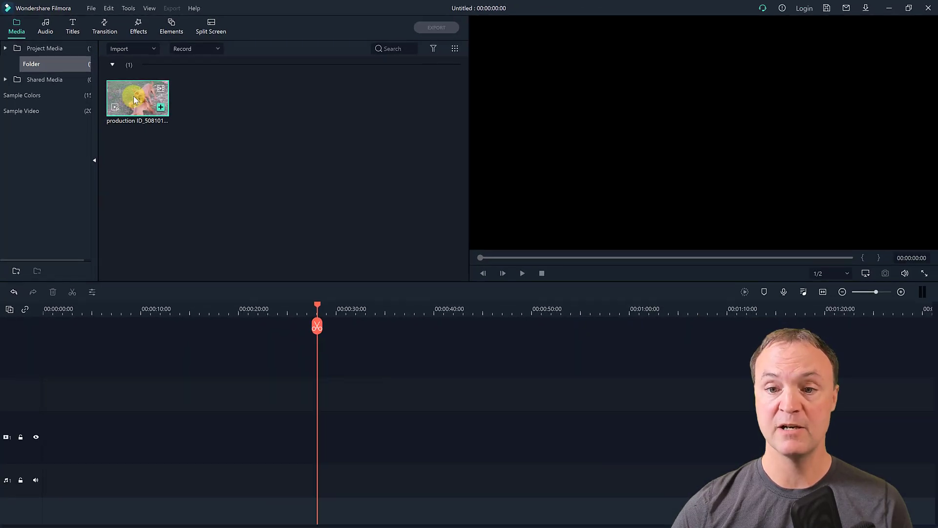
{"action": "double_click", "coordinate": [131, 101]}
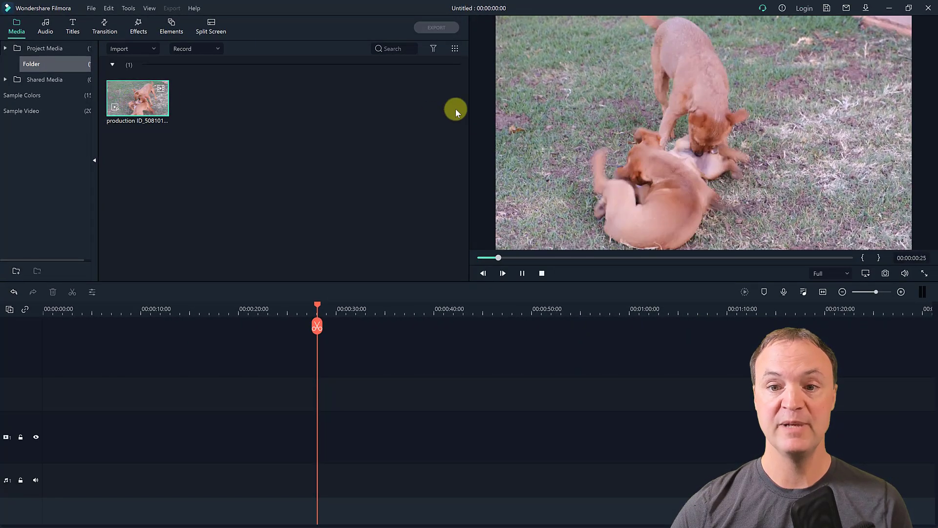
{"action": "mouse_move", "coordinate": [152, 110]}
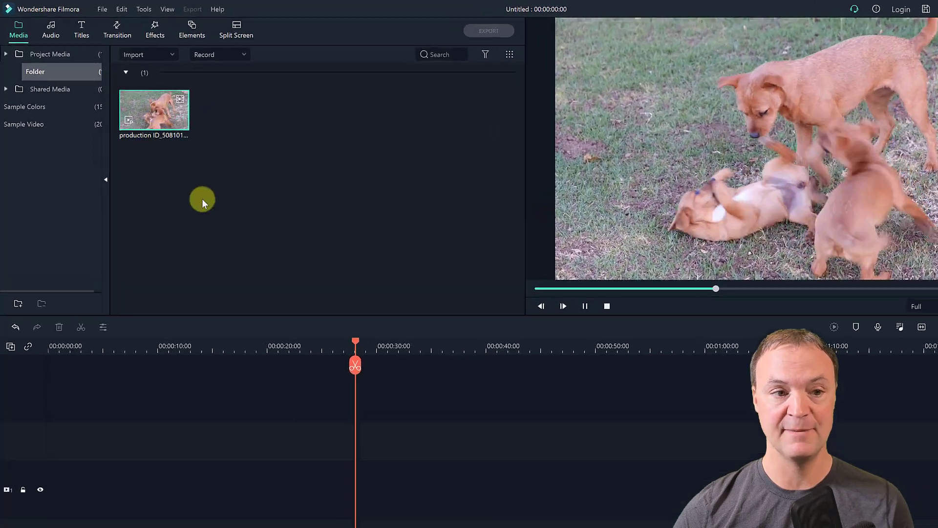
{"action": "left_click", "coordinate": [201, 198]}
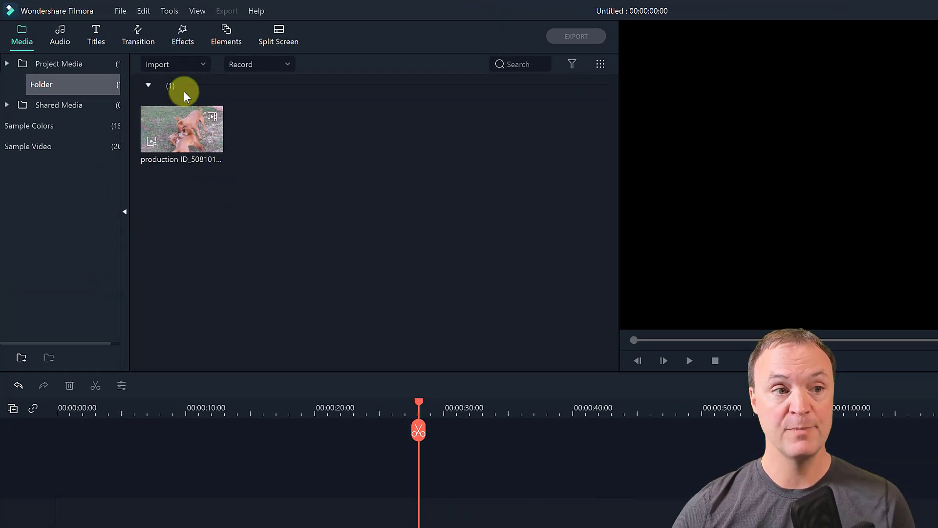
Import the photos pexels-pixabay-35638, pexels-chevanon-photography-1108099 (1) and pexels-burst-374825 together as media files.
{"action": "left_click", "coordinate": [202, 64]}
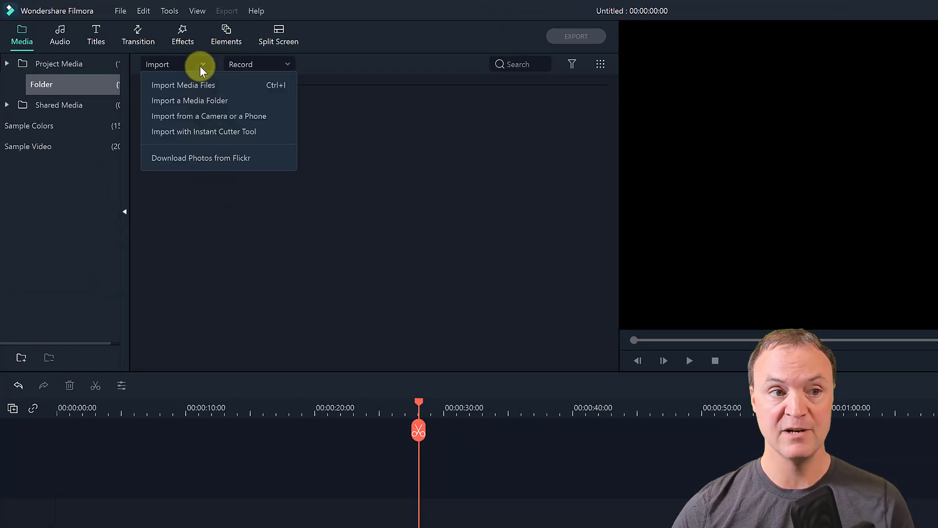
{"action": "left_click", "coordinate": [213, 88]}
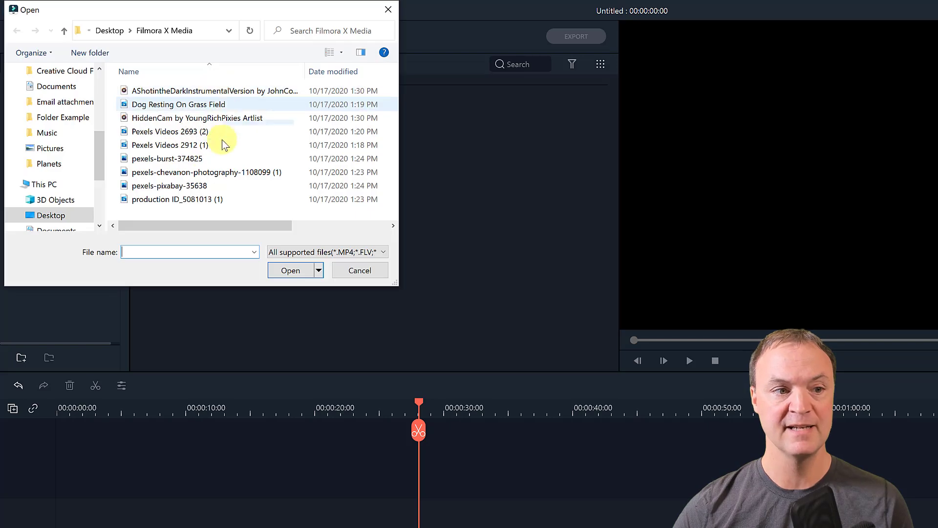
{"action": "left_click", "coordinate": [167, 190]}
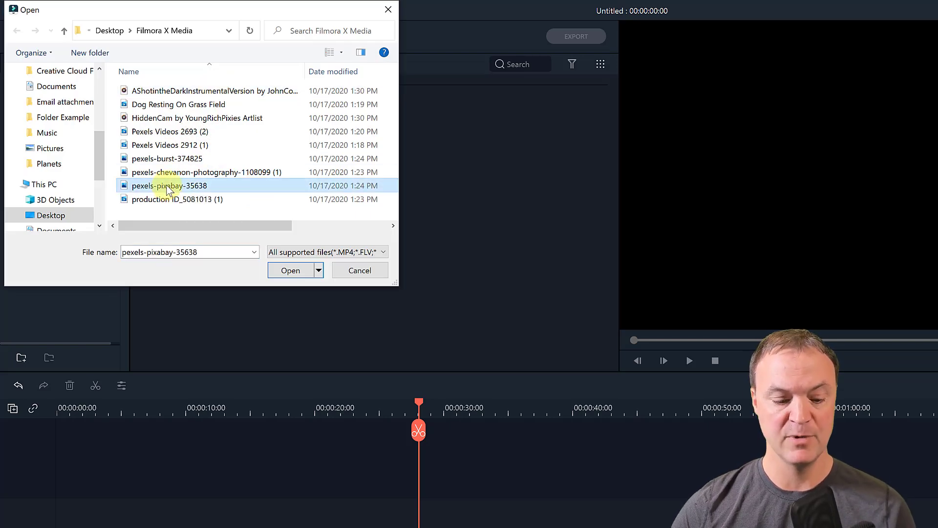
{"action": "left_click", "coordinate": [167, 172], "text": "ctrl"}
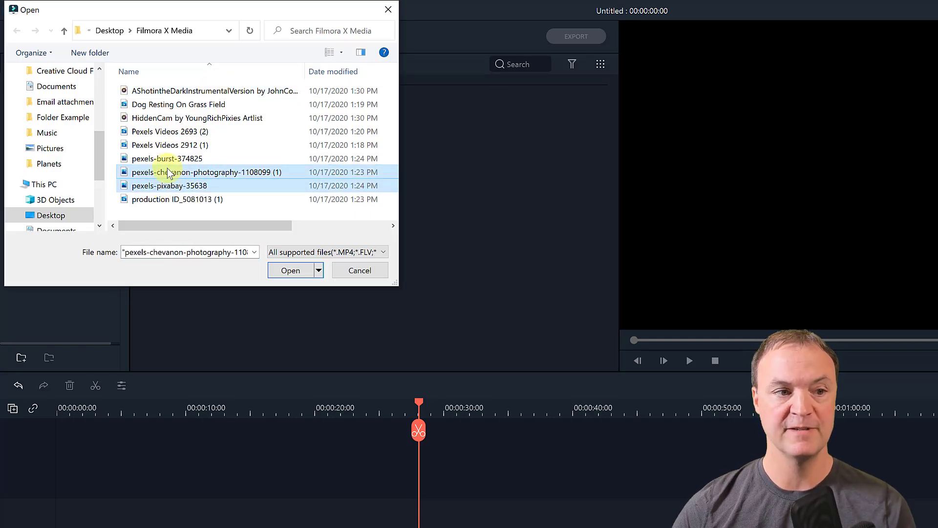
{"action": "left_click", "coordinate": [166, 160], "text": "ctrl"}
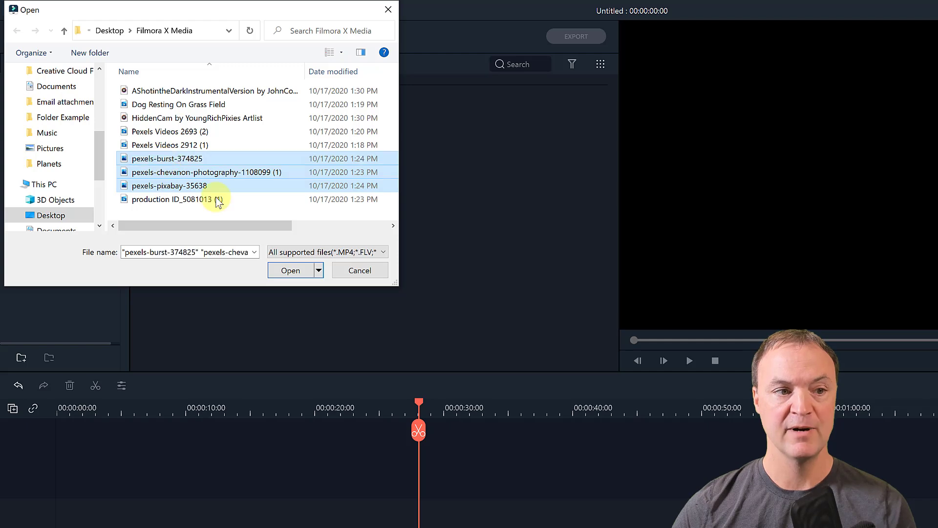
{"action": "left_click", "coordinate": [286, 272]}
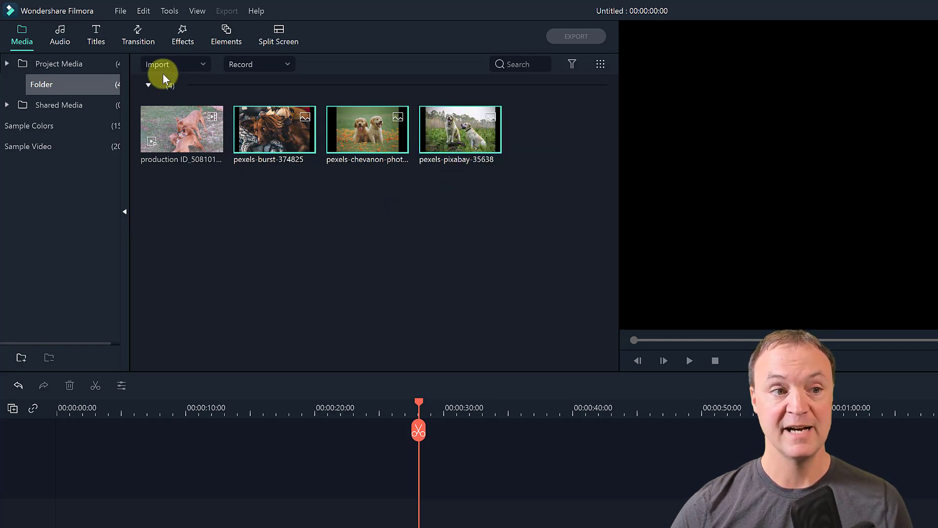
Import the AShotintheDarkInstrumentalVersion audio file into the project media.
{"action": "left_click", "coordinate": [182, 67]}
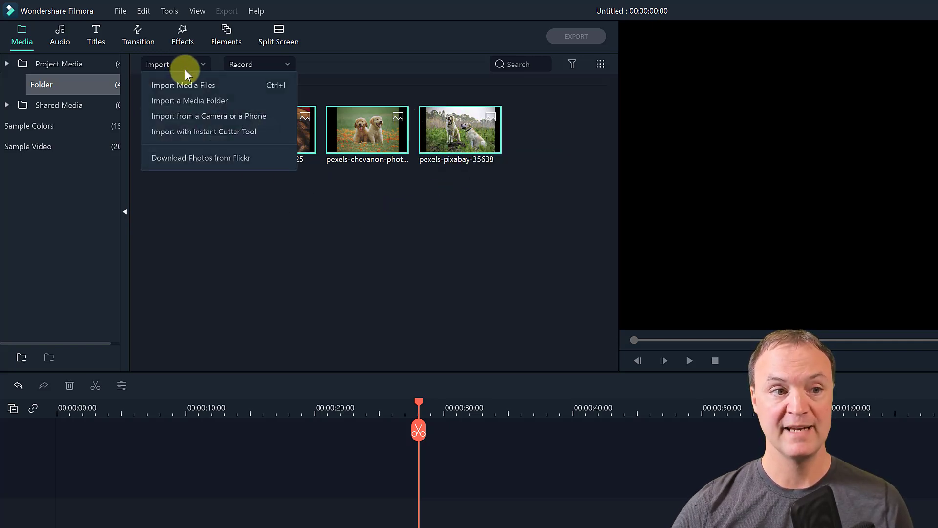
{"action": "left_click", "coordinate": [211, 88]}
{"action": "double_click", "coordinate": [154, 90]}
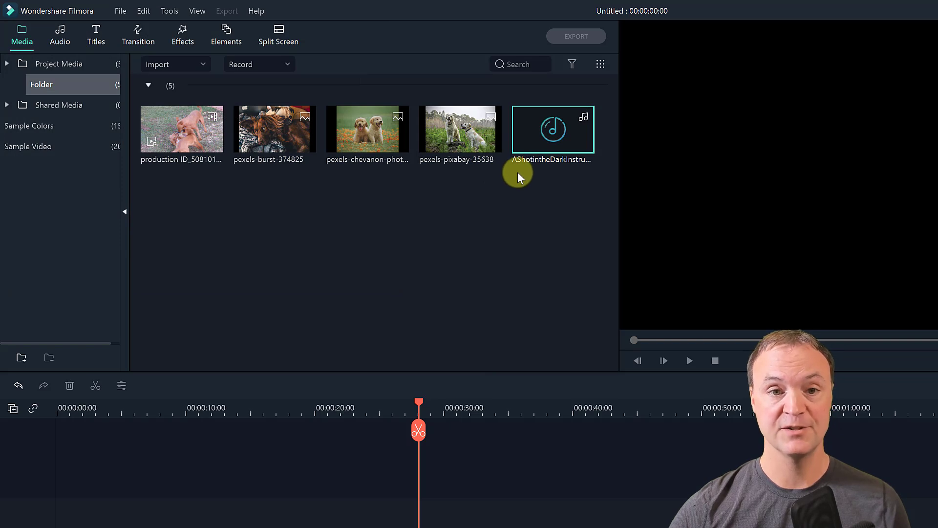
Select all five imported media items and delete them from the project's media folder.
{"action": "left_click_drag", "start_coordinate": [588, 192], "coordinate": [187, 122]}
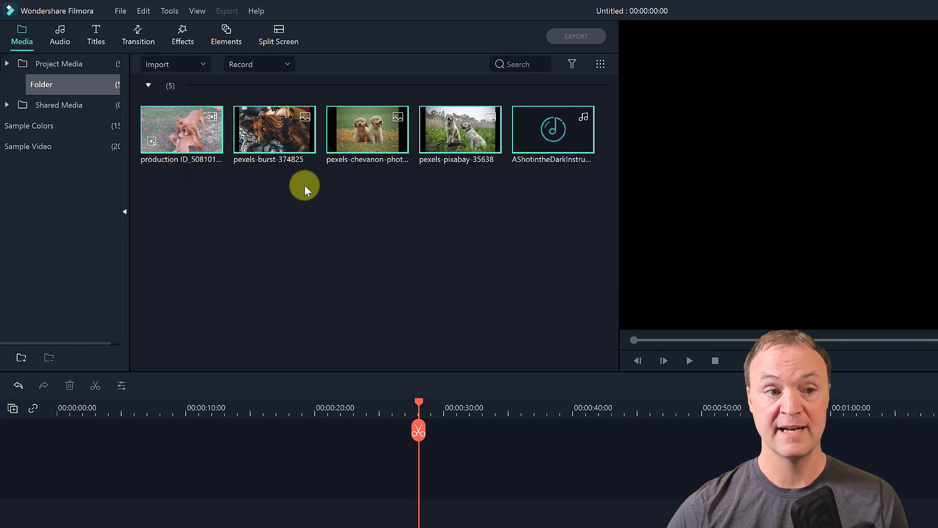
{"action": "left_click_drag", "start_coordinate": [592, 190], "coordinate": [135, 110]}
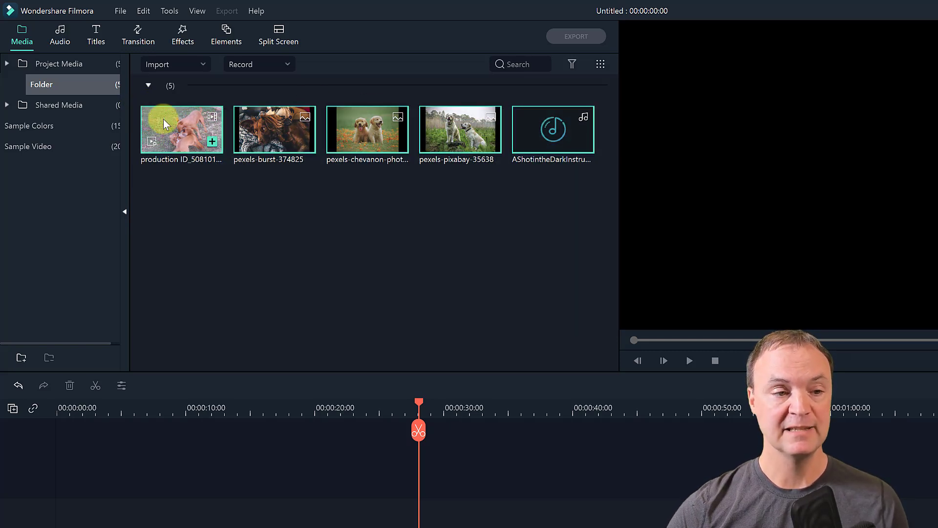
{"action": "right_click", "coordinate": [163, 120]}
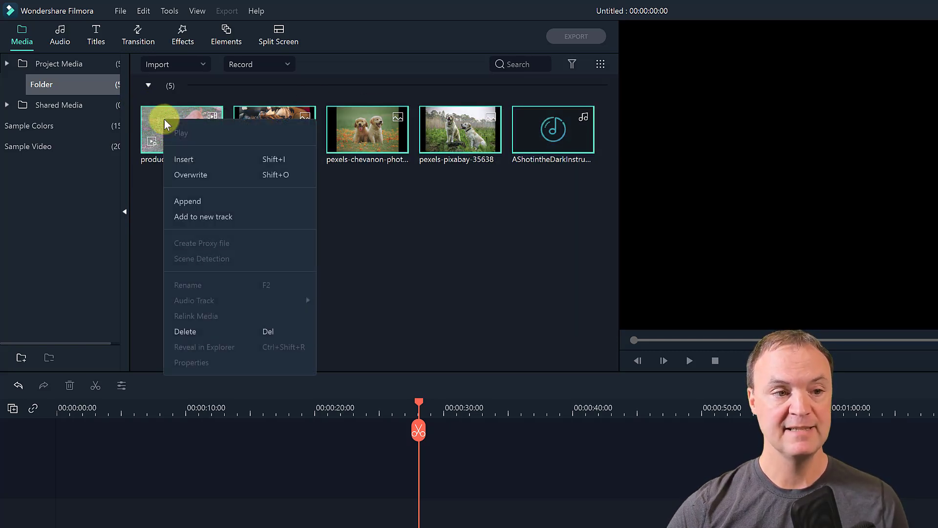
{"action": "left_click", "coordinate": [206, 329]}
{"action": "left_click", "coordinate": [647, 367]}
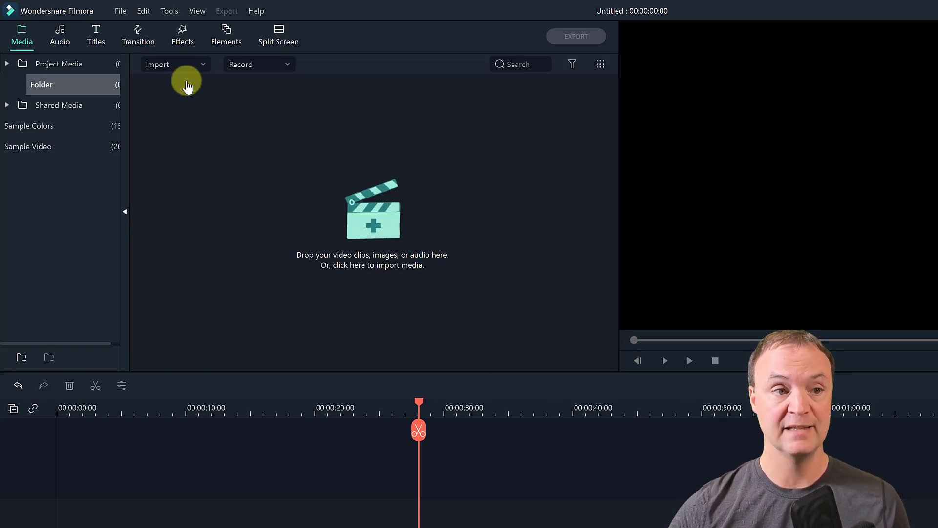
Import the whole Filmora X Media folder from the Desktop into the project media.
{"action": "left_click", "coordinate": [198, 63]}
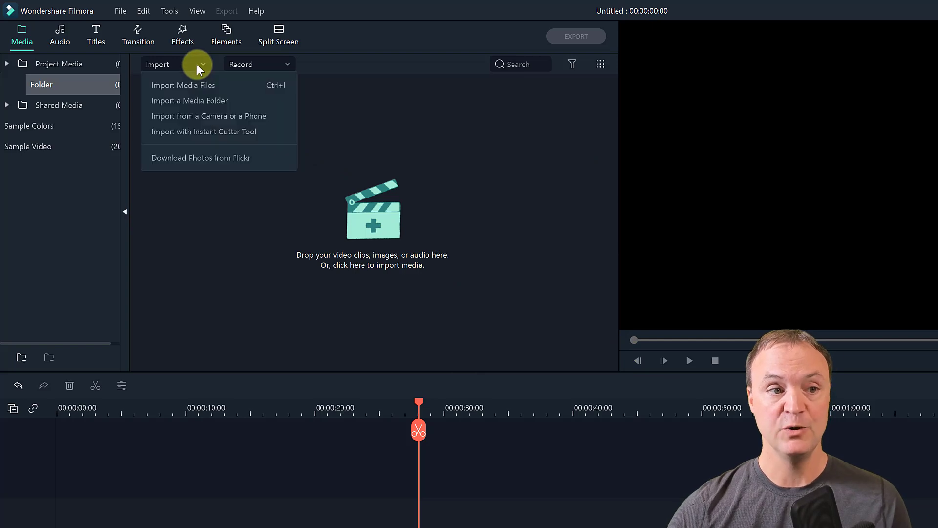
{"action": "left_click", "coordinate": [215, 105]}
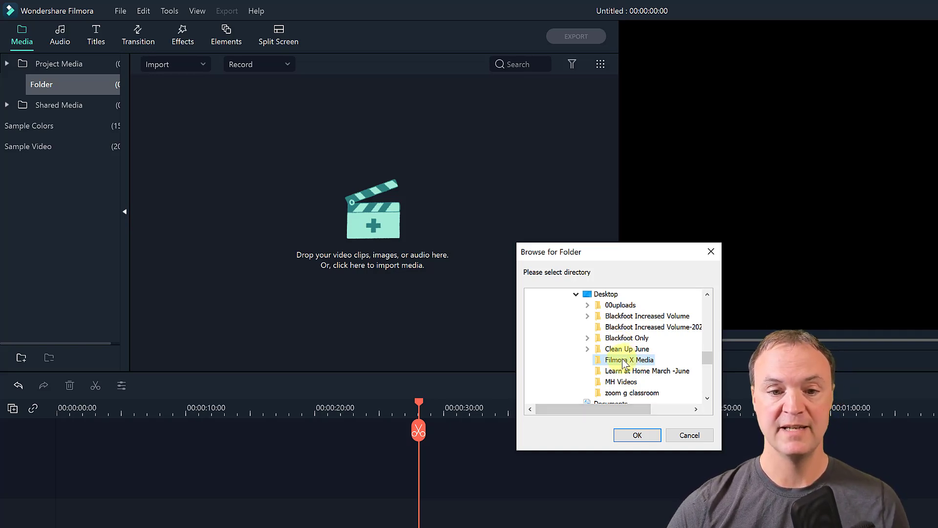
{"action": "left_click", "coordinate": [638, 434]}
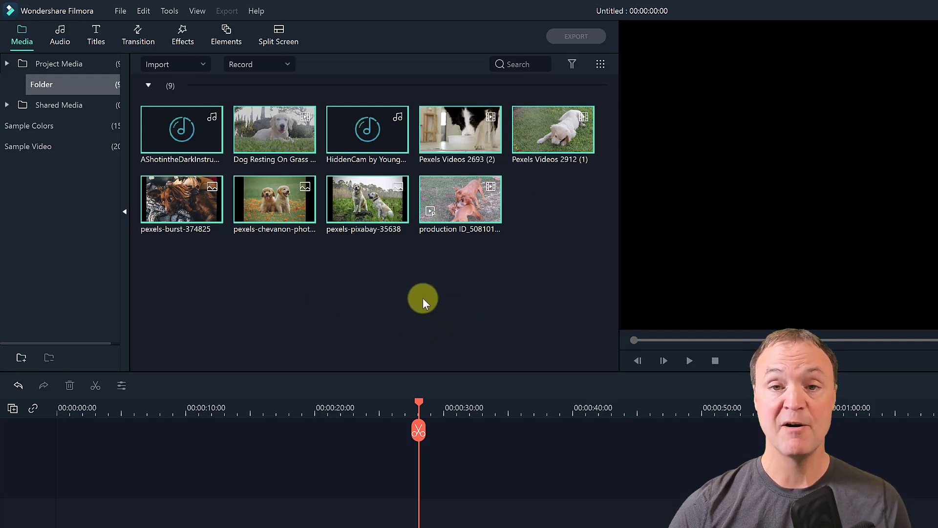
Switch the media library to List View and back to Middle Thumbnail View.
{"action": "left_click", "coordinate": [601, 65]}
{"action": "mouse_move", "coordinate": [610, 88]}
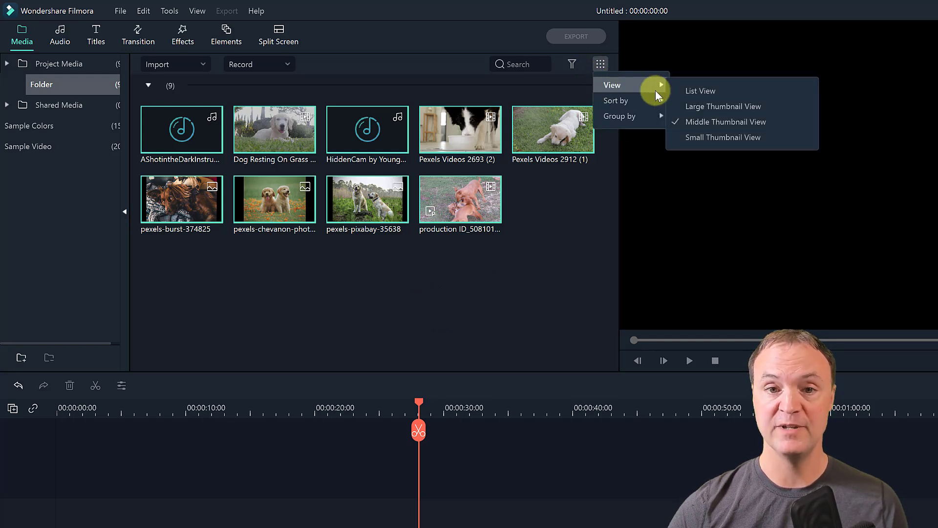
{"action": "left_click", "coordinate": [682, 91]}
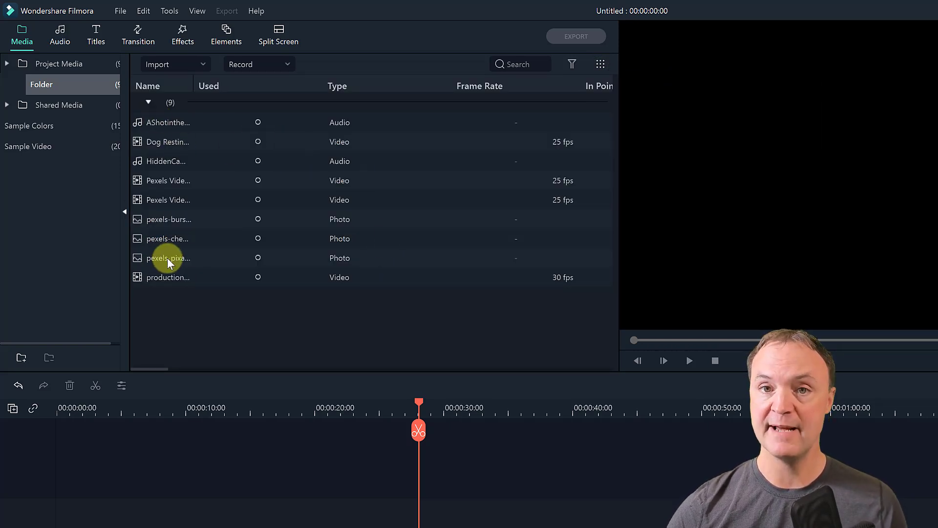
{"action": "left_click", "coordinate": [601, 64]}
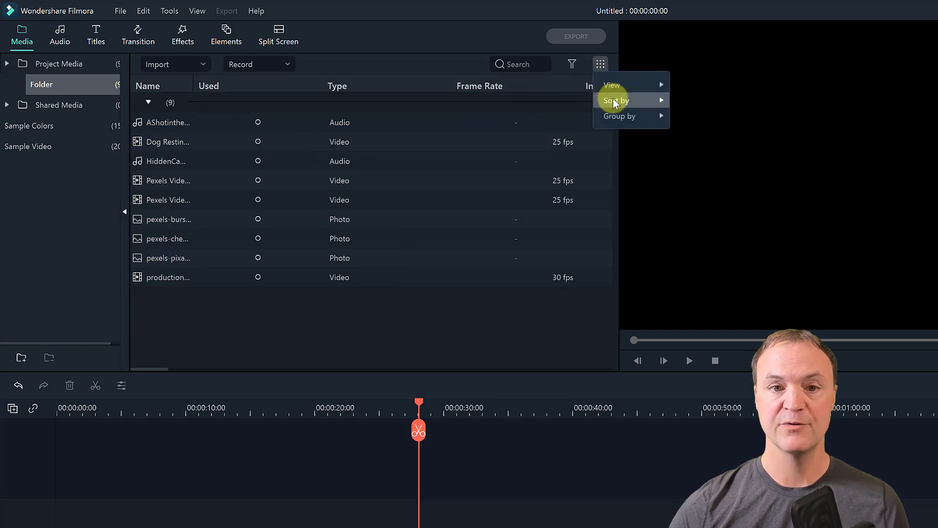
{"action": "mouse_move", "coordinate": [615, 84]}
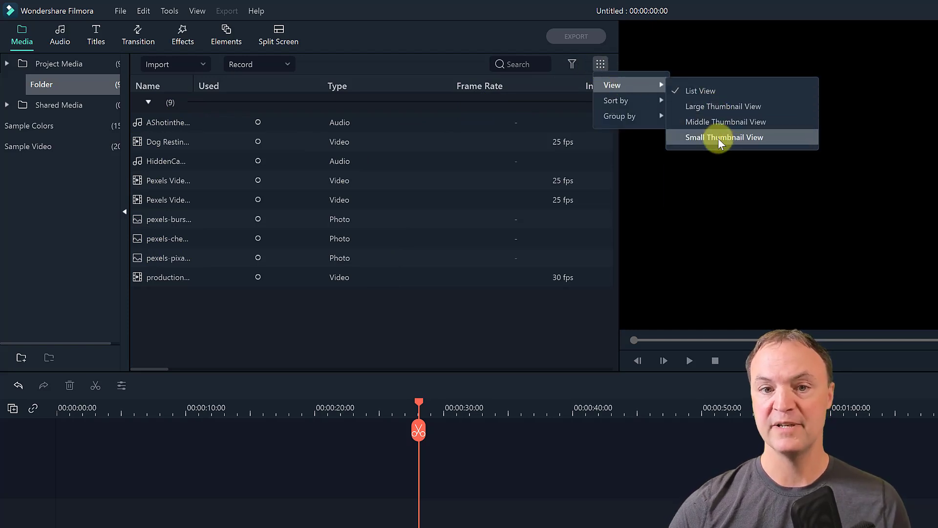
{"action": "left_click", "coordinate": [714, 124]}
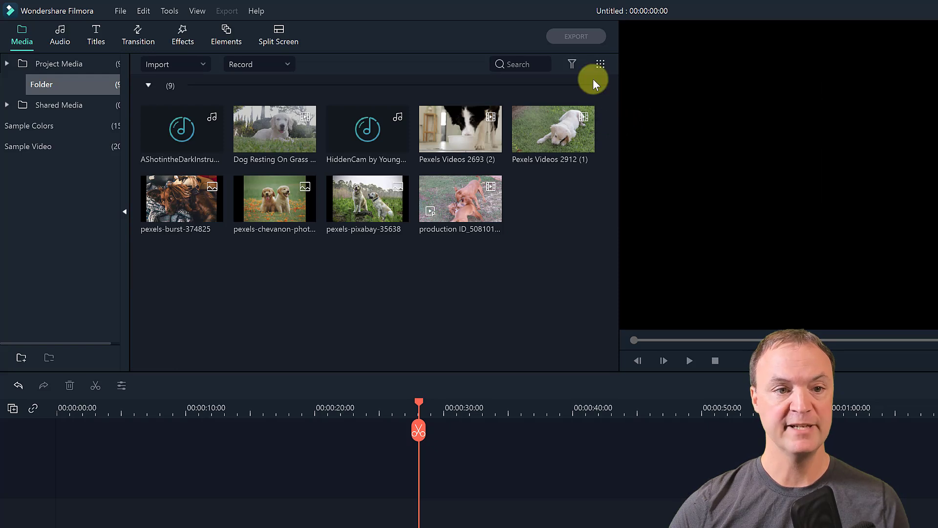
Sort the media library items by Date Created and set their grouping to None.
{"action": "left_click", "coordinate": [599, 66]}
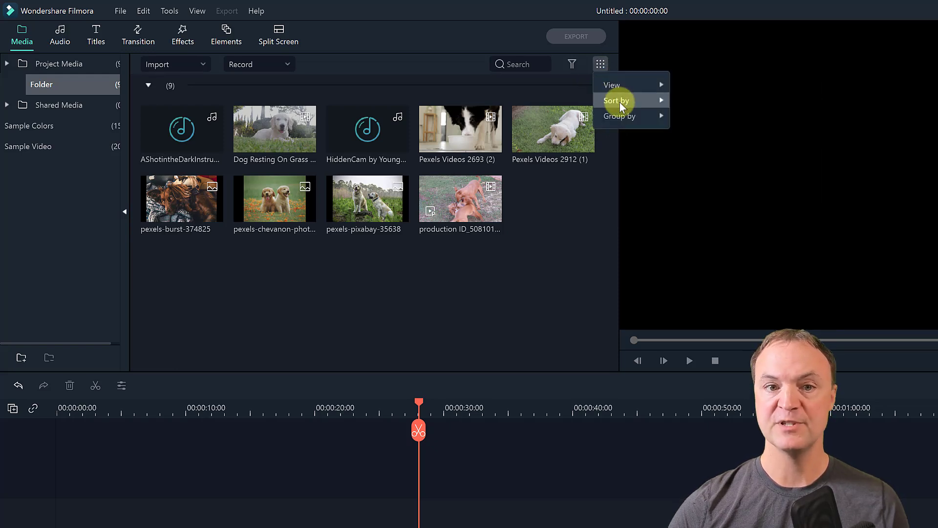
{"action": "mouse_move", "coordinate": [620, 102]}
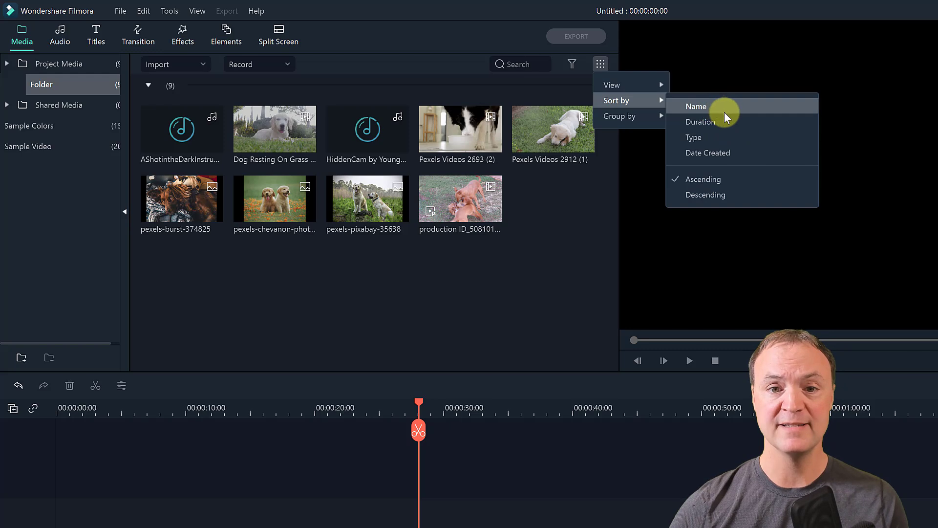
{"action": "left_click", "coordinate": [734, 153]}
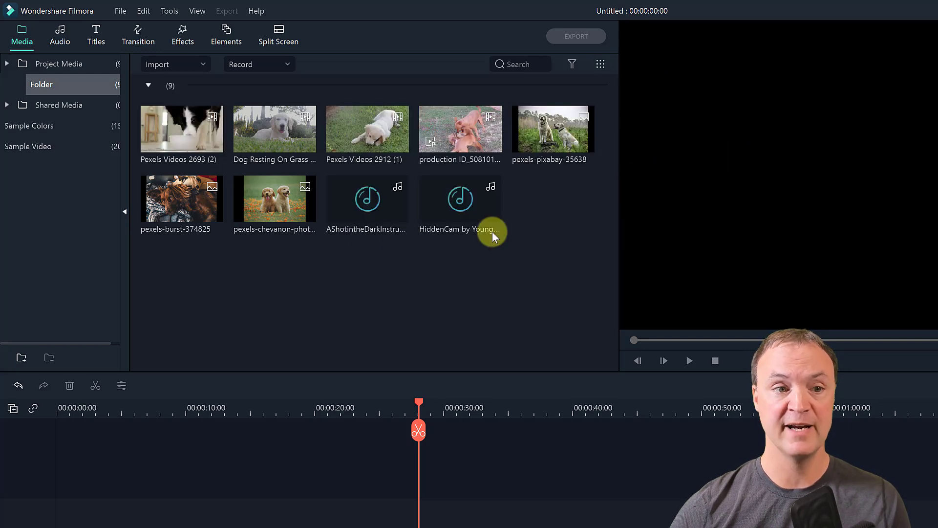
{"action": "left_click", "coordinate": [599, 67]}
{"action": "mouse_move", "coordinate": [621, 120]}
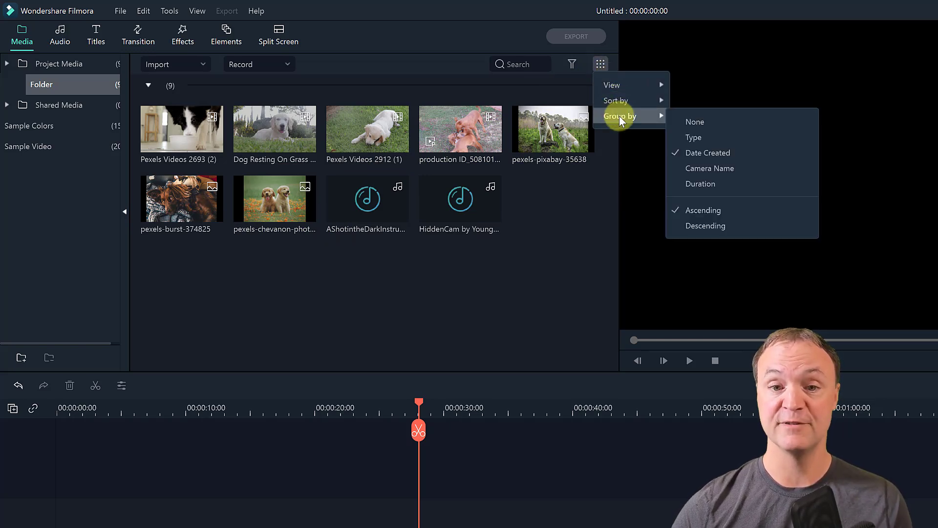
{"action": "left_click", "coordinate": [702, 124]}
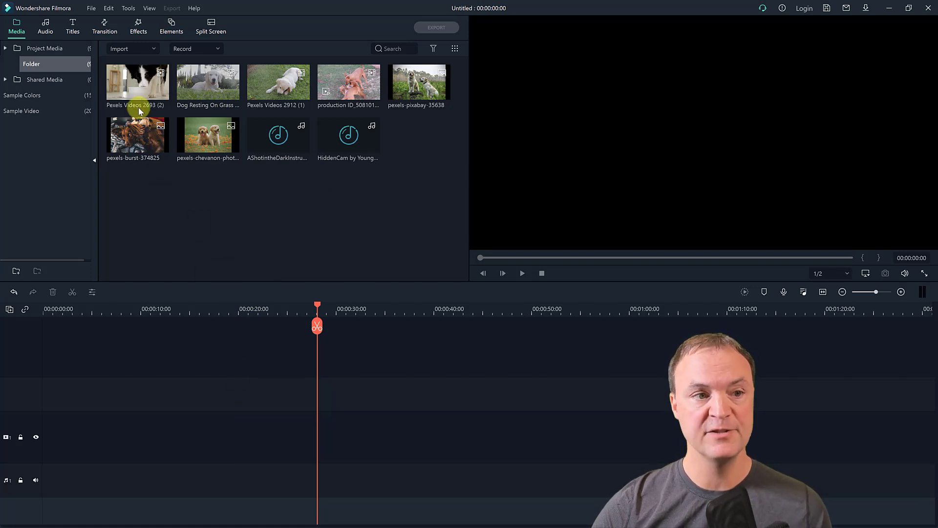
Add the Pexels Videos 2693 (2) clip to the timeline's first video track at the playhead.
{"action": "left_click", "coordinate": [161, 93]}
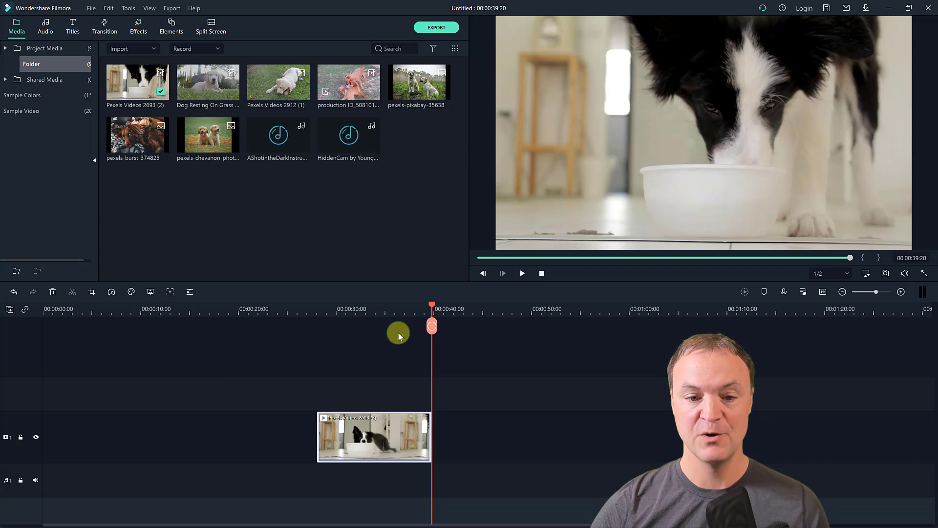
Add the Dog Resting On Grass clip to the first video track at about 00:00:08:18 and scrub back through it to 00:00:16:12.
{"action": "left_click_drag", "start_coordinate": [433, 326], "coordinate": [129, 325]}
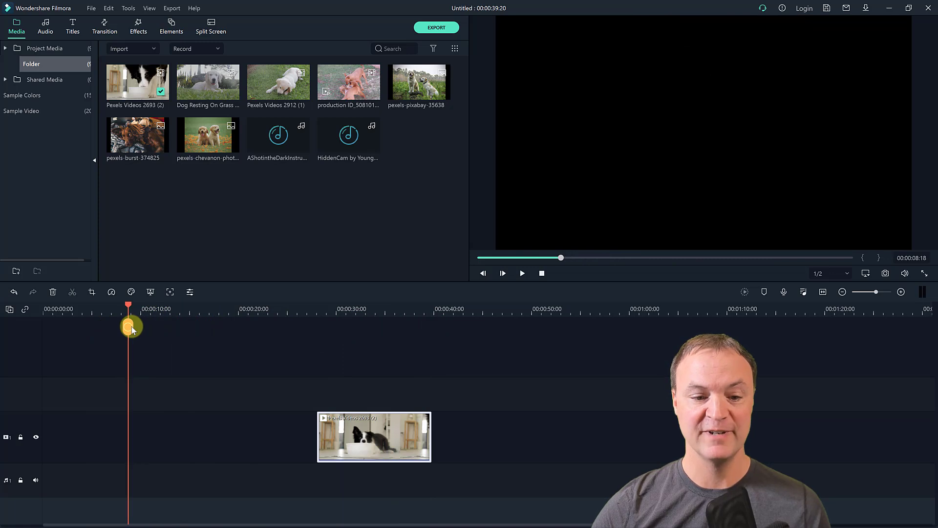
{"action": "left_click", "coordinate": [228, 100]}
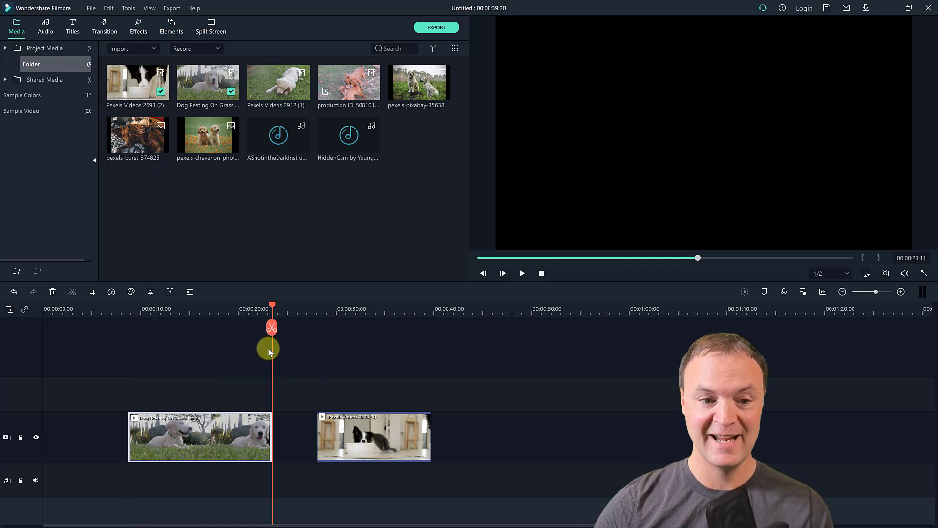
{"action": "left_click_drag", "start_coordinate": [273, 331], "coordinate": [206, 352]}
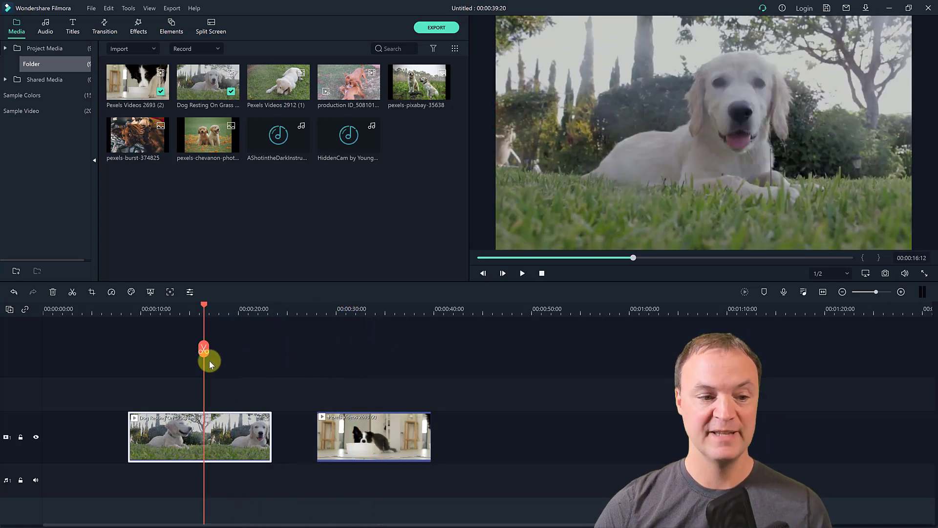
Delete both clips from the first video track to empty the timeline.
{"action": "key", "text": "Delete"}
{"action": "left_click", "coordinate": [238, 441]}
{"action": "key", "text": "Delete"}
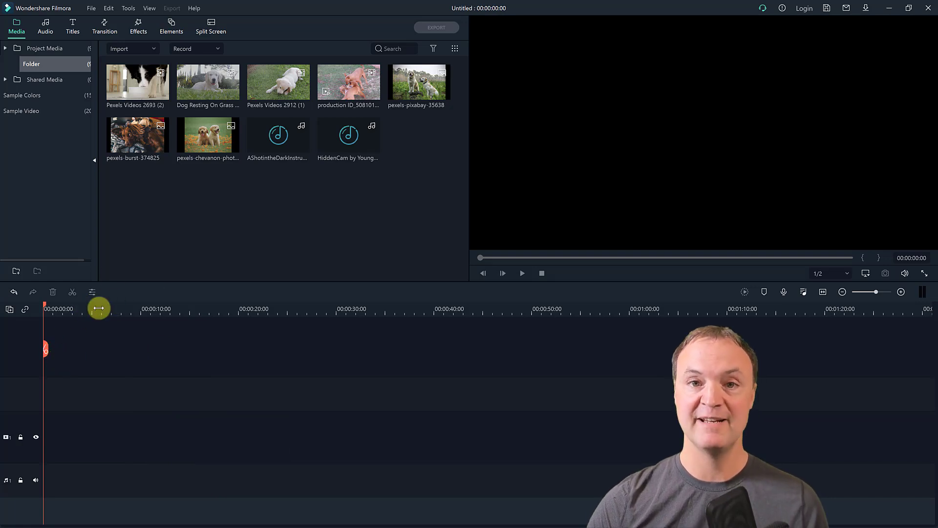
Add the Pexels Videos 2693 (2) clip at the start of the first video track and preview it from the beginning.
{"action": "mouse_move", "coordinate": [158, 92]}
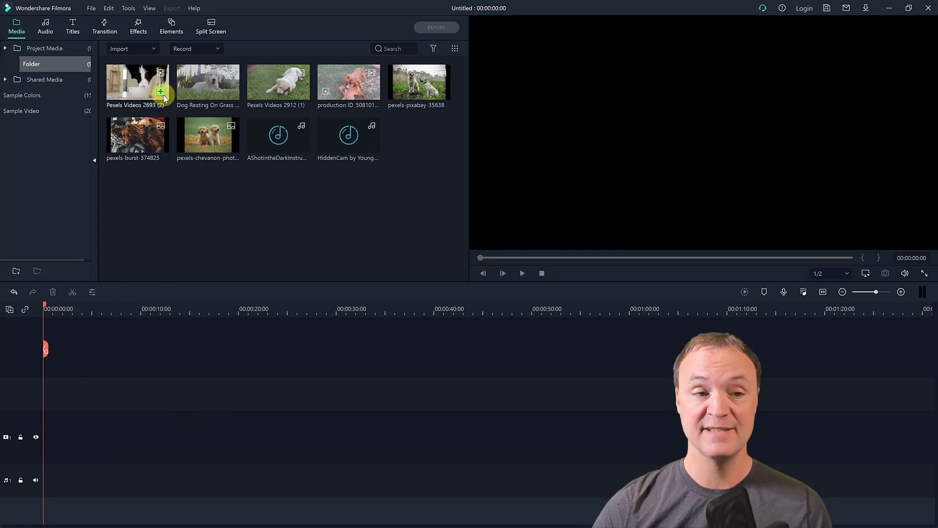
{"action": "left_click", "coordinate": [161, 92]}
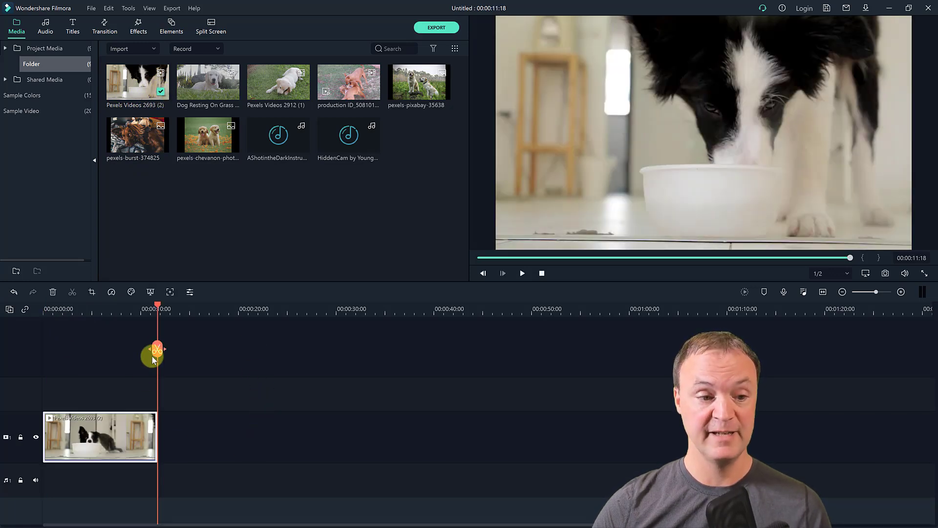
{"action": "left_click_drag", "start_coordinate": [157, 349], "coordinate": [17, 356]}
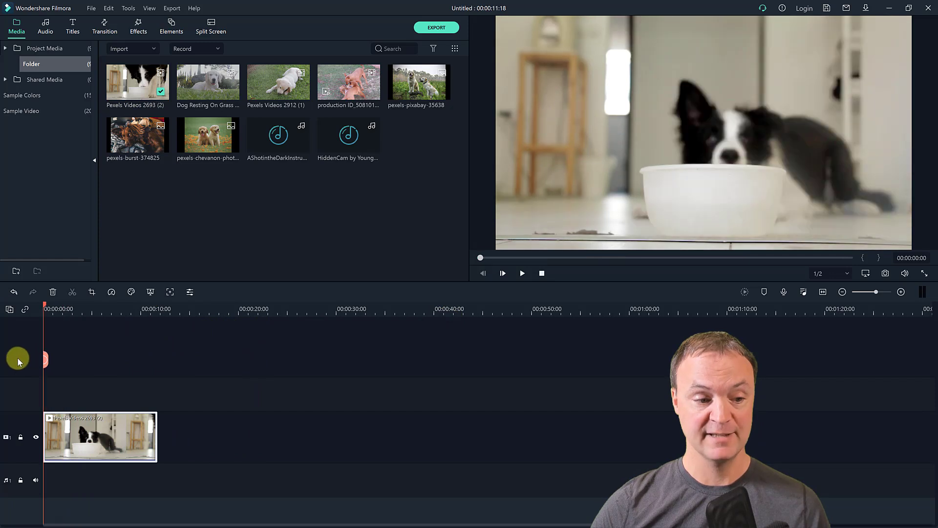
{"action": "left_click", "coordinate": [522, 273]}
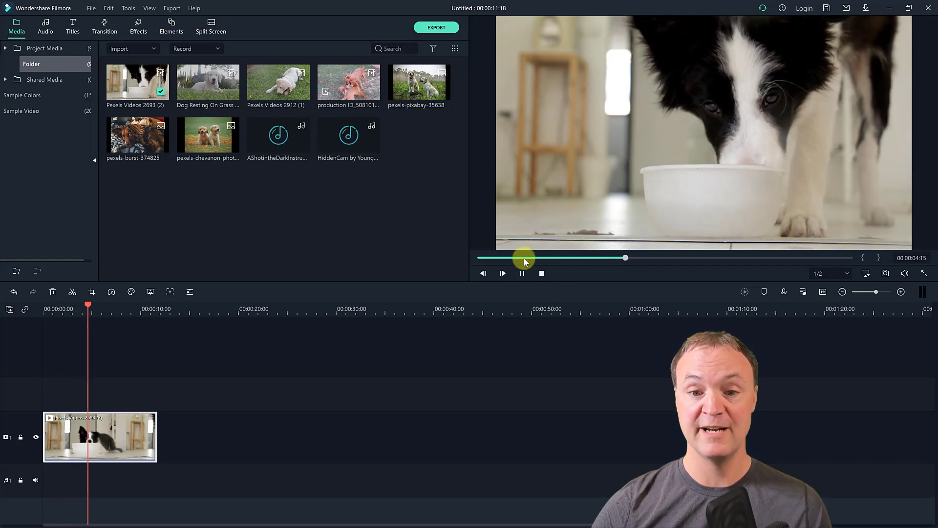
{"action": "left_click", "coordinate": [541, 273]}
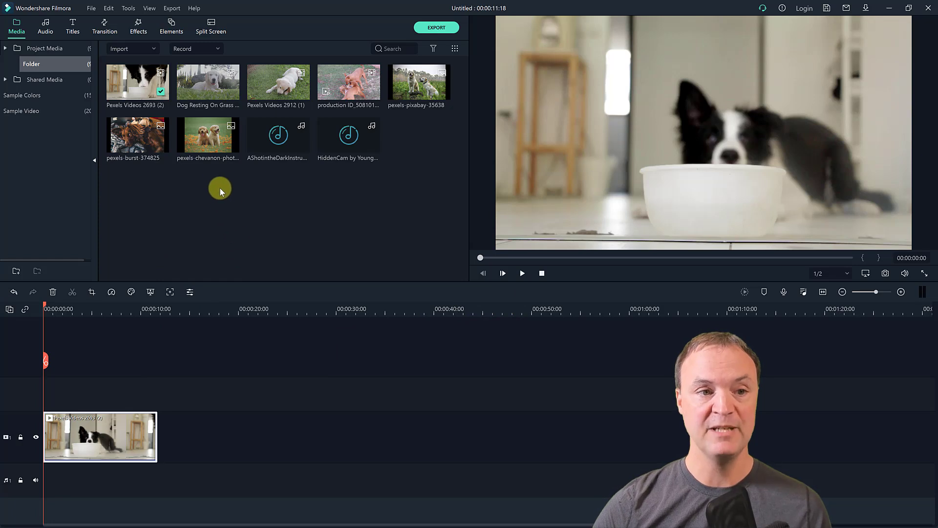
Place the Dog Resting On Grass clip directly after the first clip on the same track and scrub back through both clips.
{"action": "left_click_drag", "start_coordinate": [204, 79], "coordinate": [159, 430]}
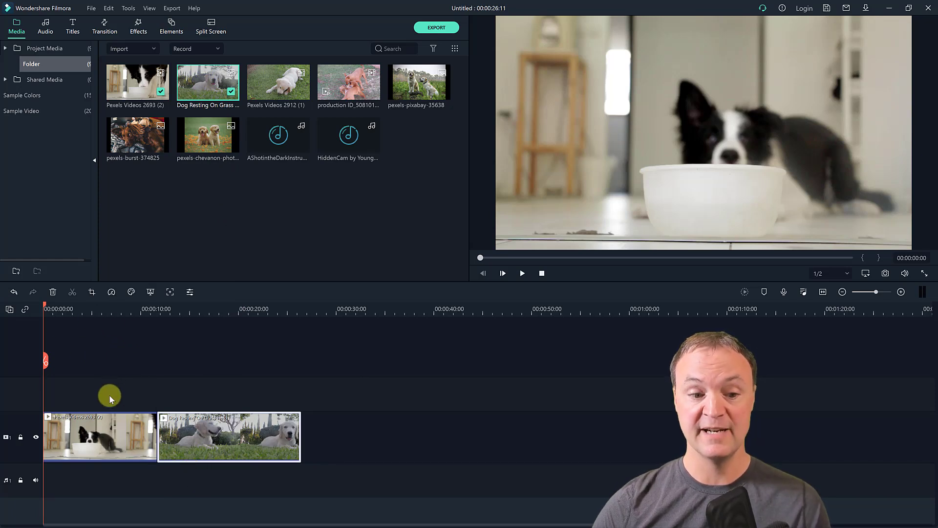
{"action": "left_click", "coordinate": [316, 309]}
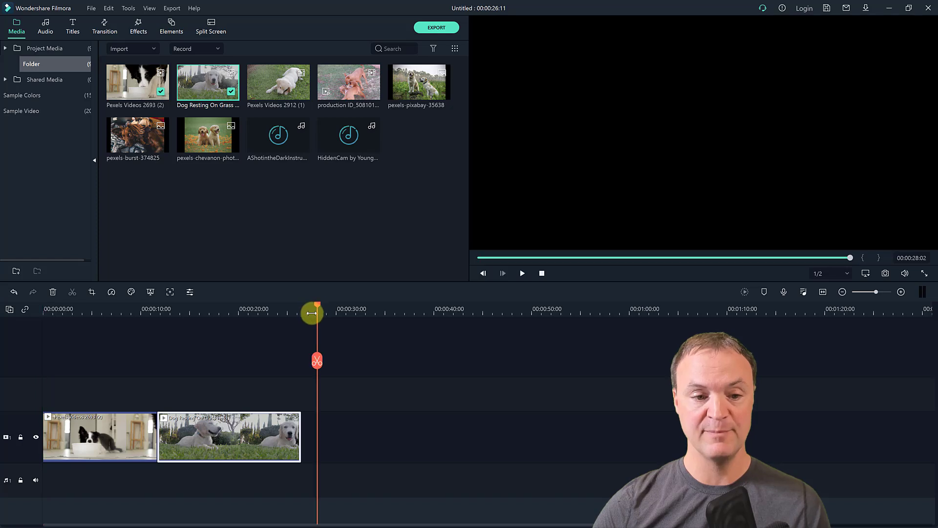
{"action": "left_click_drag", "start_coordinate": [312, 361], "coordinate": [298, 363]}
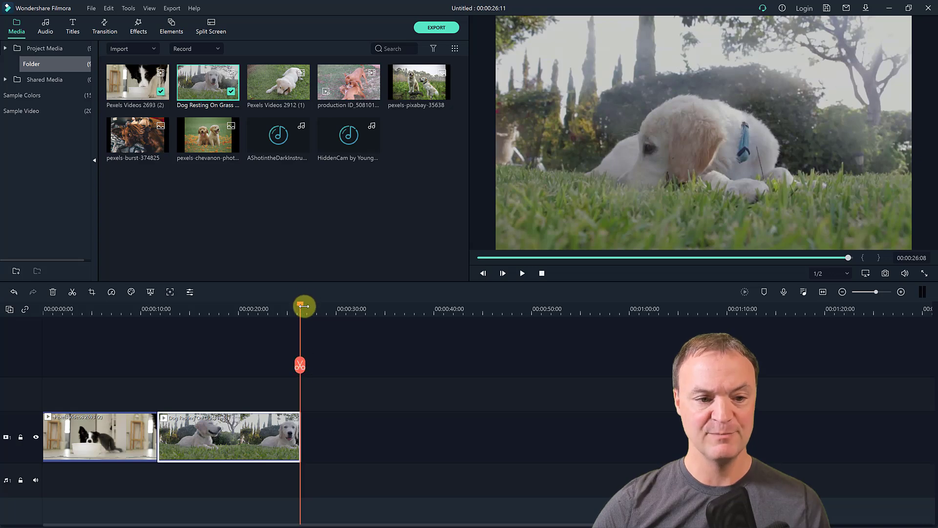
{"action": "left_click_drag", "start_coordinate": [300, 365], "coordinate": [139, 358]}
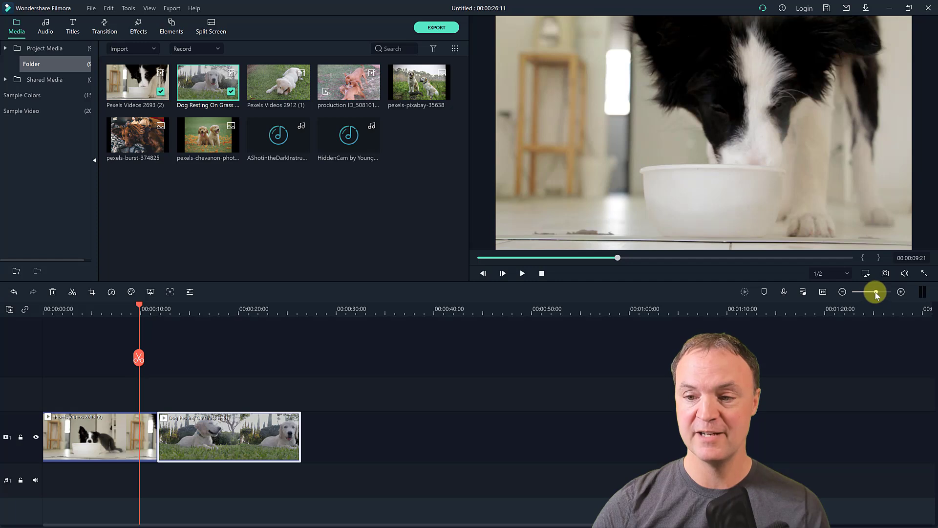
Zoom in on the timeline, scrub to 00:00:10:03, and zoom back out past the full project width.
{"action": "left_click_drag", "start_coordinate": [874, 293], "coordinate": [891, 295]}
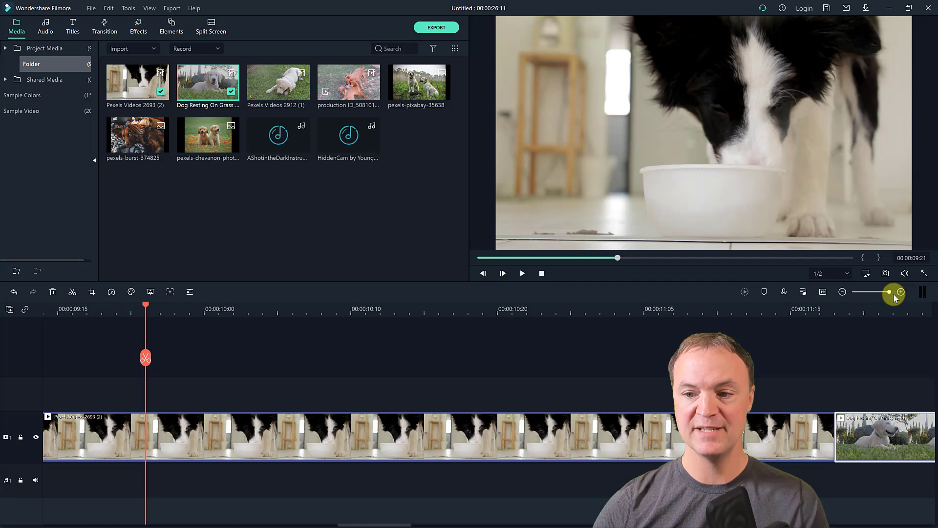
{"action": "left_click_drag", "start_coordinate": [145, 362], "coordinate": [254, 372]}
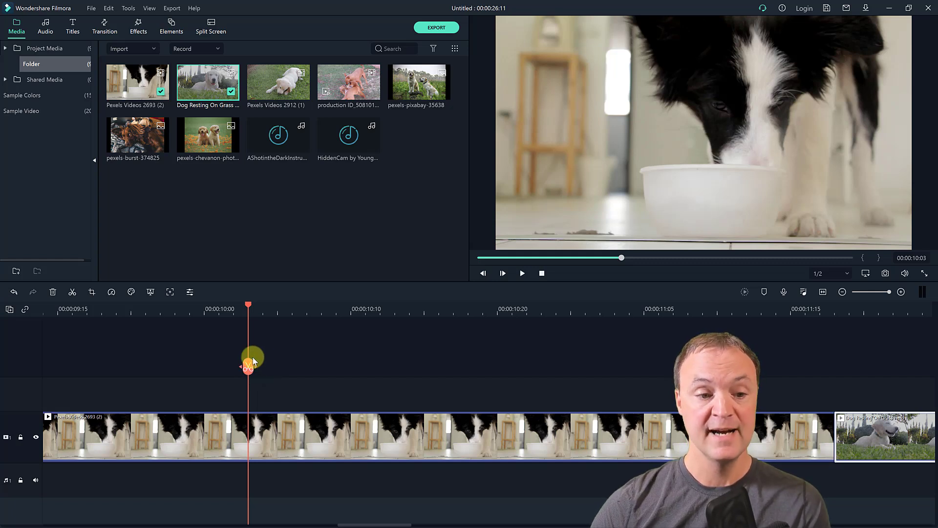
{"action": "left_click", "coordinate": [823, 294]}
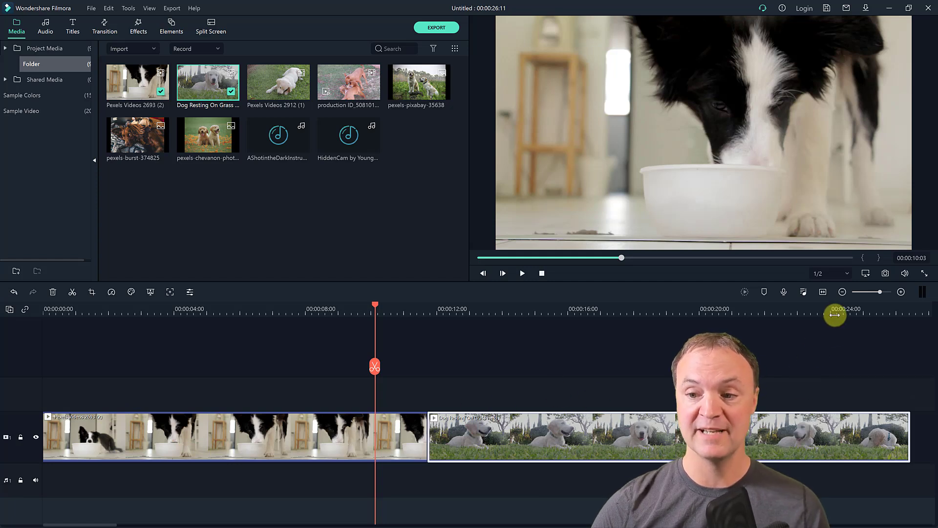
{"action": "left_click", "coordinate": [880, 292]}
{"action": "left_click_drag", "start_coordinate": [880, 292], "coordinate": [875, 291]}
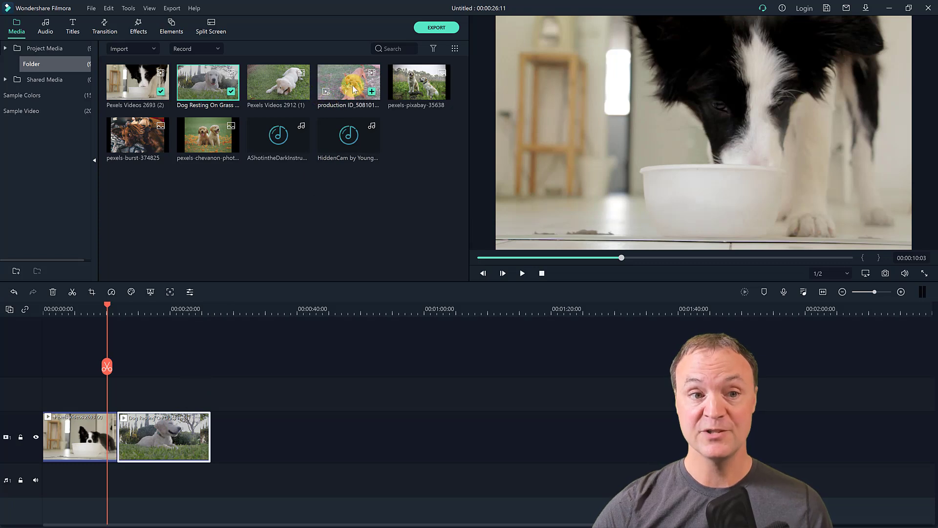
Place the pexels-burst-374825 photo directly after the Dog Resting On Grass clip and preview the cut between them from about 00:00:24:21.
{"action": "left_click_drag", "start_coordinate": [133, 138], "coordinate": [212, 439]}
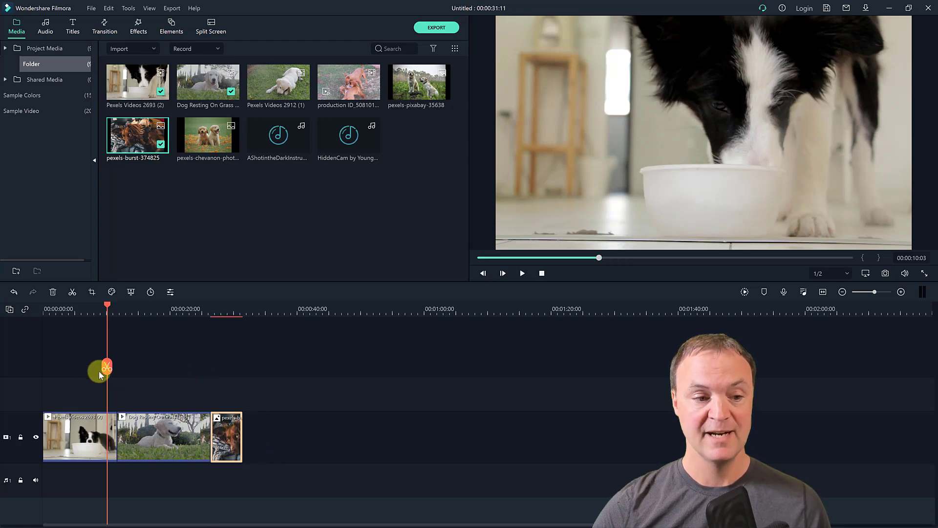
{"action": "left_click_drag", "start_coordinate": [112, 367], "coordinate": [199, 376]}
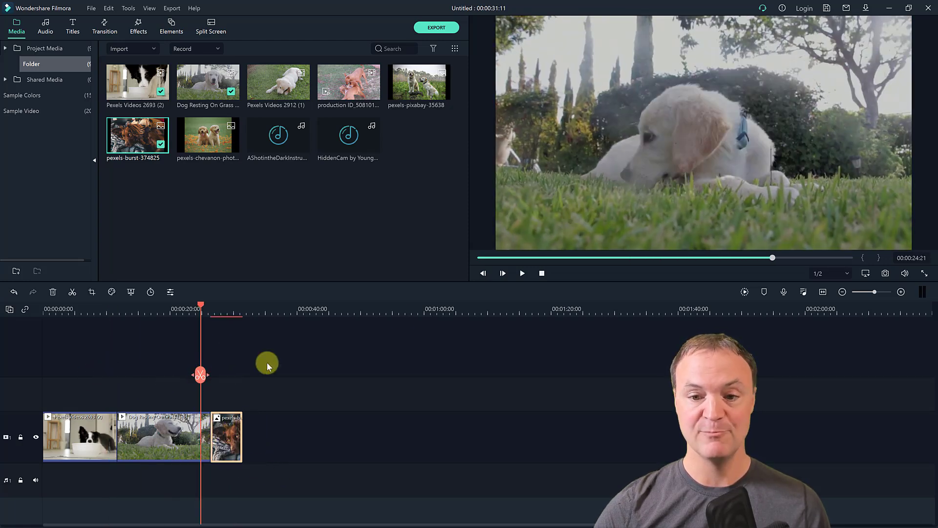
{"action": "left_click", "coordinate": [522, 274]}
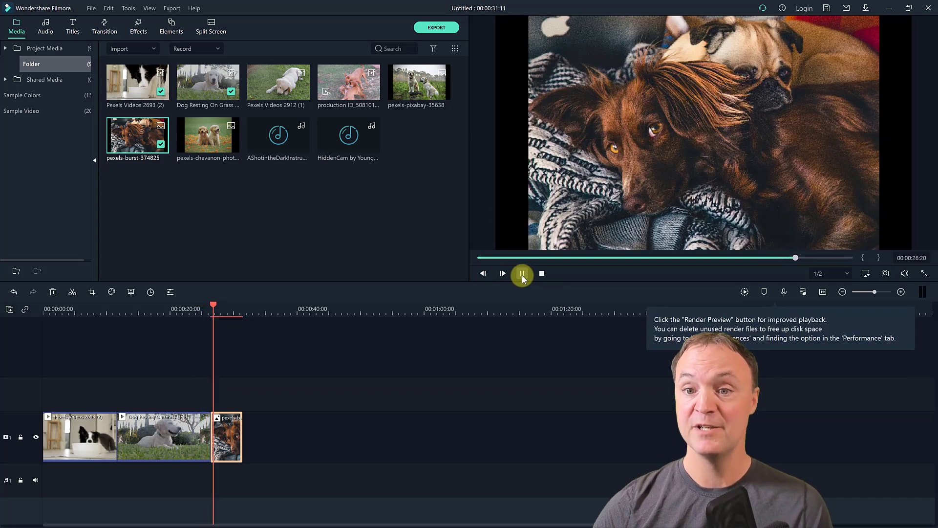
{"action": "left_click", "coordinate": [522, 273]}
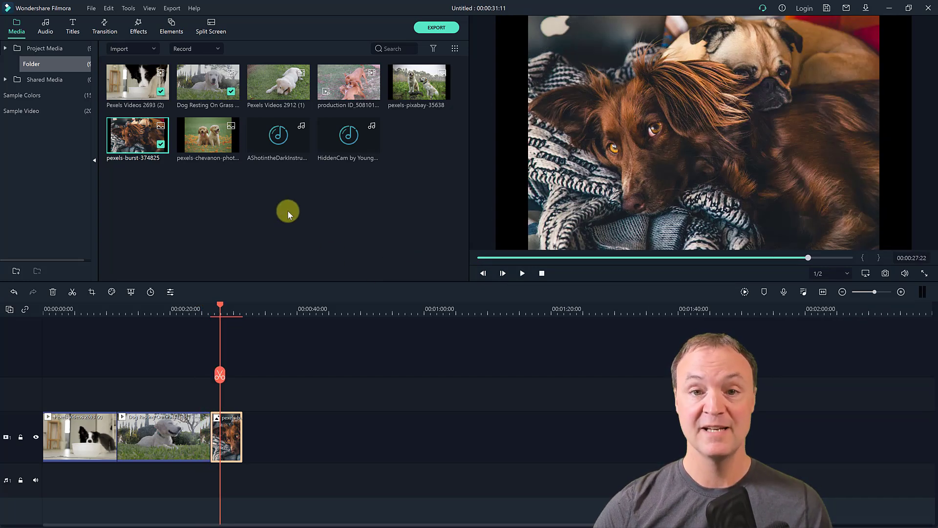
Add the AShotintheDarkInstrumentalVersion music at the start of the first audio track and preview it with the video from about 00:00:18:17.
{"action": "left_click_drag", "start_coordinate": [277, 168], "coordinate": [44, 470]}
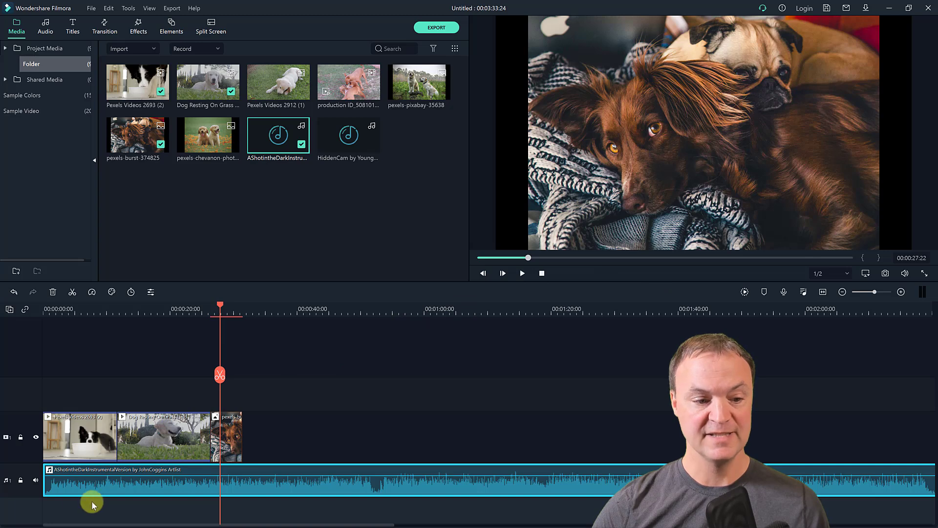
{"action": "left_click_drag", "start_coordinate": [219, 375], "coordinate": [161, 382]}
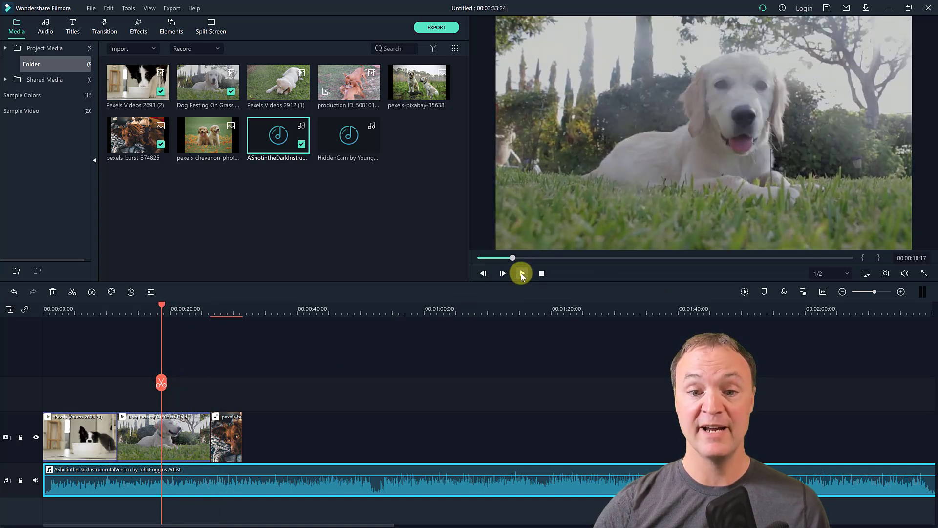
{"action": "left_click", "coordinate": [522, 274]}
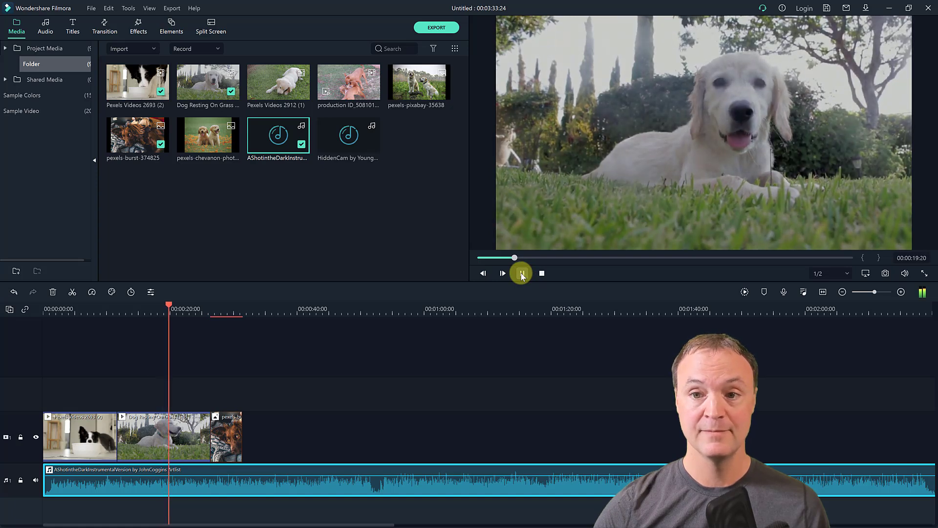
{"action": "left_click", "coordinate": [522, 274]}
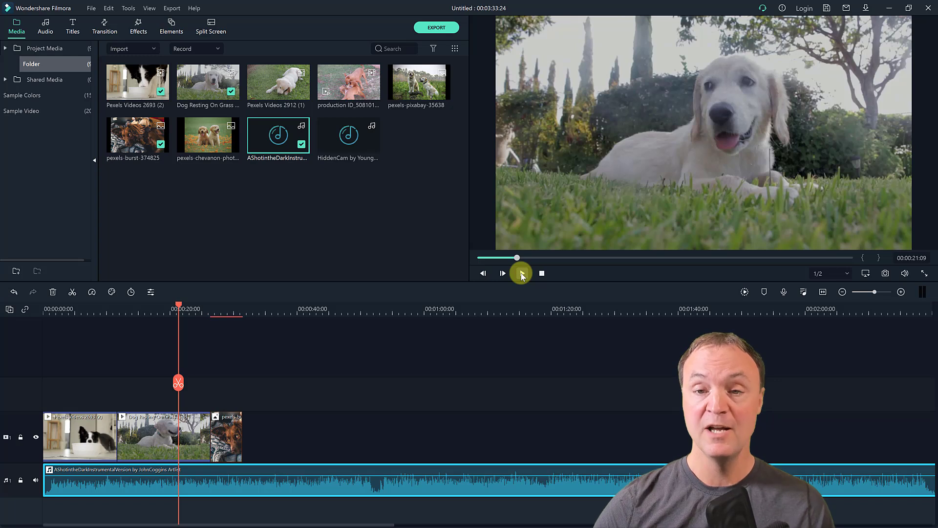
Move the Dog Resting On Grass clip past the photo, leaving a gap between them, and preview that gap from about 00:00:30:23.
{"action": "left_click_drag", "start_coordinate": [166, 440], "coordinate": [58, 452]}
{"action": "left_click", "coordinate": [277, 449]}
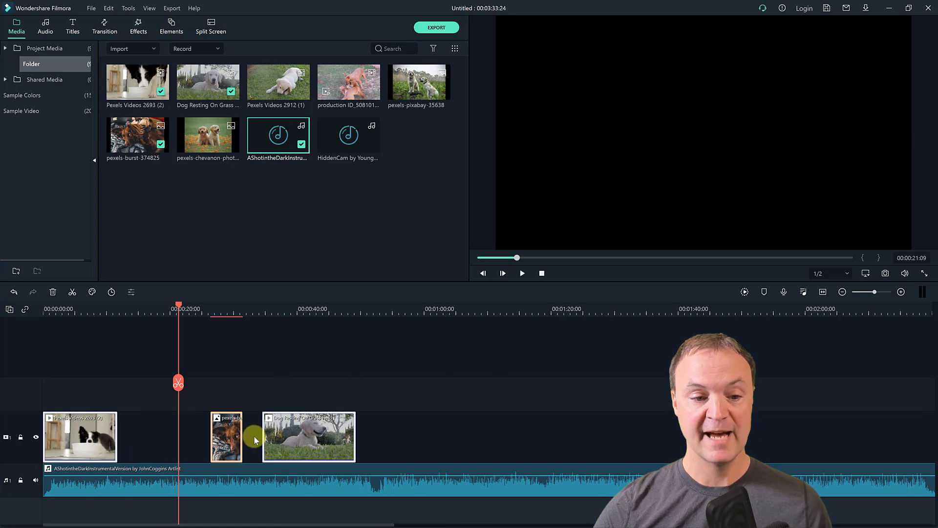
{"action": "left_click_drag", "start_coordinate": [178, 383], "coordinate": [239, 390]}
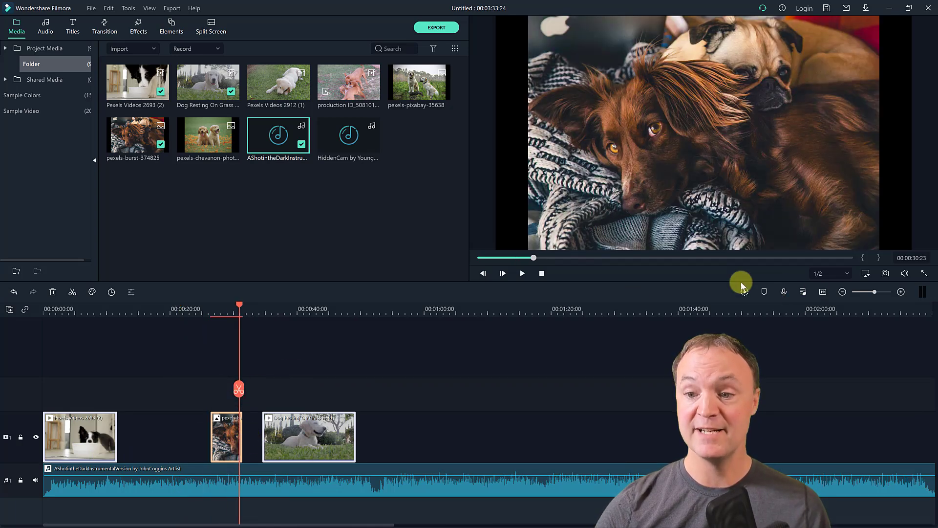
{"action": "left_click", "coordinate": [522, 274]}
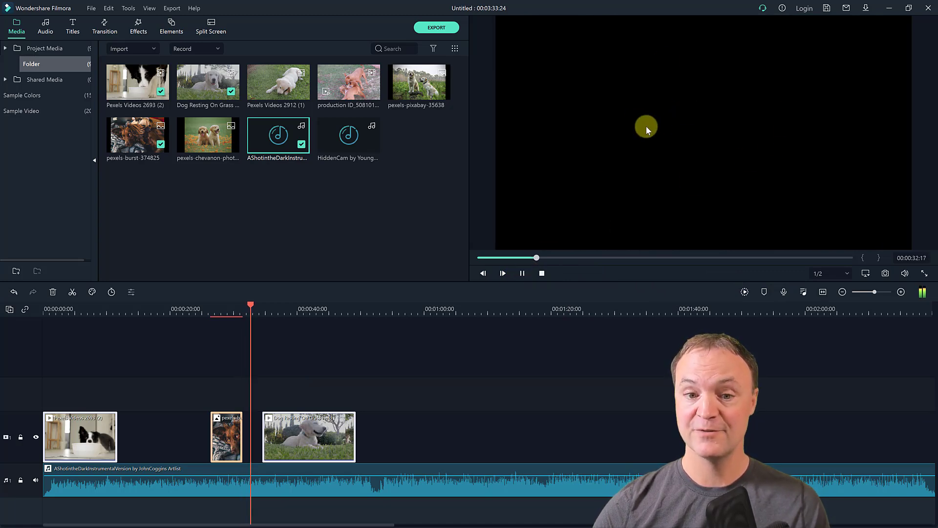
{"action": "left_click", "coordinate": [522, 275]}
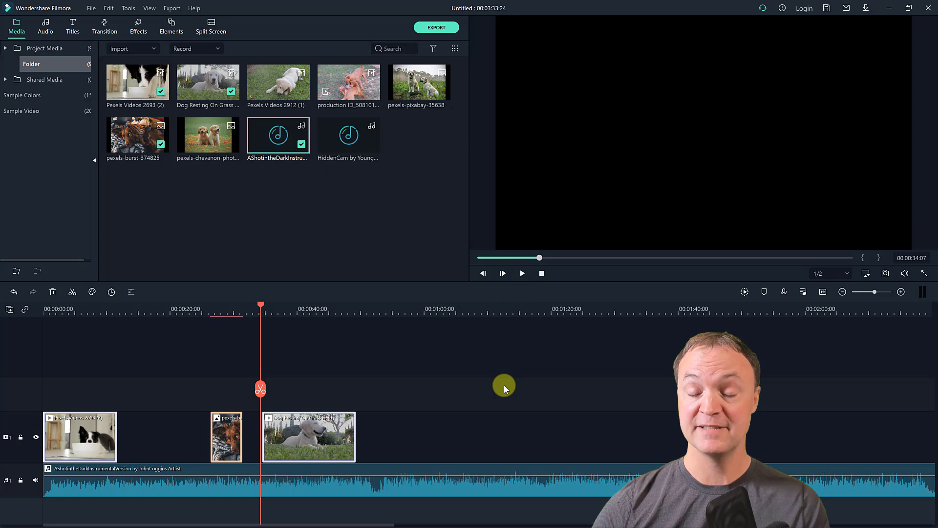
Close the timeline gaps by placing the photo directly after the first clip and the Dog Resting On Grass clip directly after the photo.
{"action": "left_click_drag", "start_coordinate": [274, 445], "coordinate": [130, 441]}
{"action": "left_click", "coordinate": [340, 443]}
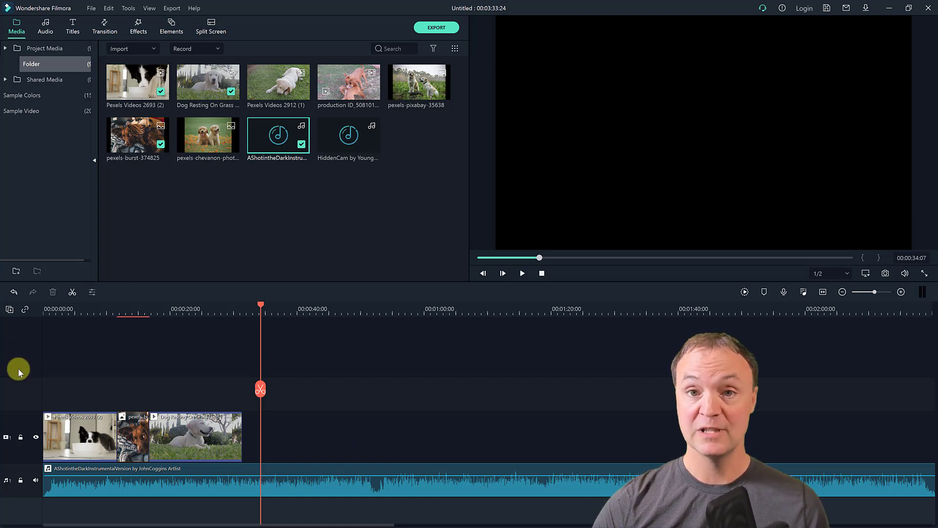
Move the Dog Resting On Grass clip to the second video track, starting about 8 seconds in over the lower clips, and preview the overlap.
{"action": "left_click_drag", "start_coordinate": [204, 444], "coordinate": [207, 411]}
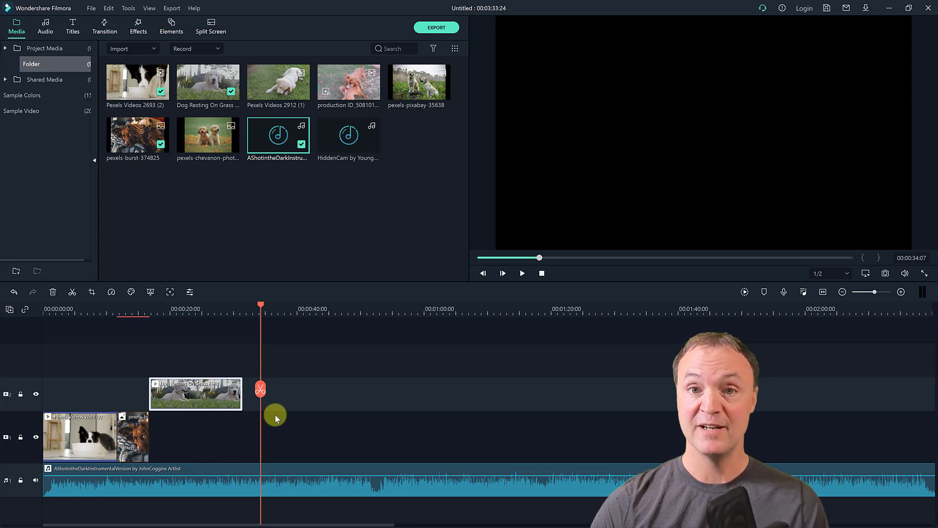
{"action": "left_click_drag", "start_coordinate": [210, 400], "coordinate": [159, 400]}
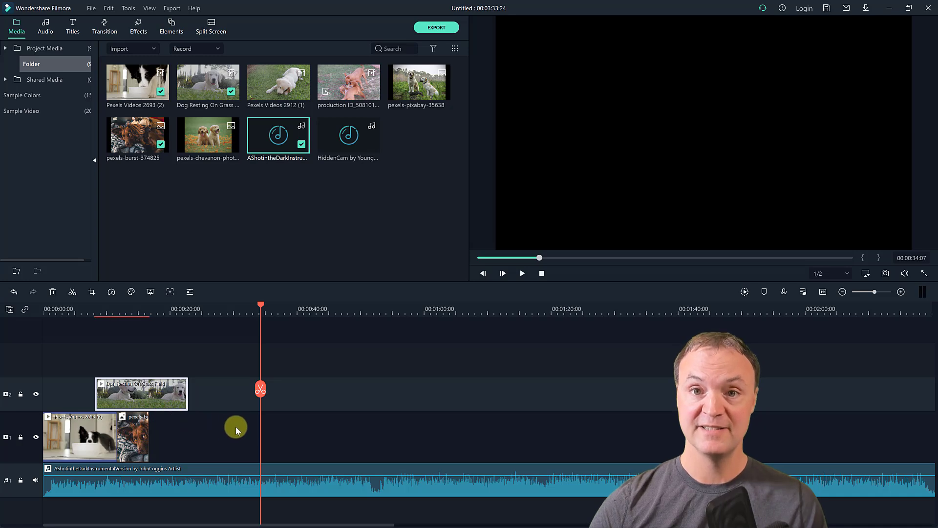
{"action": "left_click_drag", "start_coordinate": [261, 389], "coordinate": [98, 393]}
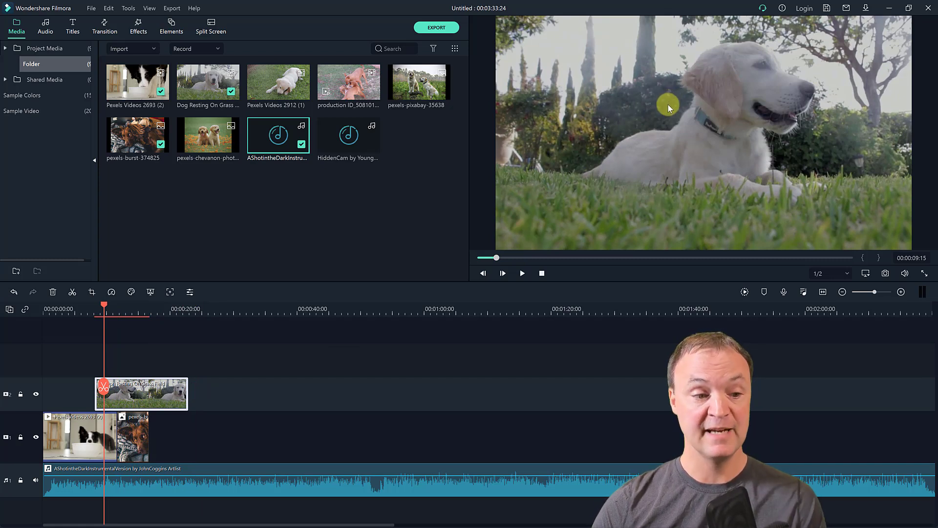
{"action": "left_click", "coordinate": [521, 274]}
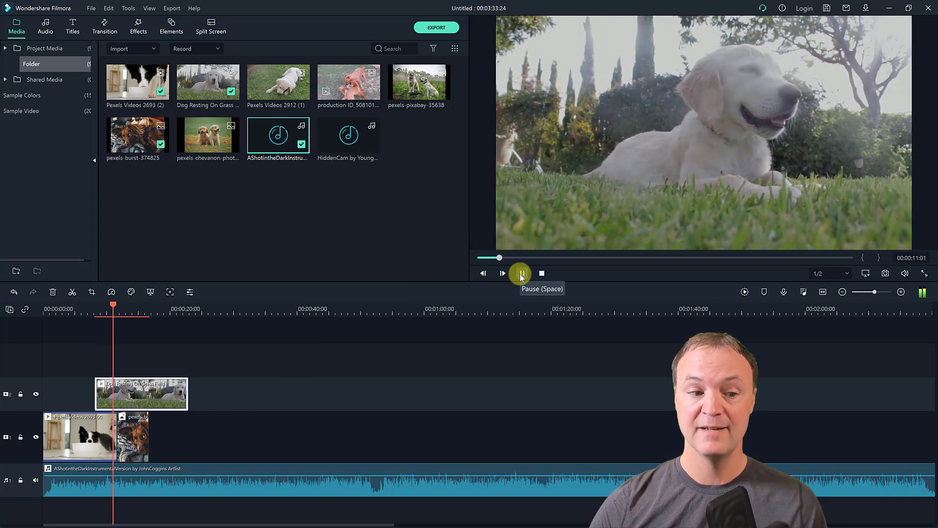
{"action": "left_click", "coordinate": [521, 274]}
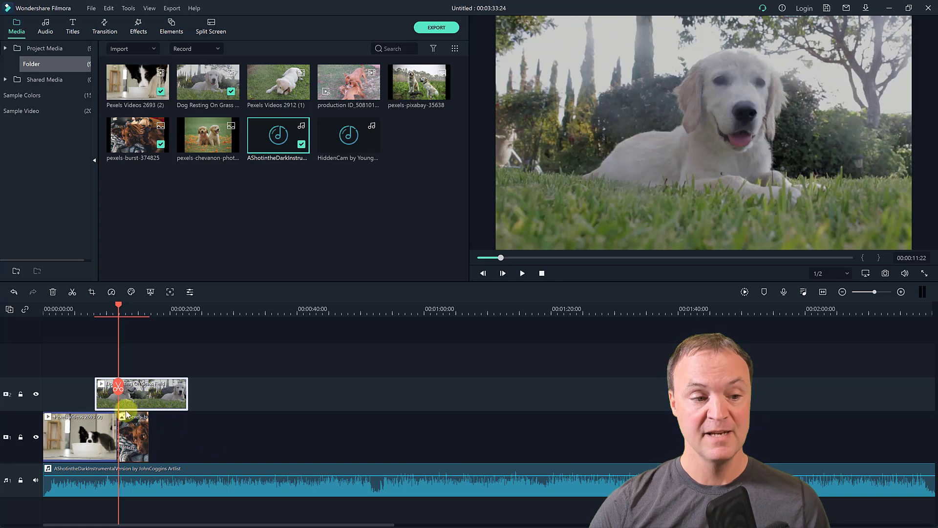
Add the HiddenCam music at the start of a second audio track and preview both tracks together from about 00:00:11:22.
{"action": "left_click", "coordinate": [9, 311]}
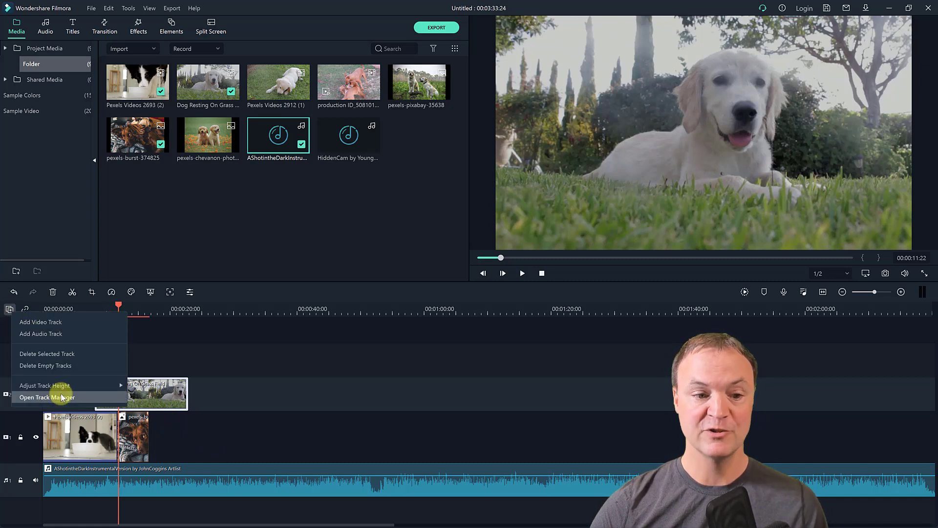
{"action": "left_click", "coordinate": [254, 432]}
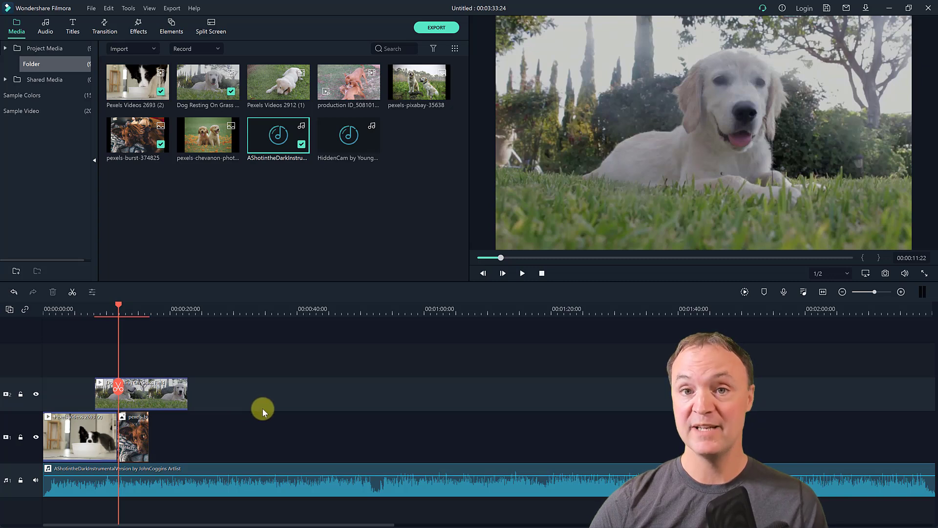
{"action": "left_click_drag", "start_coordinate": [353, 172], "coordinate": [57, 507]}
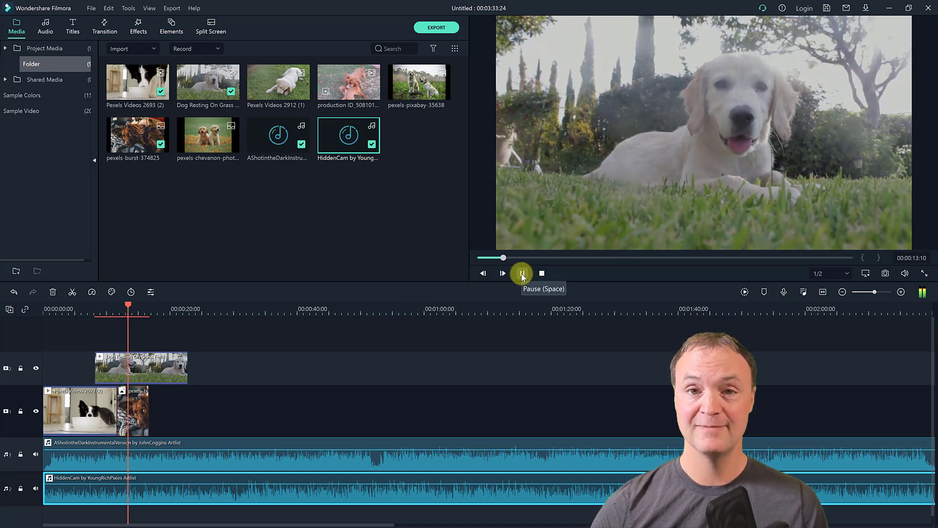
{"action": "left_click", "coordinate": [522, 275]}
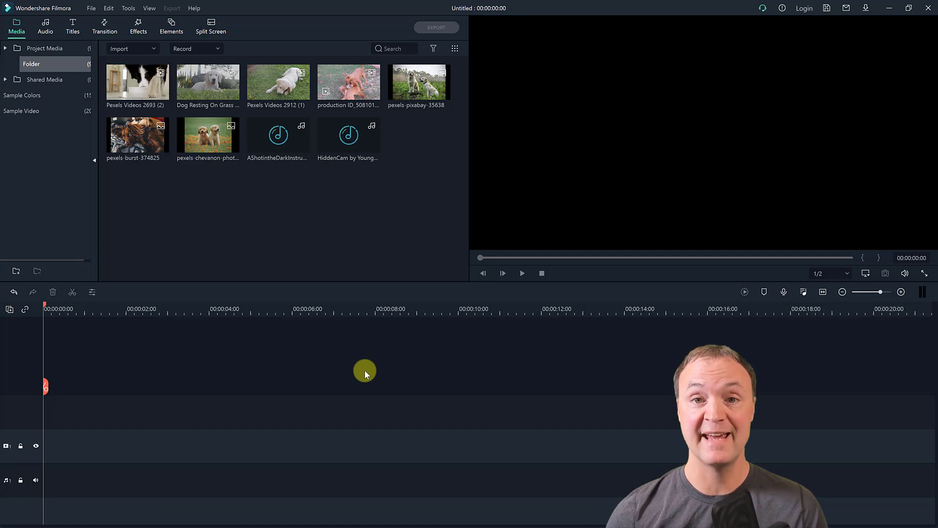
Add the Pexels Videos 2693 (2) clip and the Dog Resting On Grass clip one after the other on the first video track.
{"action": "mouse_move", "coordinate": [138, 84]}
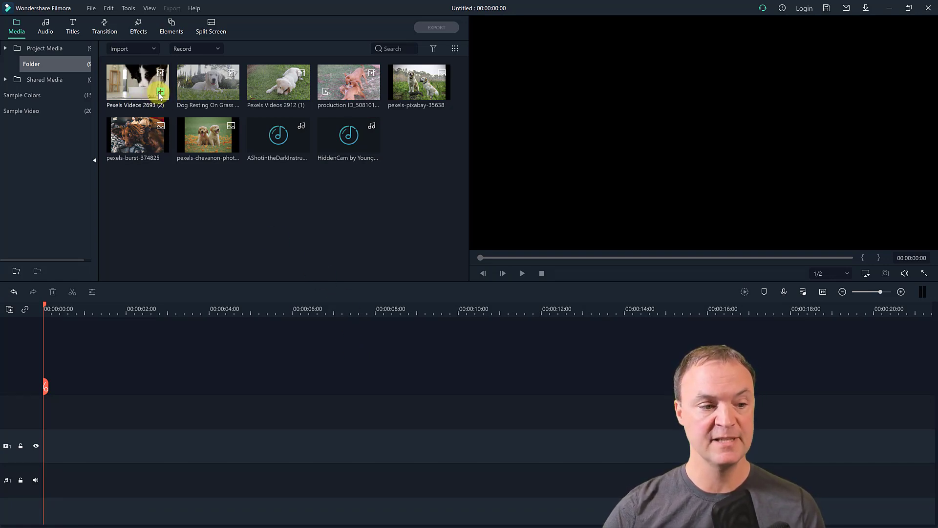
{"action": "left_click", "coordinate": [161, 92]}
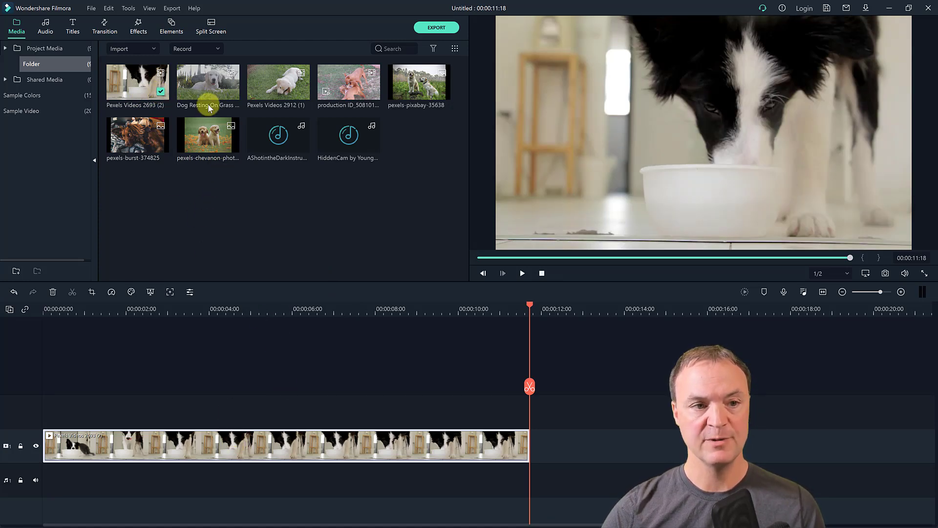
{"action": "left_click", "coordinate": [231, 92]}
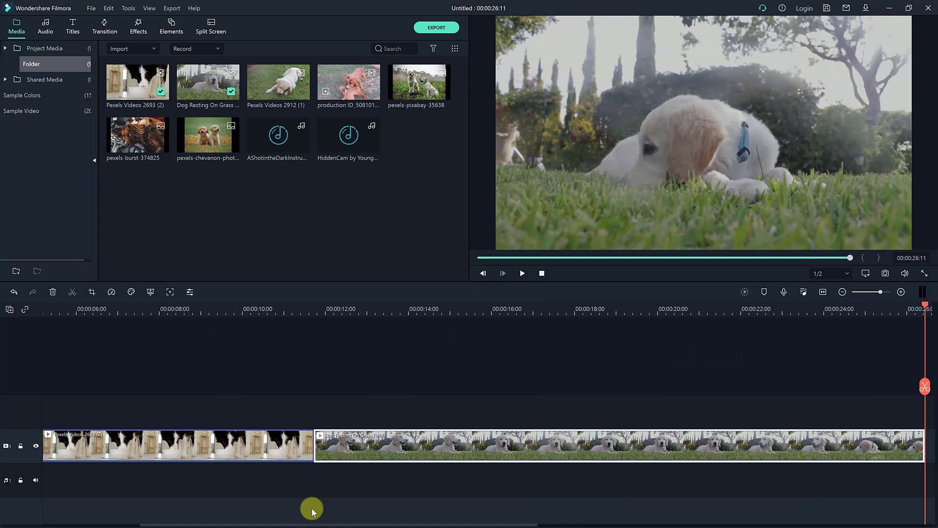
Trim about 3 seconds off the start of the Pexels Videos 2693 (2) clip, and try shortening its end before restoring it.
{"action": "left_click_drag", "start_coordinate": [306, 522], "coordinate": [341, 524]}
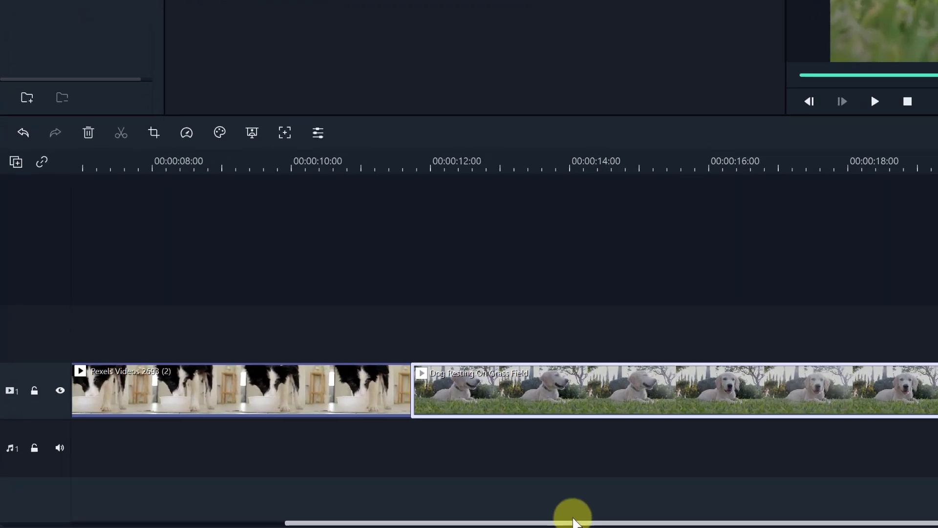
{"action": "left_click_drag", "start_coordinate": [574, 522], "coordinate": [329, 513]}
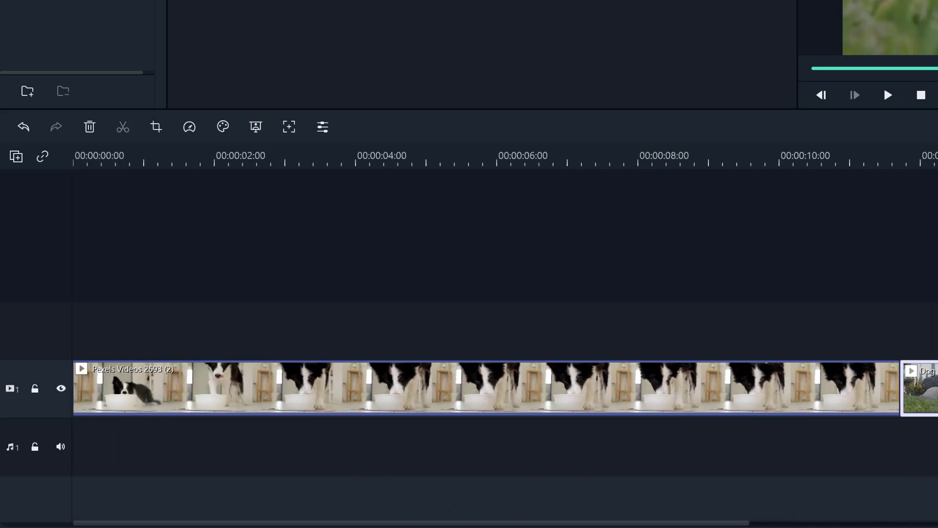
{"action": "key", "text": "ctrl+minus"}
{"action": "key", "text": "ctrl+minus"}
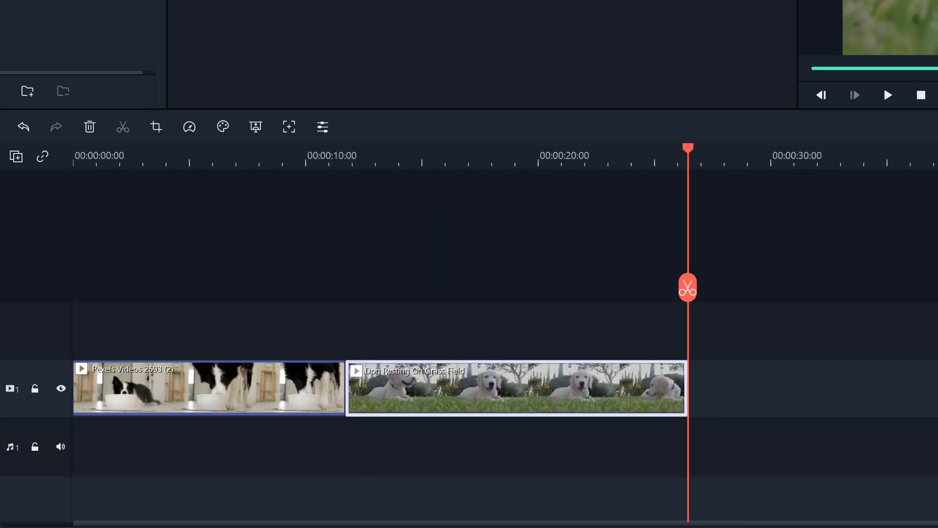
{"action": "key", "text": "ctrl+plus"}
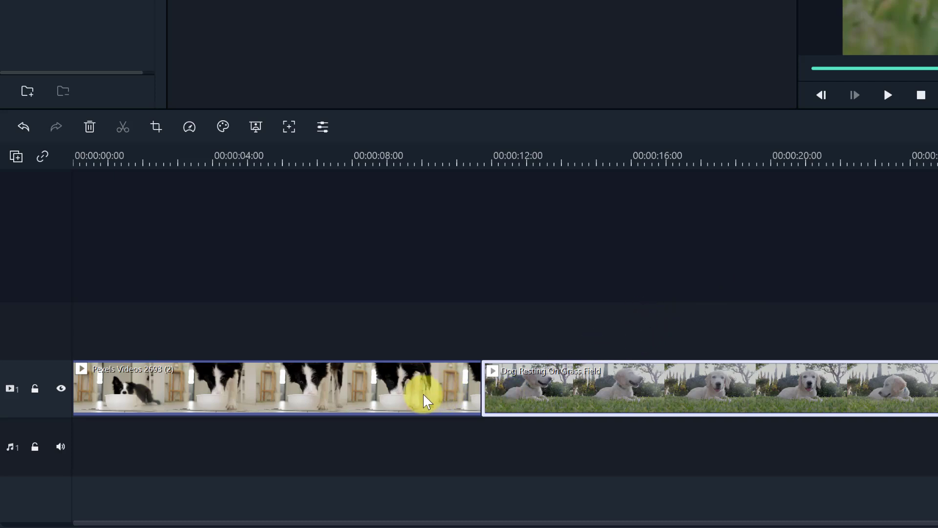
{"action": "left_click", "coordinate": [404, 396]}
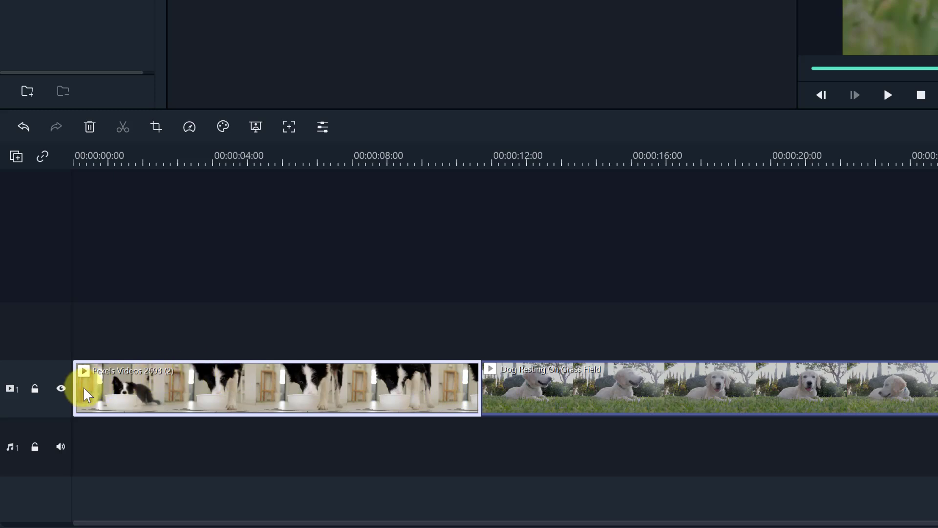
{"action": "left_click_drag", "start_coordinate": [74, 390], "coordinate": [74, 390]}
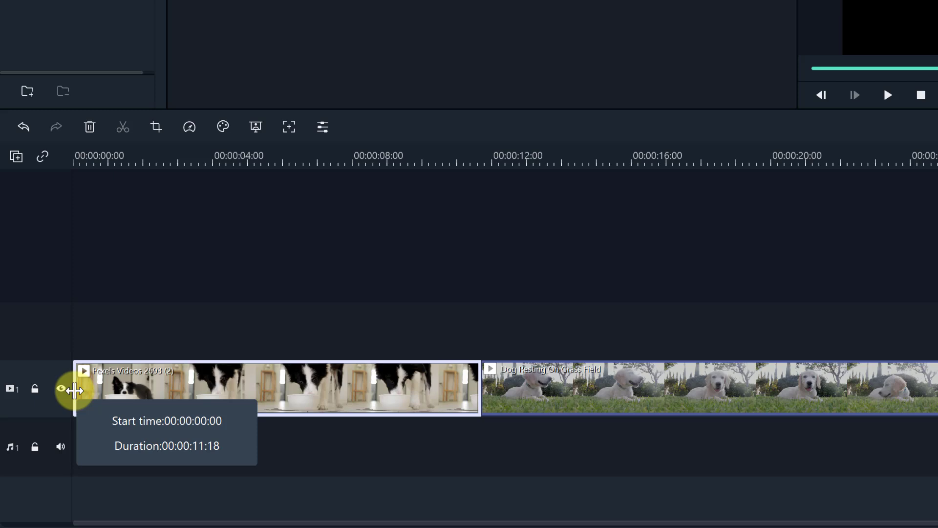
{"action": "left_click_drag", "start_coordinate": [74, 390], "coordinate": [183, 390]}
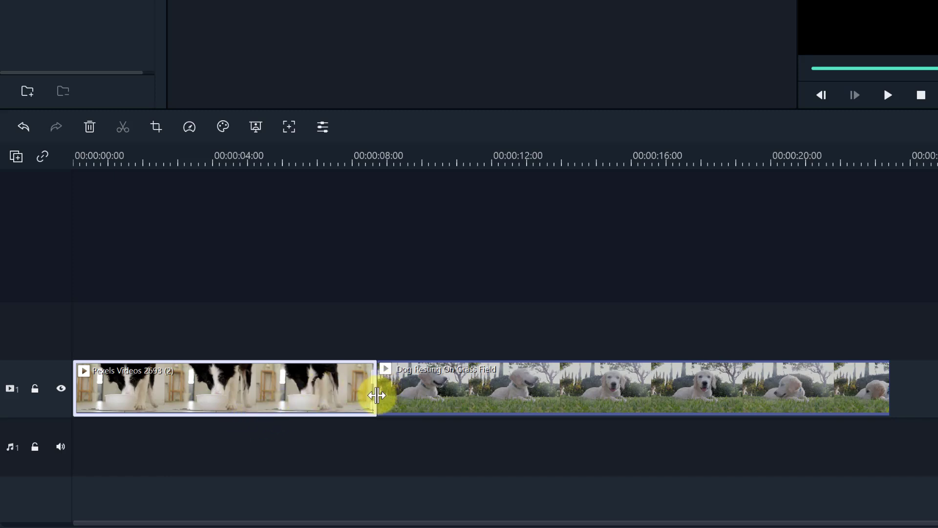
{"action": "left_click_drag", "start_coordinate": [377, 395], "coordinate": [202, 394]}
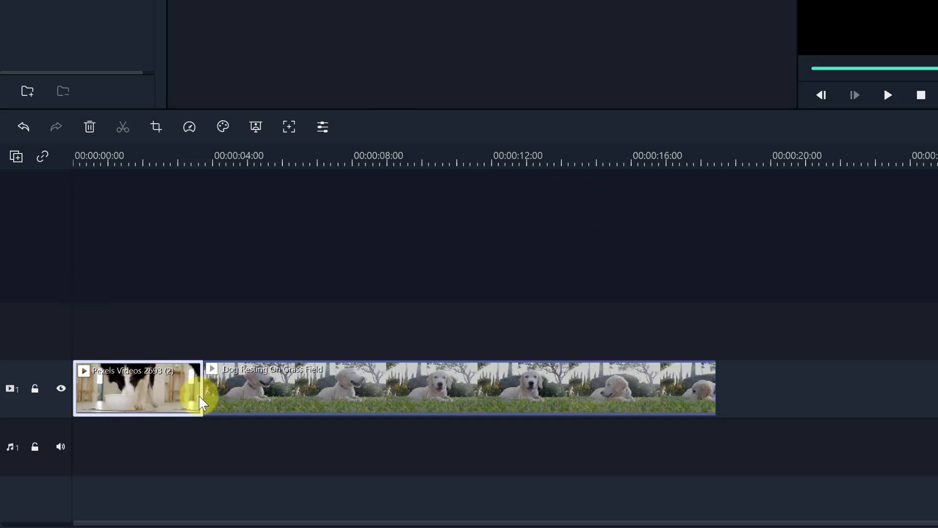
{"action": "left_click_drag", "start_coordinate": [199, 398], "coordinate": [393, 399]}
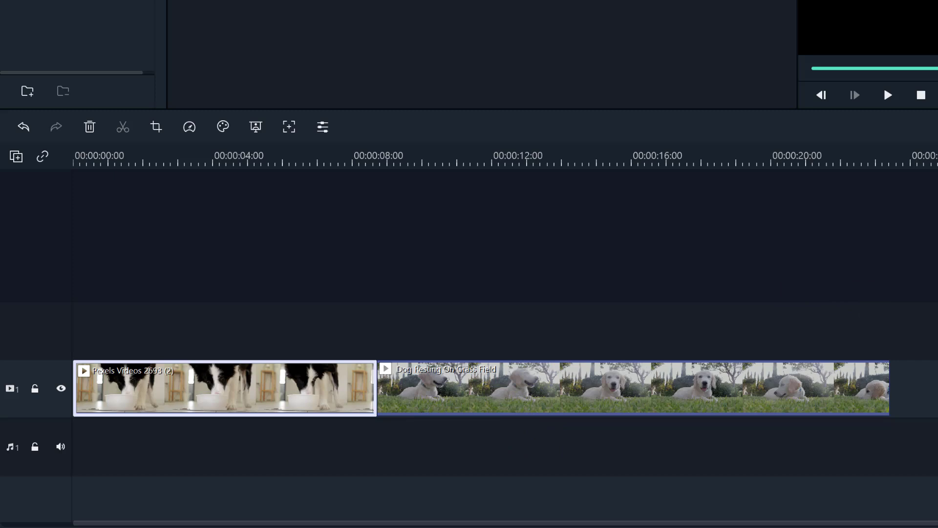
Split the Dog Resting On Grass Field clip at about 14 seconds on the timeline.
{"action": "left_click_drag", "start_coordinate": [913, 297], "coordinate": [570, 296]}
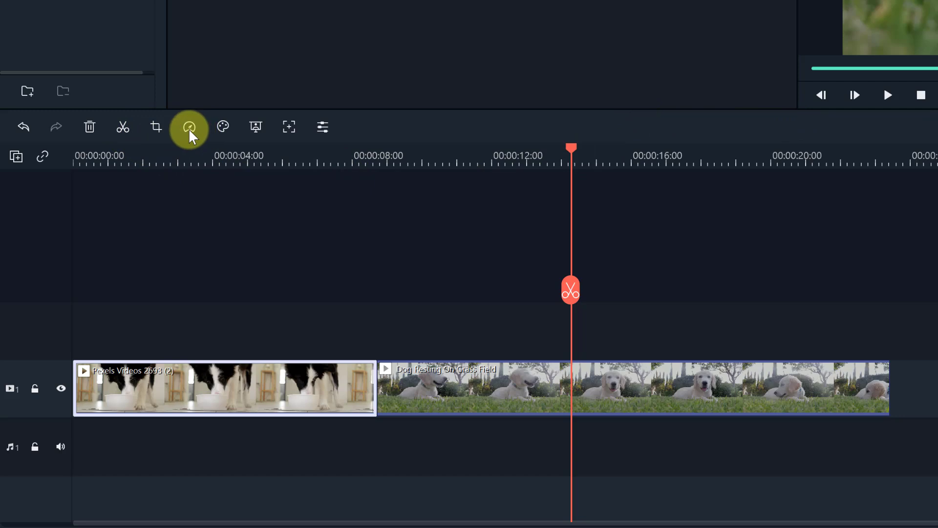
{"action": "left_click", "coordinate": [121, 131]}
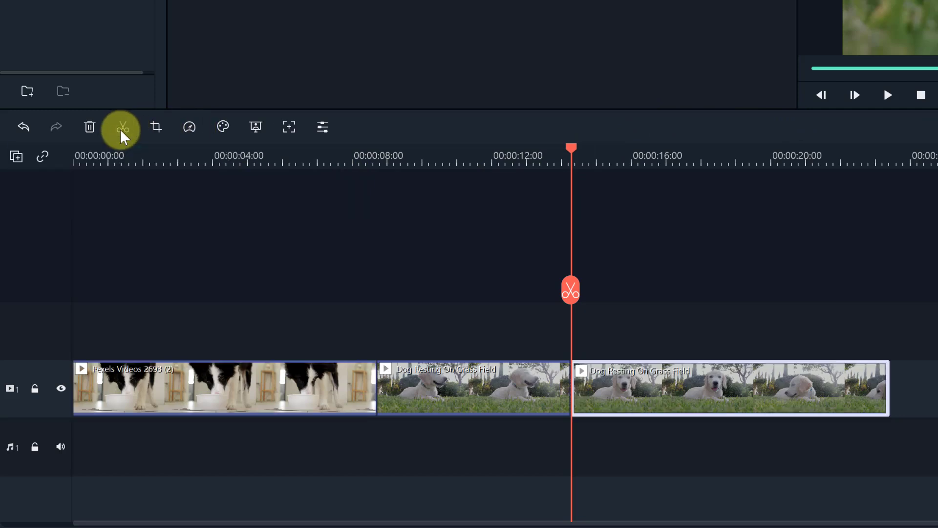
{"action": "left_click_drag", "start_coordinate": [571, 289], "coordinate": [634, 294]}
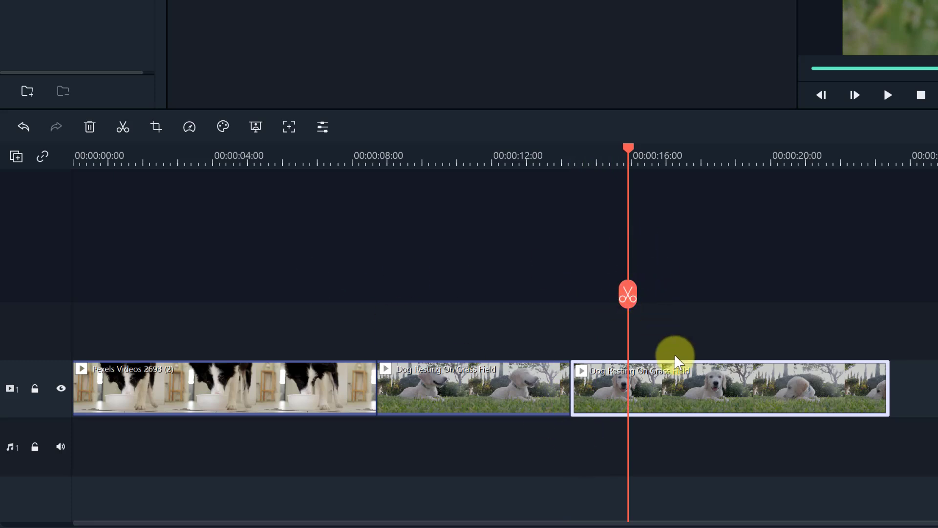
Try swapping the order of the two Dog Resting On Grass Field pieces on the second video track, and undo both moves.
{"action": "left_click_drag", "start_coordinate": [683, 391], "coordinate": [489, 333]}
{"action": "left_click_drag", "start_coordinate": [467, 392], "coordinate": [780, 348]}
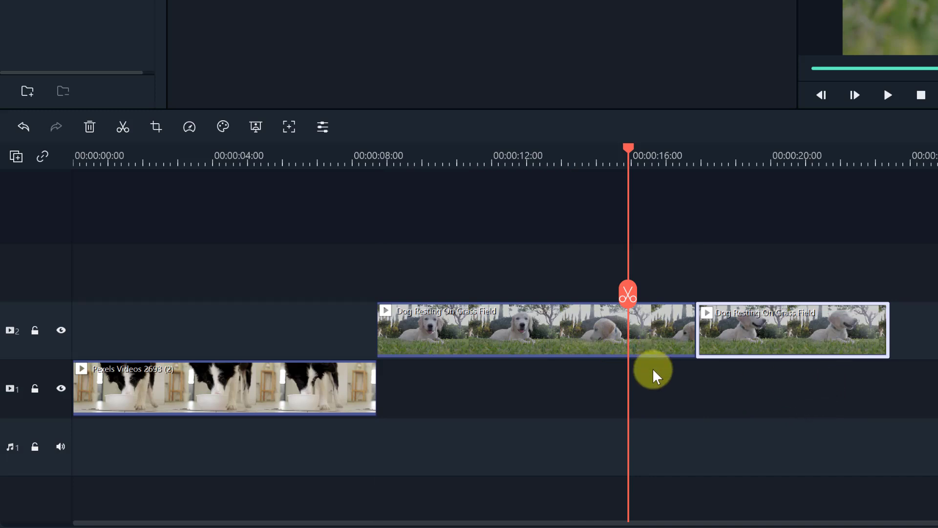
{"action": "left_click", "coordinate": [24, 126]}
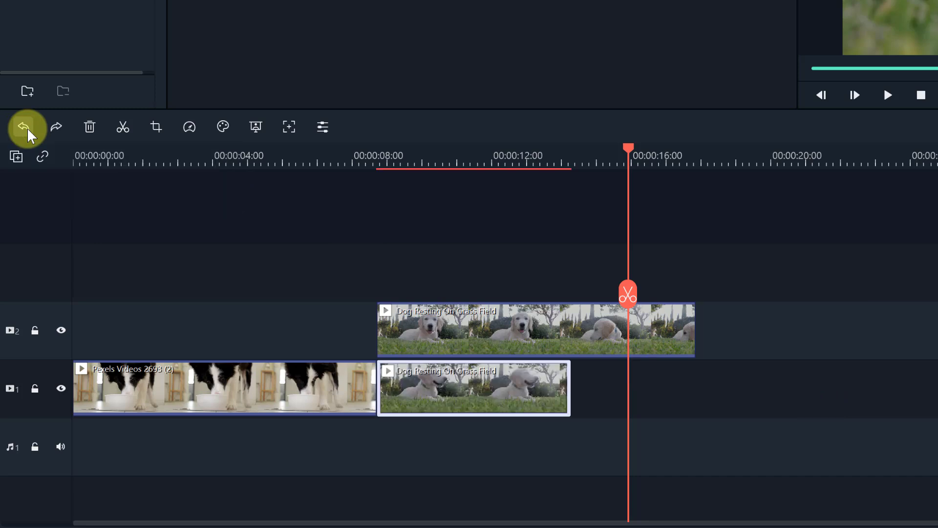
{"action": "left_click", "coordinate": [24, 127]}
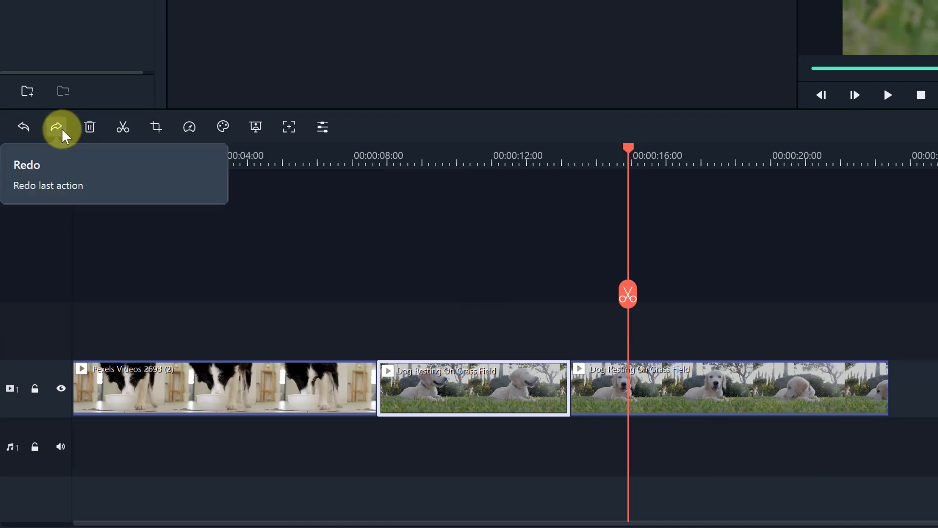
Split the last Dog Resting On Grass Field piece at about 16 seconds and delete the short section between the two cuts.
{"action": "left_click_drag", "start_coordinate": [628, 294], "coordinate": [640, 293]}
{"action": "left_click", "coordinate": [640, 295]}
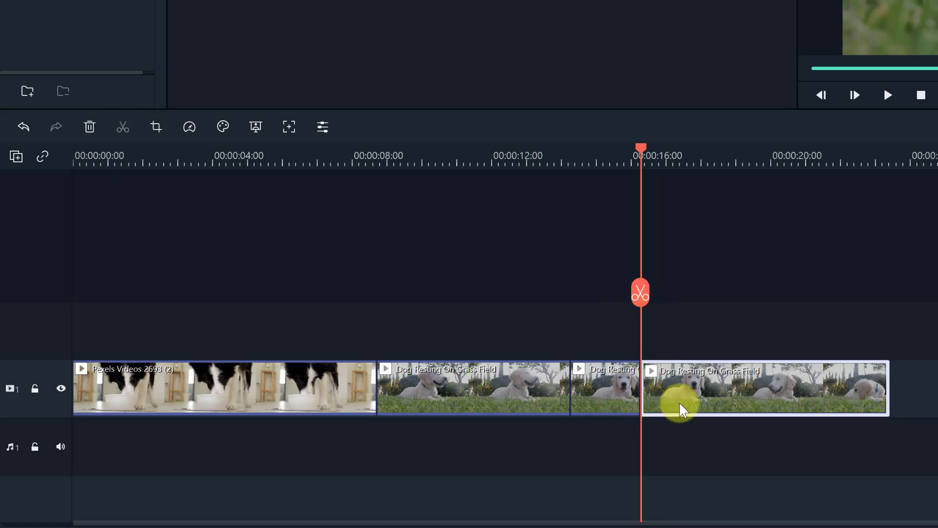
{"action": "mouse_move", "coordinate": [602, 395]}
{"action": "left_mouse_down"}
{"action": "mouse_move", "coordinate": [606, 359]}
{"action": "mouse_move", "coordinate": [618, 389]}
{"action": "left_mouse_up"}
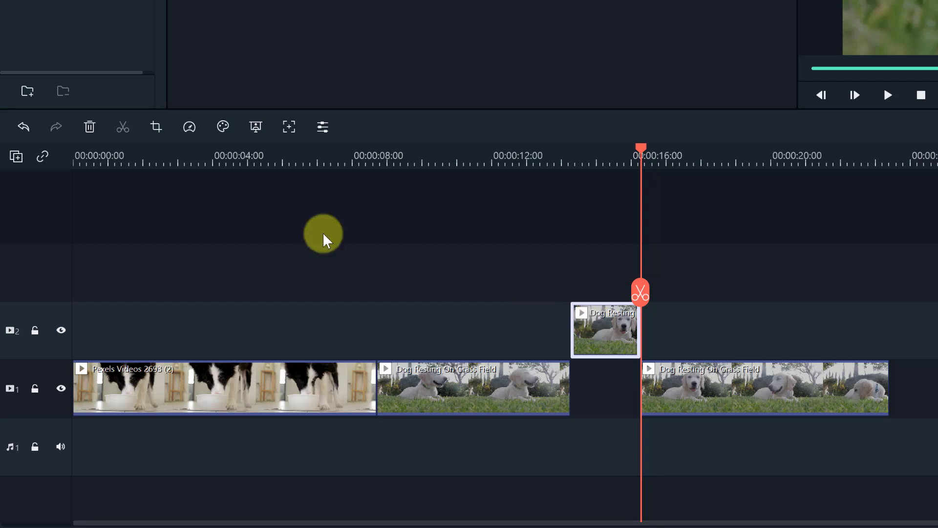
{"action": "left_click", "coordinate": [89, 127]}
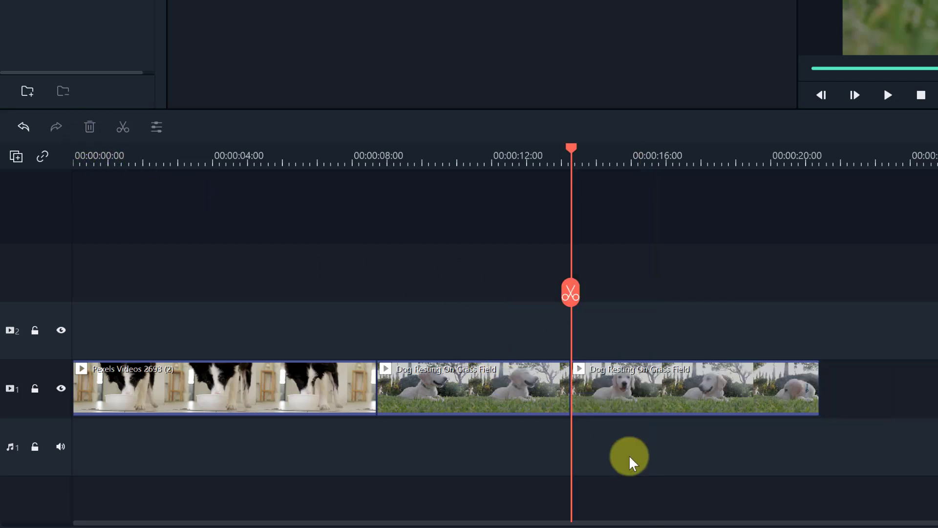
Preview the join between the two remaining Dog Resting On Grass Field pieces from about 14 seconds.
{"action": "mouse_move", "coordinate": [634, 393]}
{"action": "left_mouse_down"}
{"action": "mouse_move", "coordinate": [658, 392]}
{"action": "mouse_move", "coordinate": [636, 390]}
{"action": "left_mouse_up"}
{"action": "left_click_drag", "start_coordinate": [571, 292], "coordinate": [556, 292]}
{"action": "left_click", "coordinate": [888, 95]}
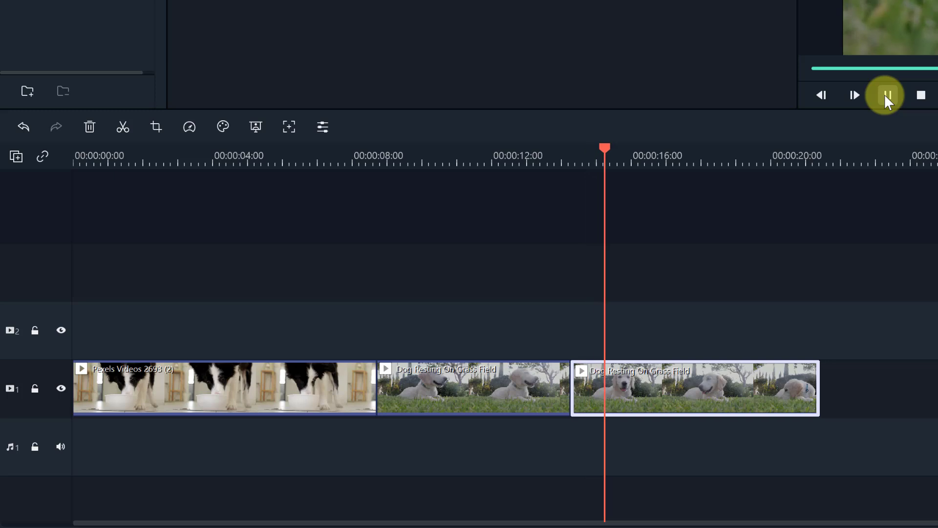
{"action": "left_click", "coordinate": [888, 96]}
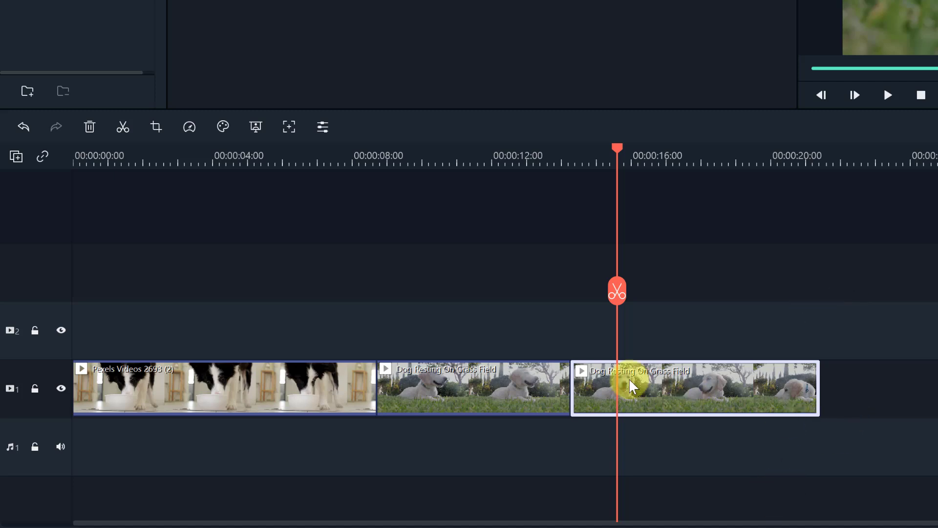
Delete both Dog Resting On Grass Field pieces and the Pexels Videos 2693 (2) clip to empty the timeline.
{"action": "left_click_drag", "start_coordinate": [618, 296], "coordinate": [671, 328]}
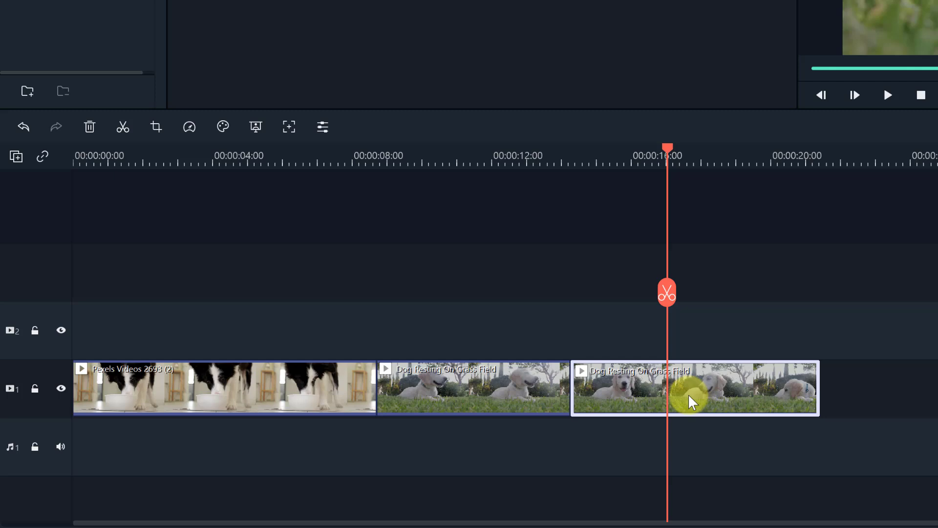
{"action": "left_click_drag", "start_coordinate": [859, 386], "coordinate": [490, 384]}
{"action": "key", "text": "Delete"}
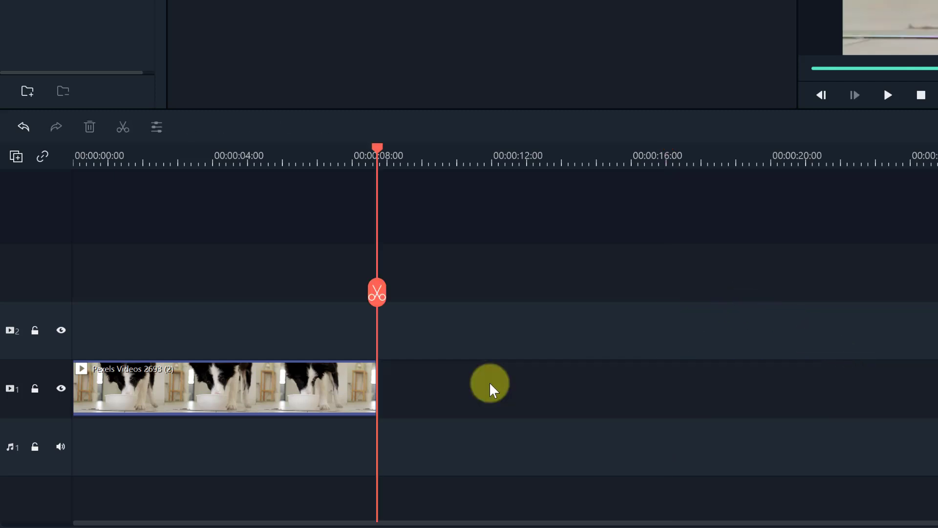
{"action": "left_click", "coordinate": [283, 390]}
{"action": "key", "text": "Delete"}
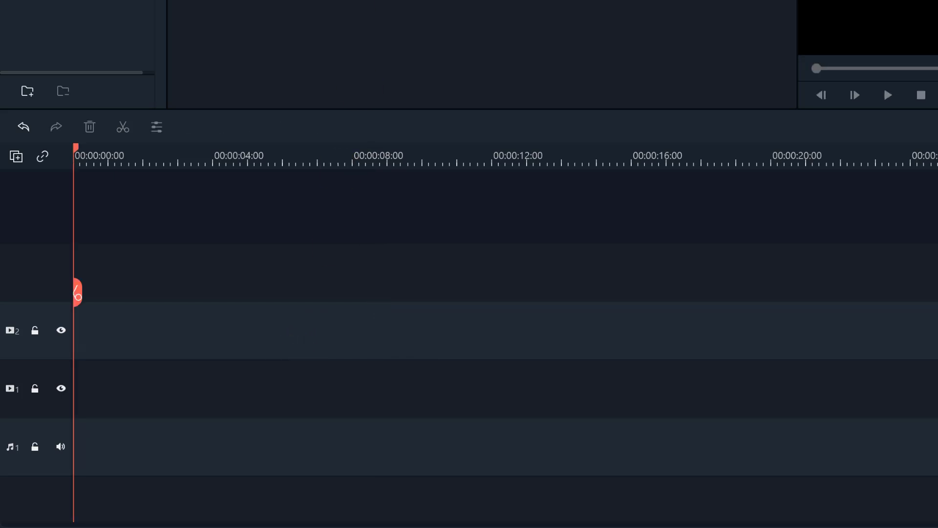
Add the pexels-pixabay-35638 photo to the first video track, try lengthening and shifting it, and delete it.
{"action": "key", "text": "ctrl+v"}
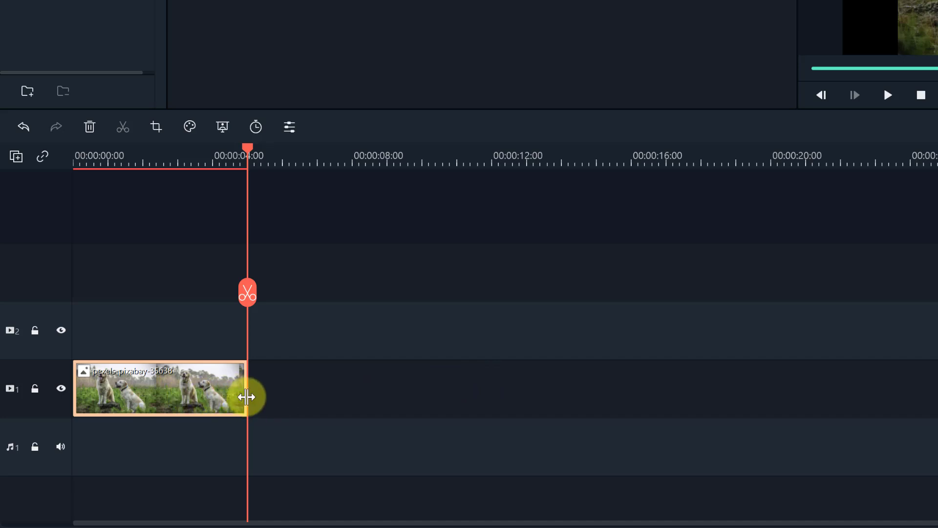
{"action": "left_click_drag", "start_coordinate": [246, 397], "coordinate": [937, 392]}
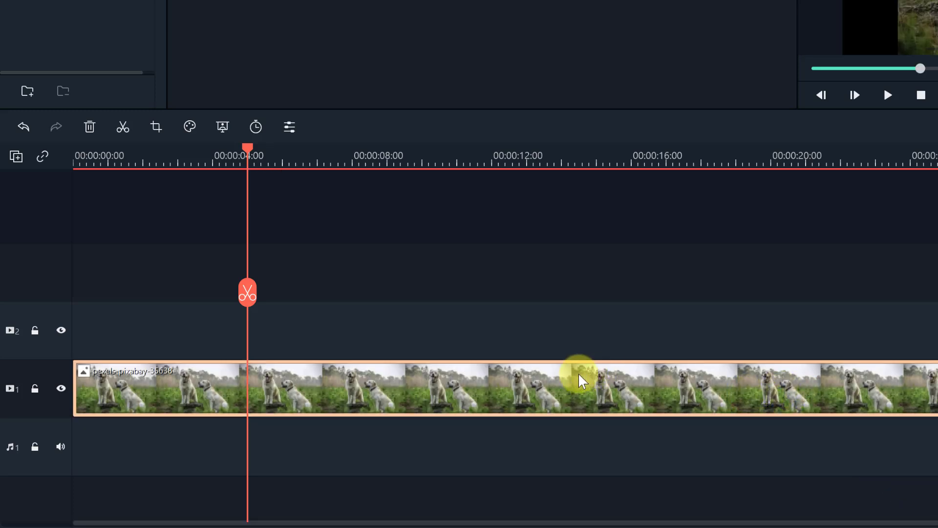
{"action": "left_click_drag", "start_coordinate": [570, 392], "coordinate": [716, 390]}
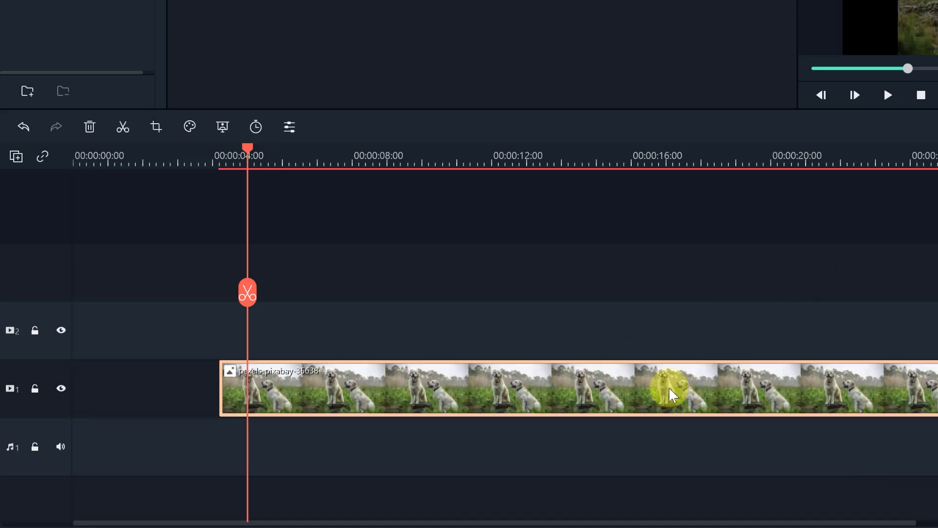
{"action": "mouse_move", "coordinate": [215, 385]}
{"action": "left_mouse_down"}
{"action": "mouse_move", "coordinate": [124, 385]}
{"action": "mouse_move", "coordinate": [220, 373]}
{"action": "left_mouse_up"}
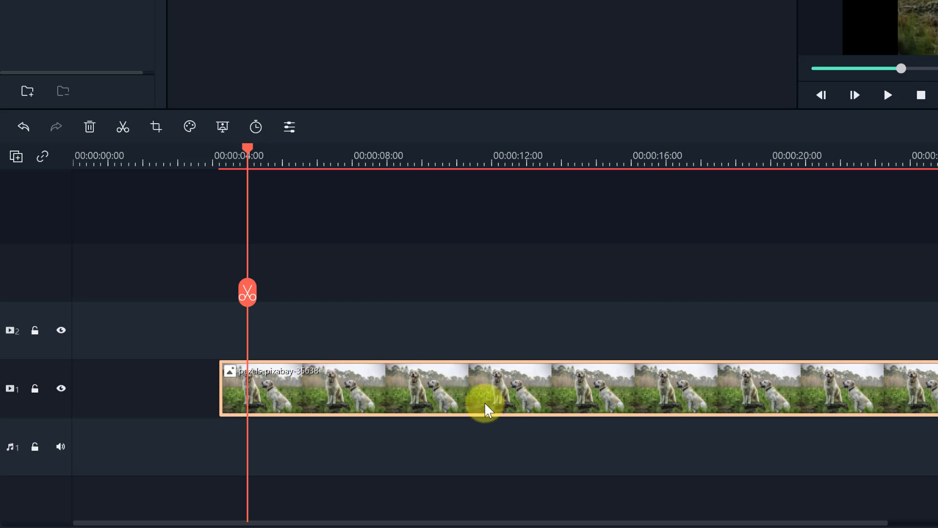
{"action": "key", "text": "Delete"}
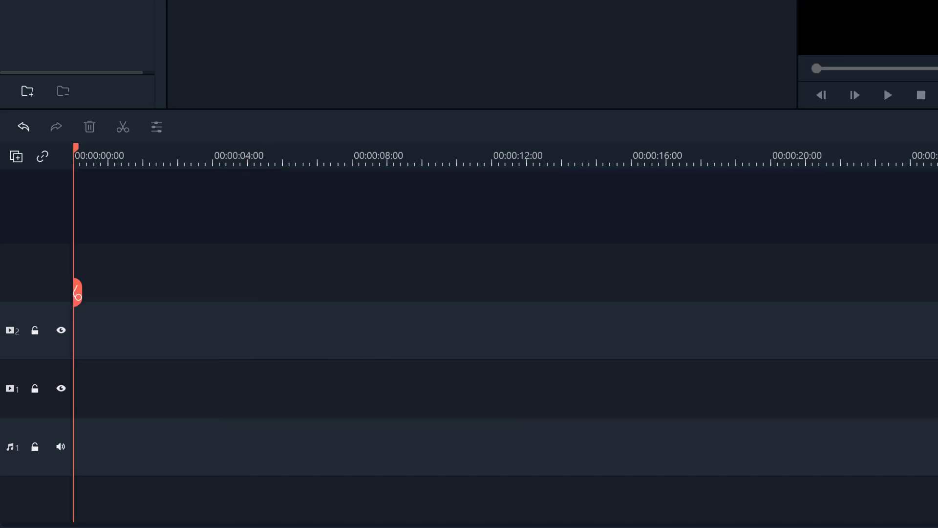
Bring the Dog Resting On Grass Field clip back onto the first video track and try to extend its end.
{"action": "key", "text": "ctrl+z"}
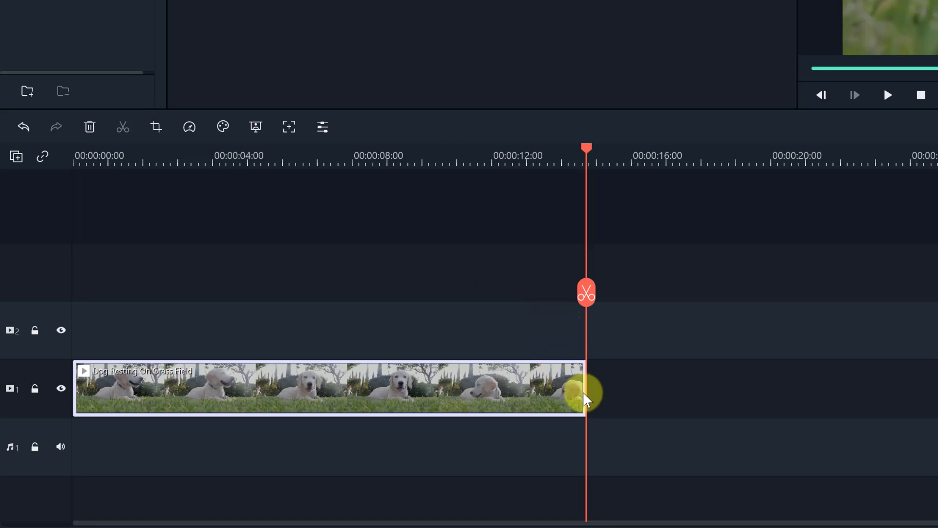
{"action": "left_click_drag", "start_coordinate": [584, 392], "coordinate": [846, 392]}
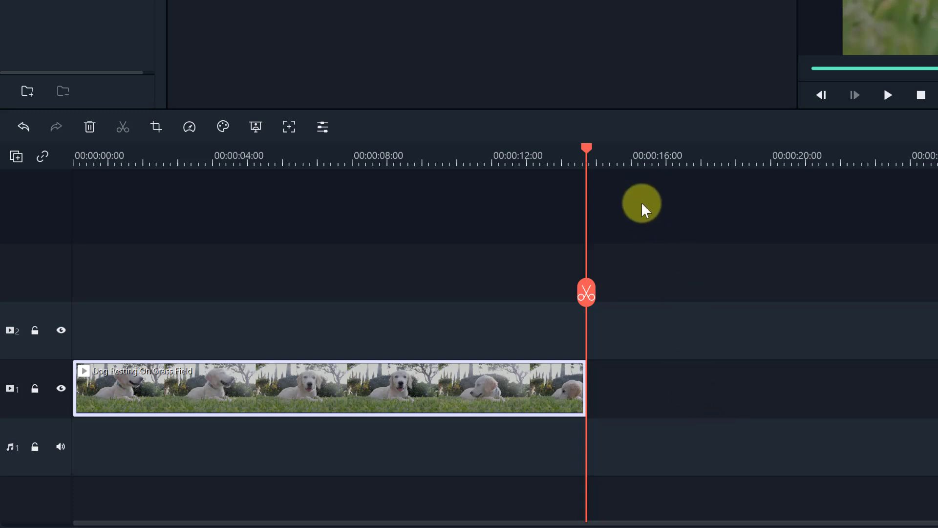
Speed the Dog Resting On Grass Field clip up to 8x, play it from the start, and undo the speed change.
{"action": "left_click_drag", "start_coordinate": [586, 147], "coordinate": [8, 143]}
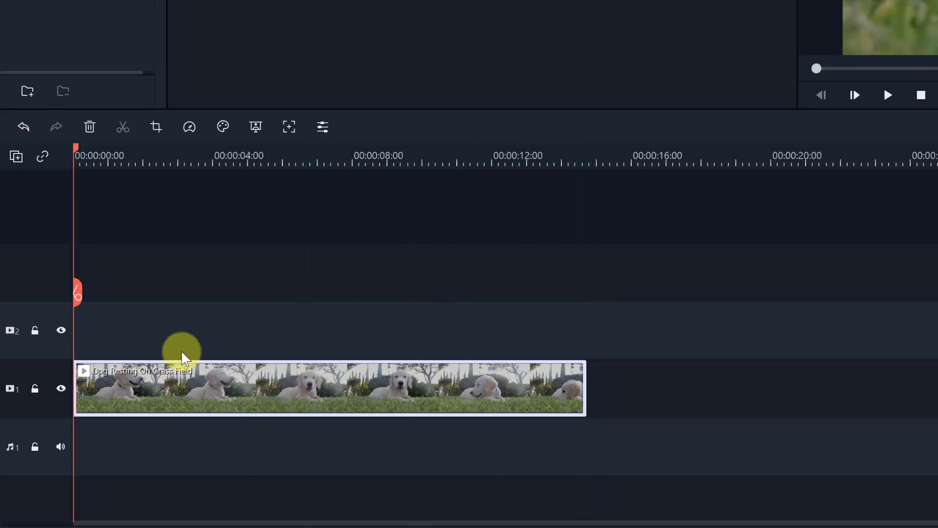
{"action": "left_click", "coordinate": [191, 132]}
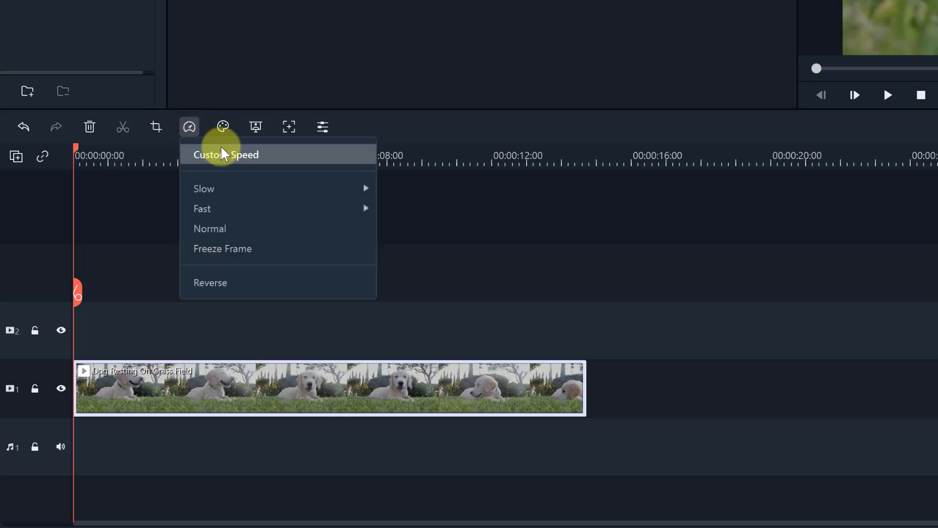
{"action": "mouse_move", "coordinate": [241, 190]}
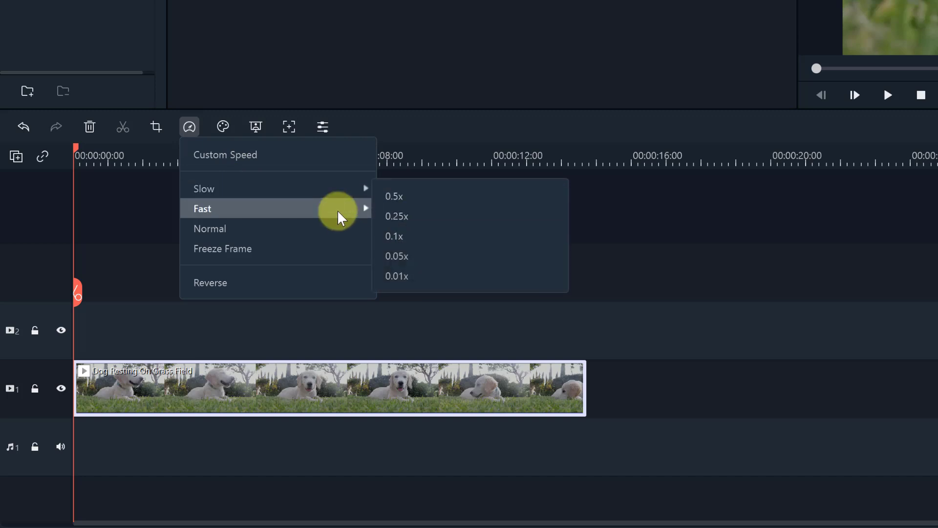
{"action": "mouse_move", "coordinate": [335, 210]}
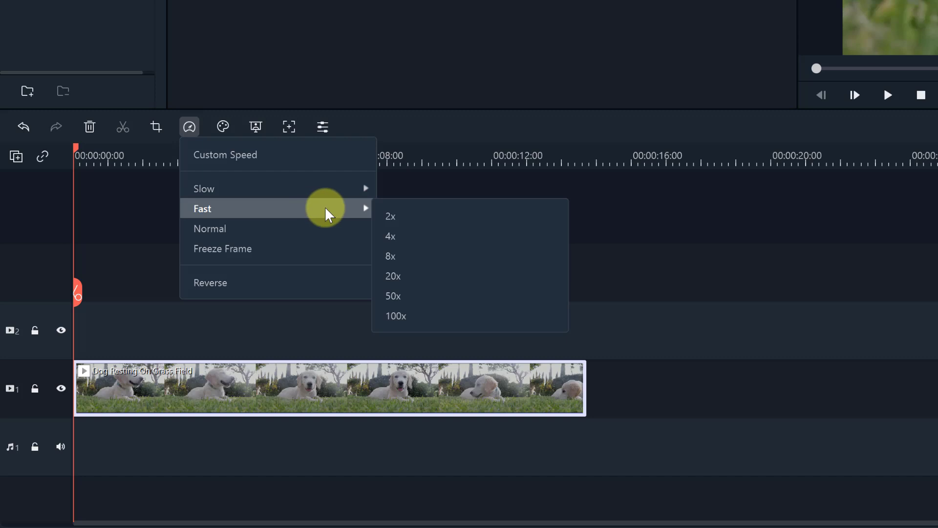
{"action": "left_click", "coordinate": [404, 256]}
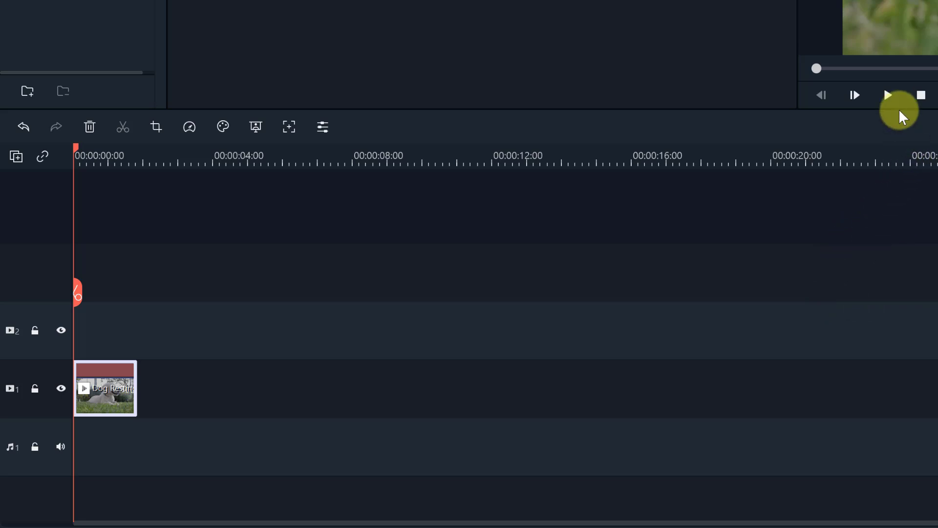
{"action": "left_click", "coordinate": [887, 96]}
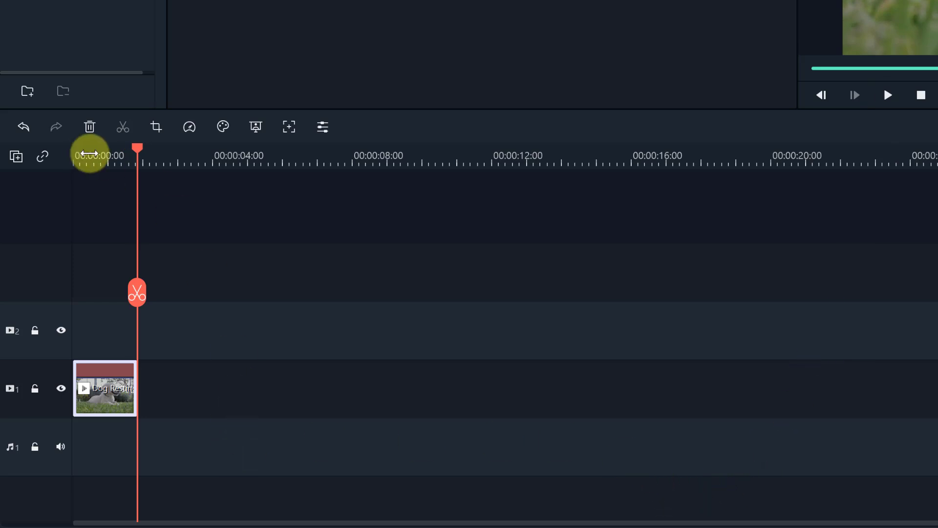
{"action": "left_click", "coordinate": [23, 126]}
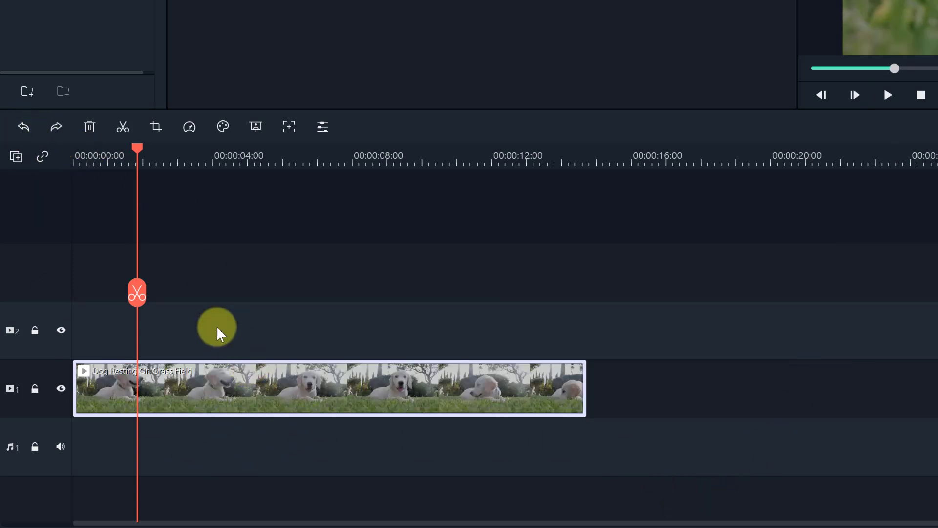
Slow the Dog Resting On Grass Field clip down to a custom speed of 0.51x.
{"action": "left_click", "coordinate": [189, 128]}
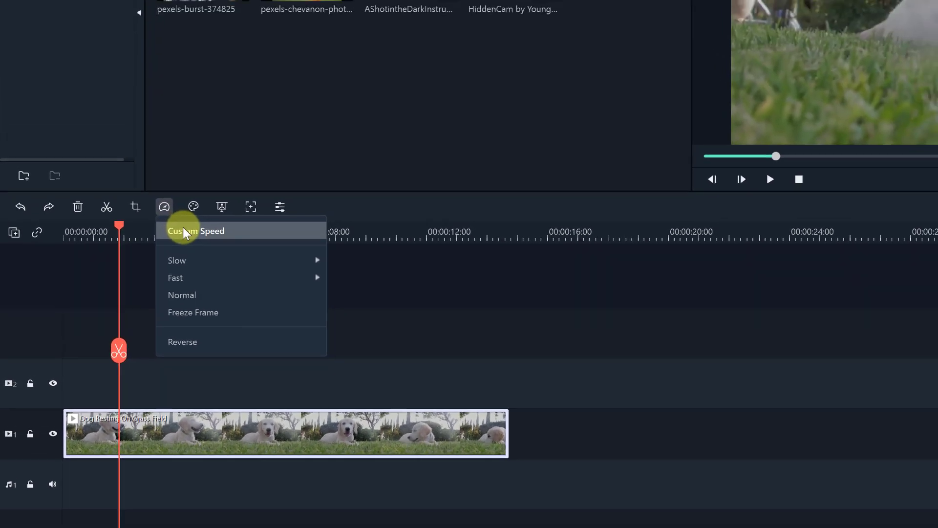
{"action": "left_click", "coordinate": [211, 160]}
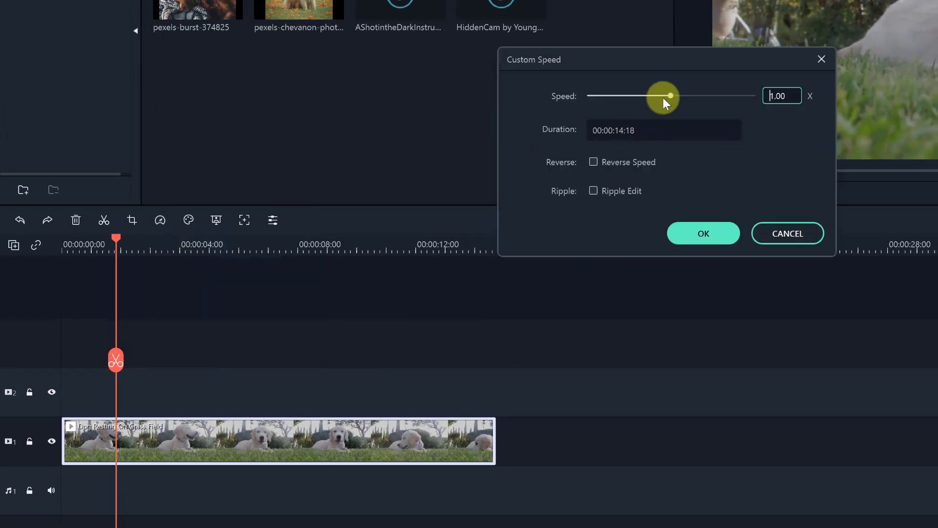
{"action": "left_click_drag", "start_coordinate": [673, 97], "coordinate": [691, 96]}
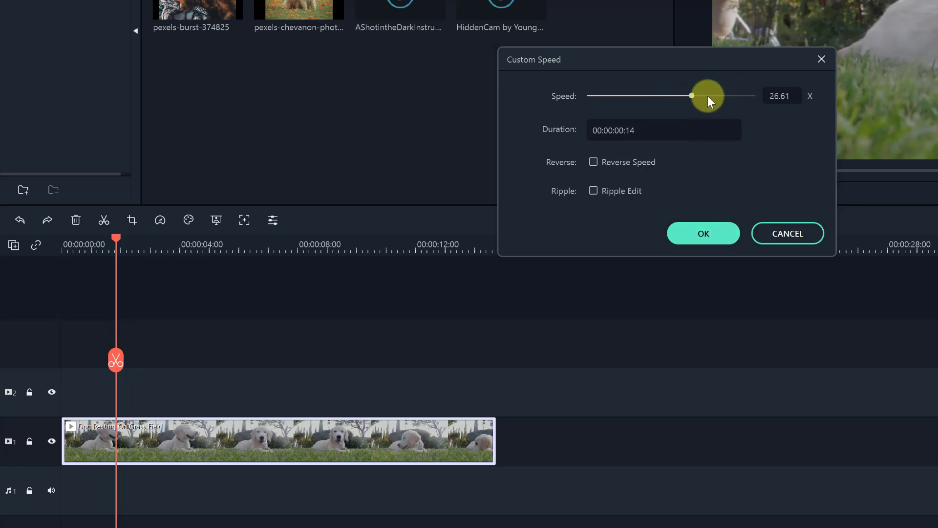
{"action": "left_click_drag", "start_coordinate": [691, 97], "coordinate": [632, 95]}
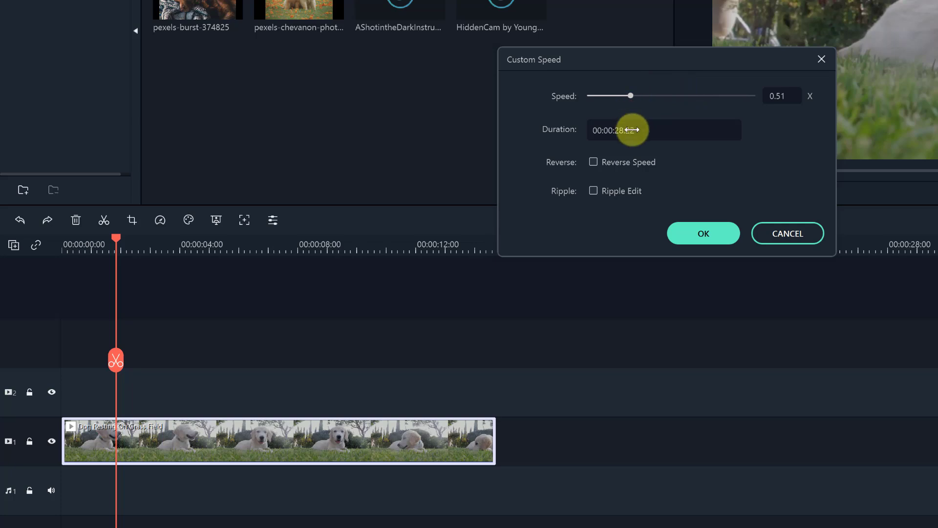
{"action": "left_click", "coordinate": [728, 241]}
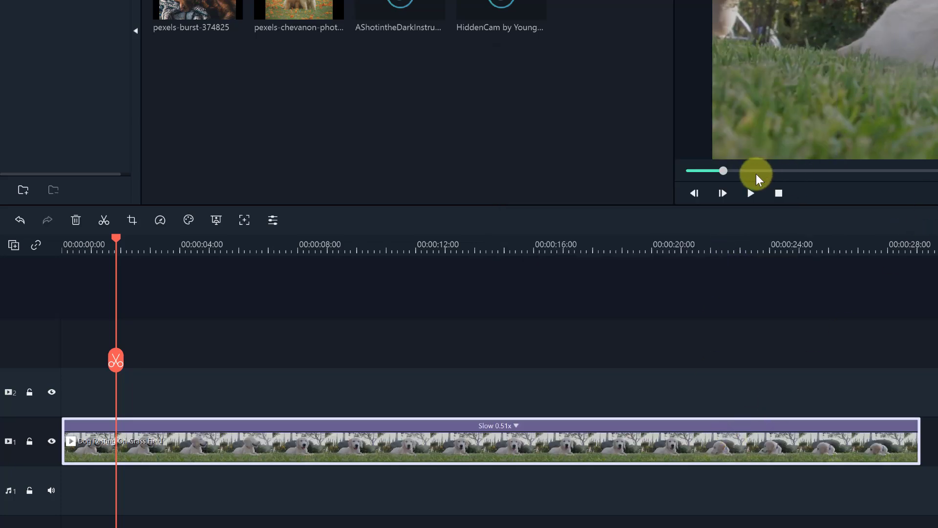
Preview the slowed Dog Resting On Grass Field clip and delete it from the timeline.
{"action": "left_click", "coordinate": [751, 193]}
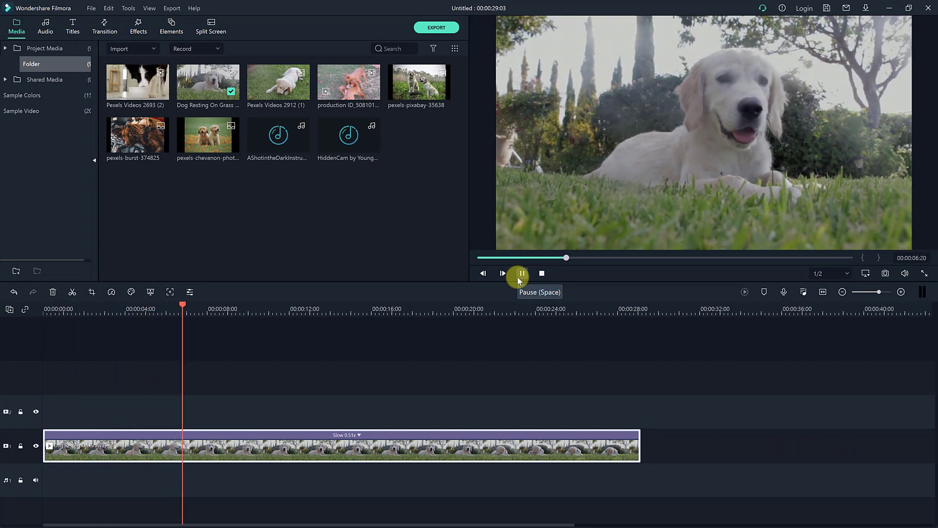
{"action": "left_click", "coordinate": [518, 278]}
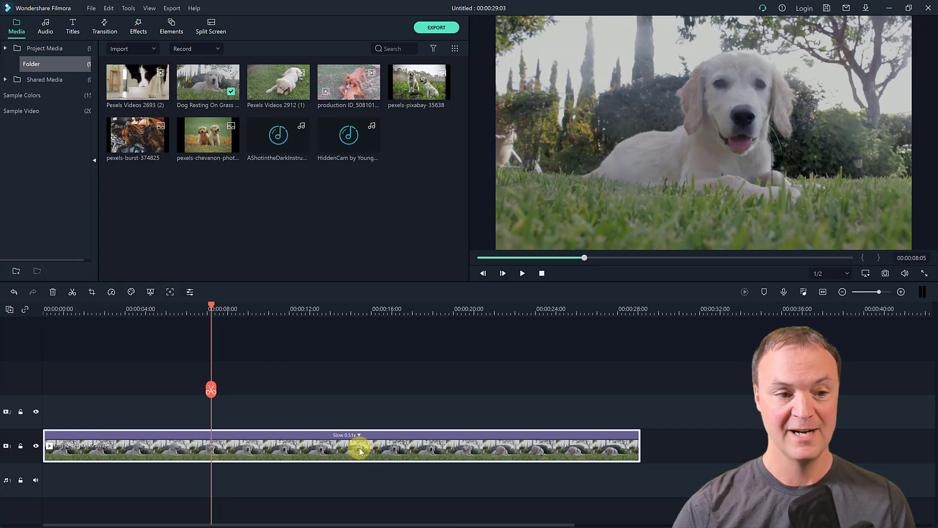
{"action": "key", "text": "Delete"}
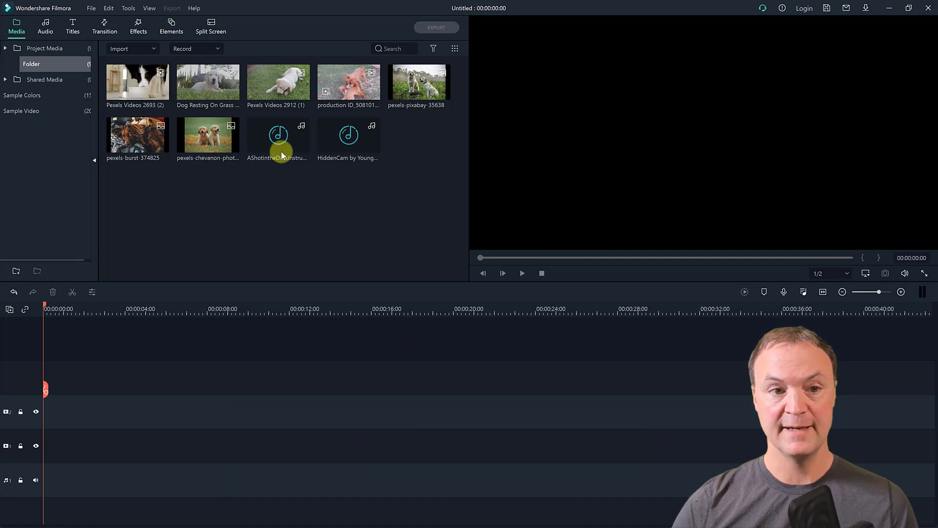
Add the Pexels Videos 2912 (1) clip to the first video track and crop it to 1312 x 738 around the puppy.
{"action": "left_click", "coordinate": [302, 93]}
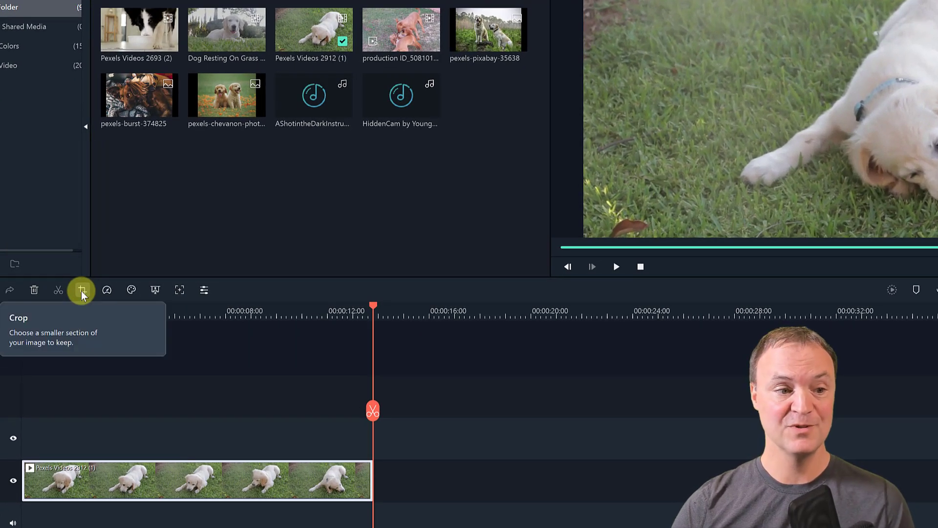
{"action": "left_click", "coordinate": [82, 290]}
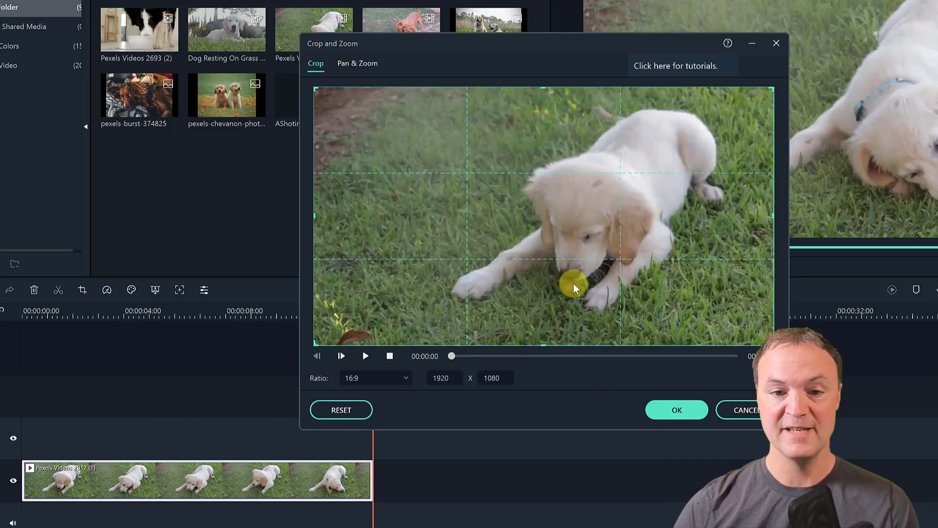
{"action": "left_click_drag", "start_coordinate": [455, 353], "coordinate": [489, 356]}
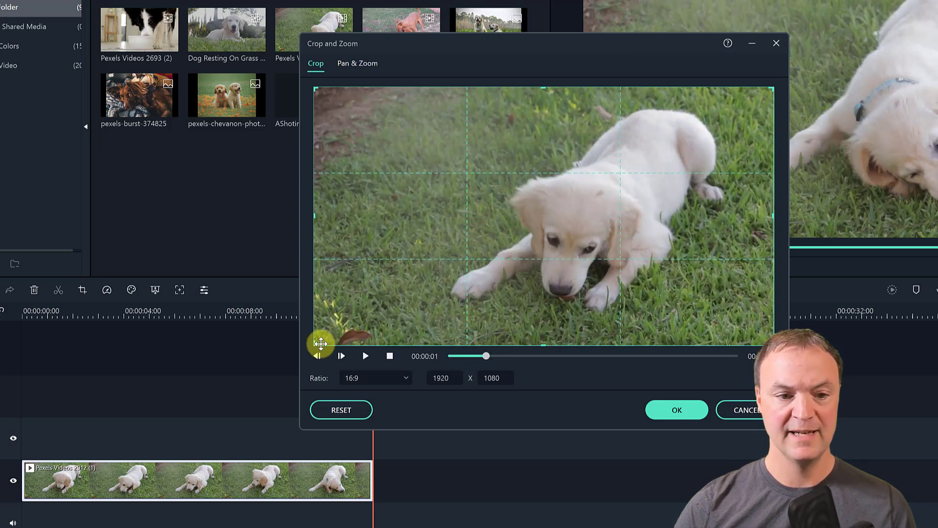
{"action": "left_click_drag", "start_coordinate": [315, 340], "coordinate": [458, 265]}
{"action": "left_click_drag", "start_coordinate": [536, 247], "coordinate": [508, 299]}
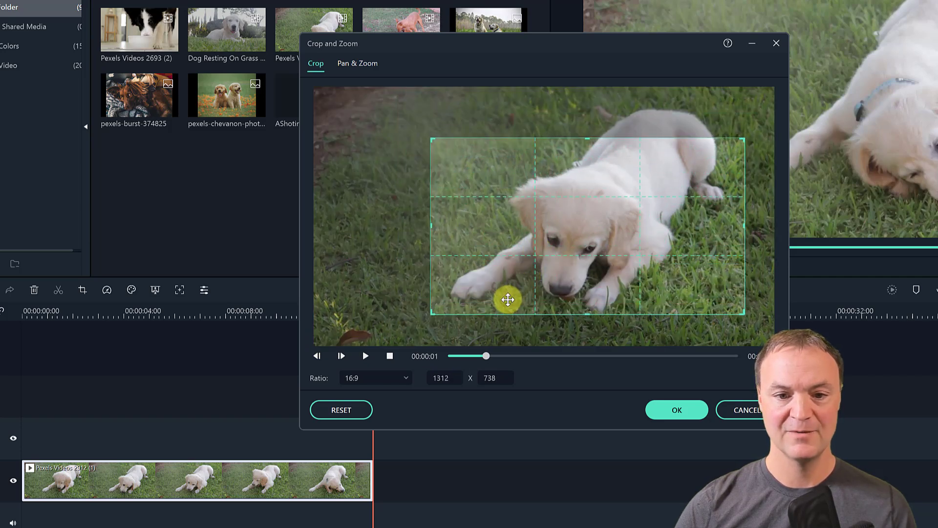
{"action": "left_click", "coordinate": [681, 412]}
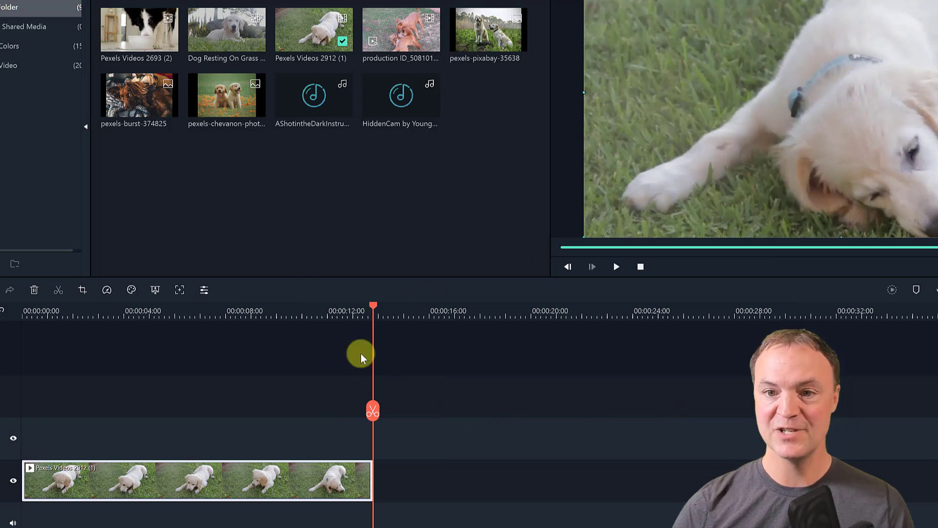
Preview the cropped Pexels Videos 2912 (1) clip from about 1.5 seconds.
{"action": "left_click_drag", "start_coordinate": [375, 305], "coordinate": [59, 306]}
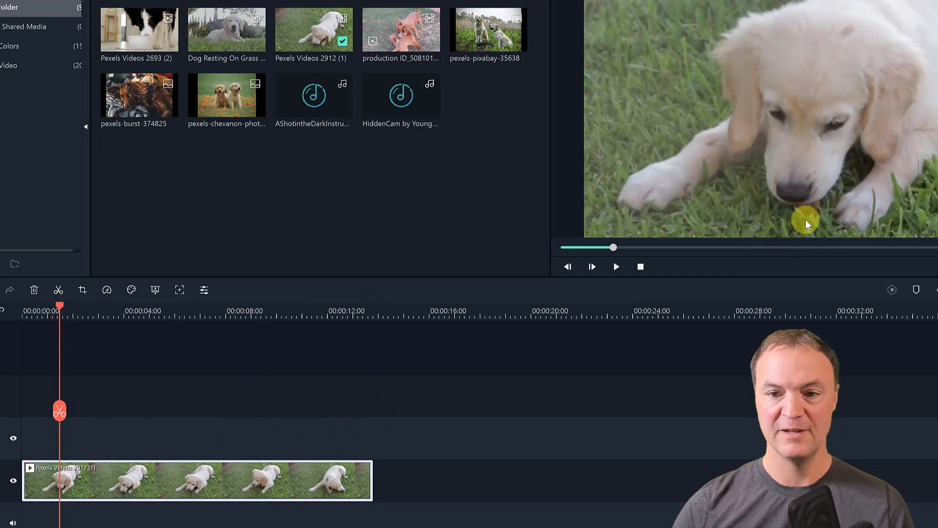
{"action": "left_click", "coordinate": [614, 268]}
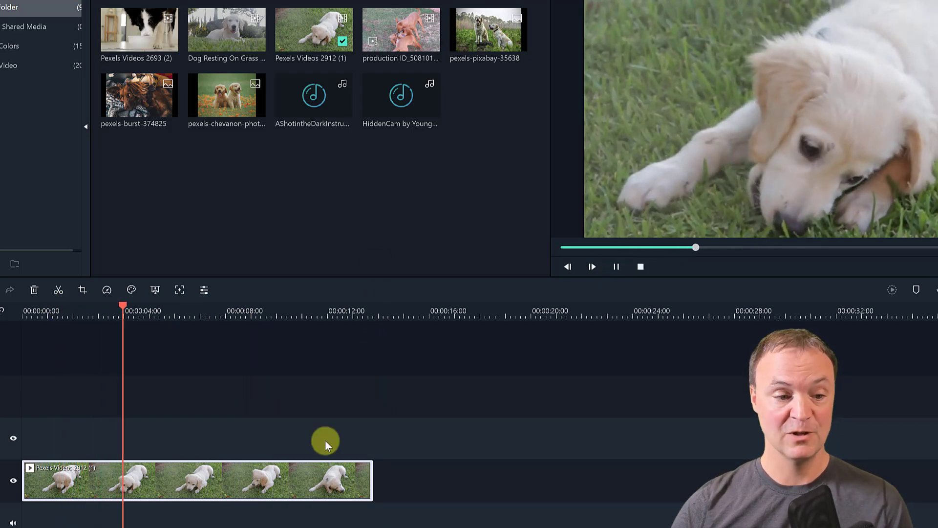
{"action": "left_click", "coordinate": [616, 267]}
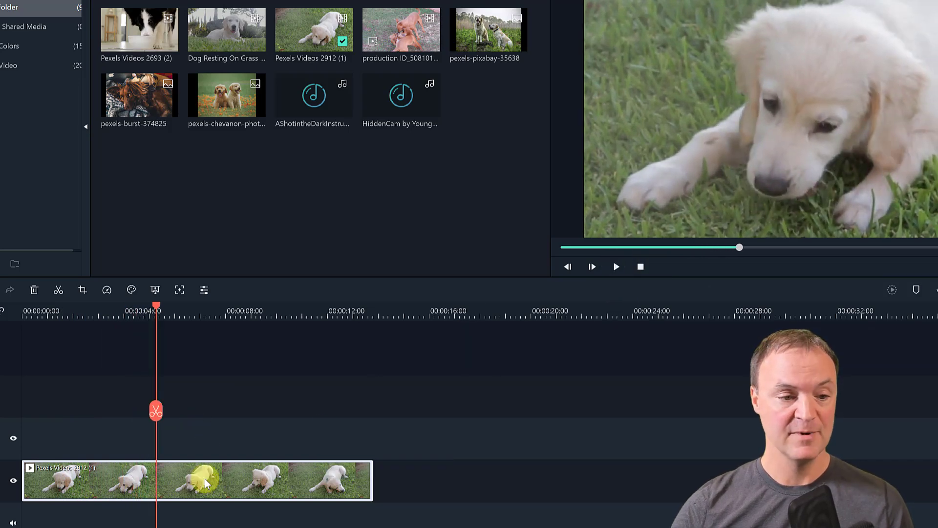
Tighten the Pexels Videos 2912 (1) clip's crop to 878 x 494, framing the puppy's head.
{"action": "left_click", "coordinate": [83, 290]}
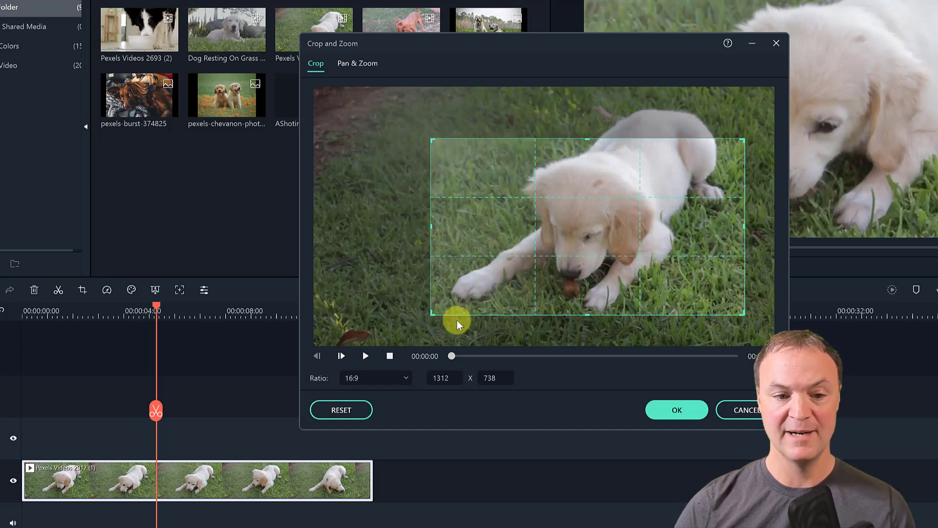
{"action": "left_click_drag", "start_coordinate": [432, 315], "coordinate": [534, 256]}
{"action": "left_click_drag", "start_coordinate": [637, 199], "coordinate": [590, 229]}
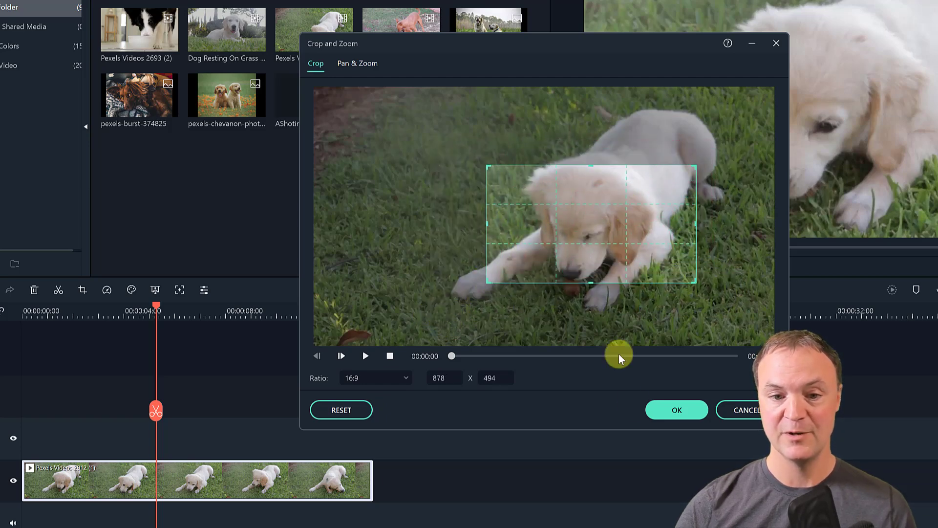
{"action": "left_click", "coordinate": [682, 416]}
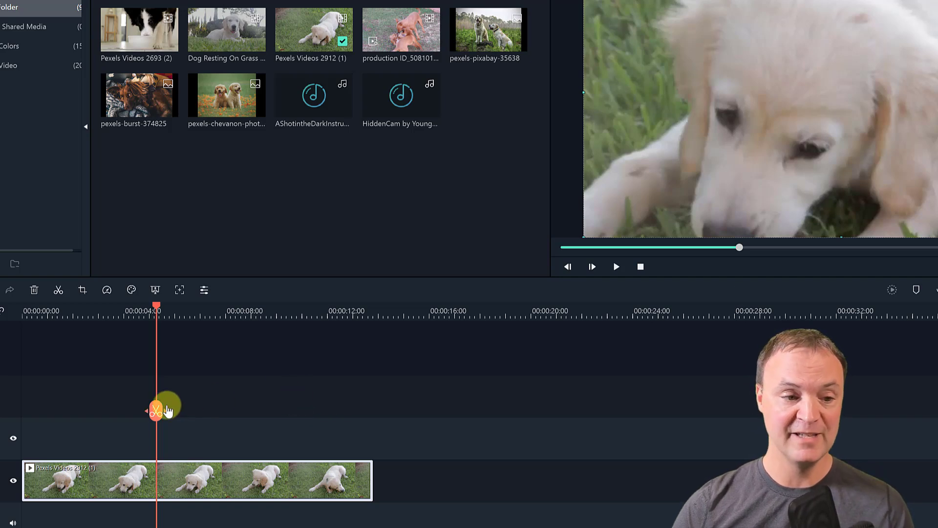
Preview the more tightly cropped Pexels Videos 2912 (1) clip from about 2.5 seconds.
{"action": "left_click_drag", "start_coordinate": [156, 303], "coordinate": [84, 313]}
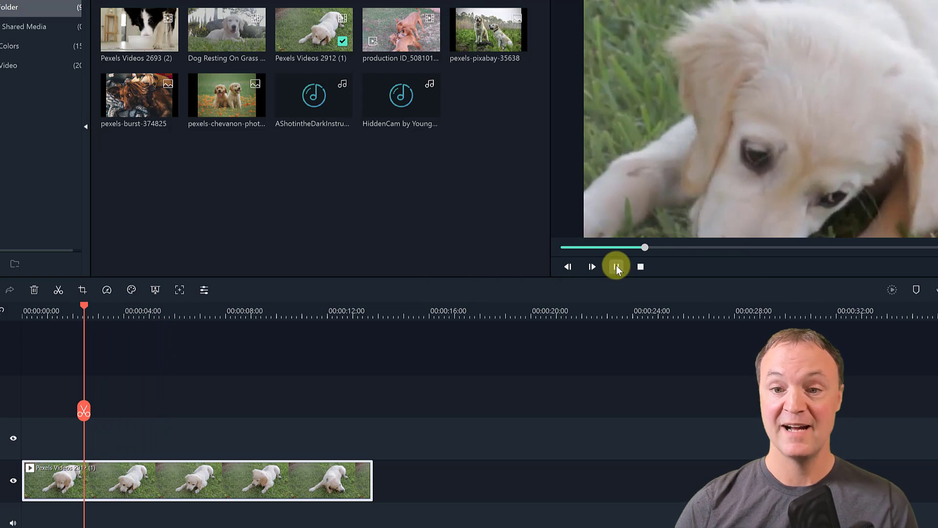
{"action": "left_click", "coordinate": [617, 267]}
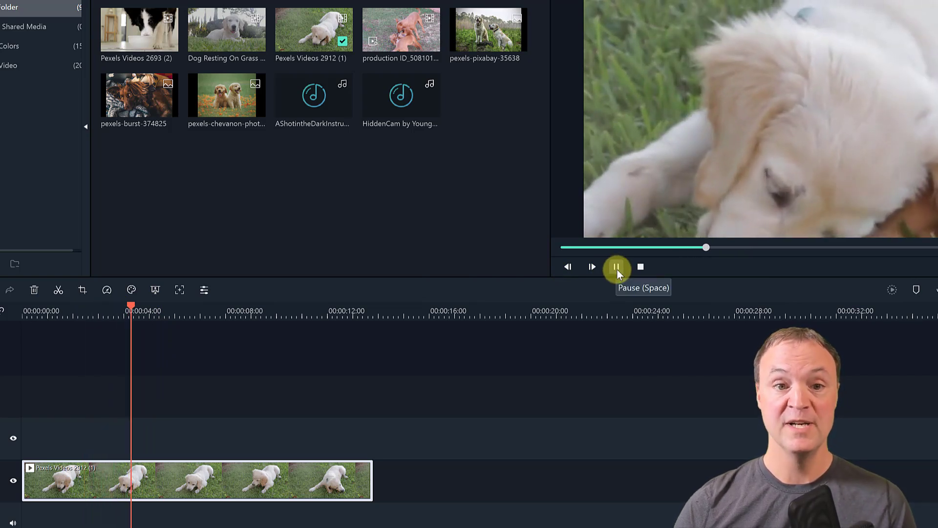
{"action": "left_click", "coordinate": [616, 268]}
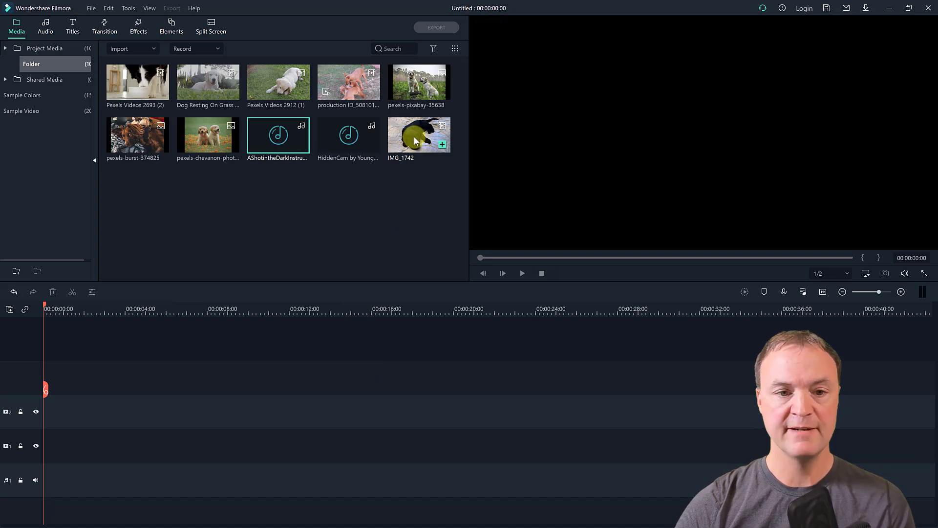
Add the IMG_1742 video to the first video track, keeping the 1920 x 1080 25fps project settings, and preview it.
{"action": "left_click_drag", "start_coordinate": [414, 137], "coordinate": [46, 441]}
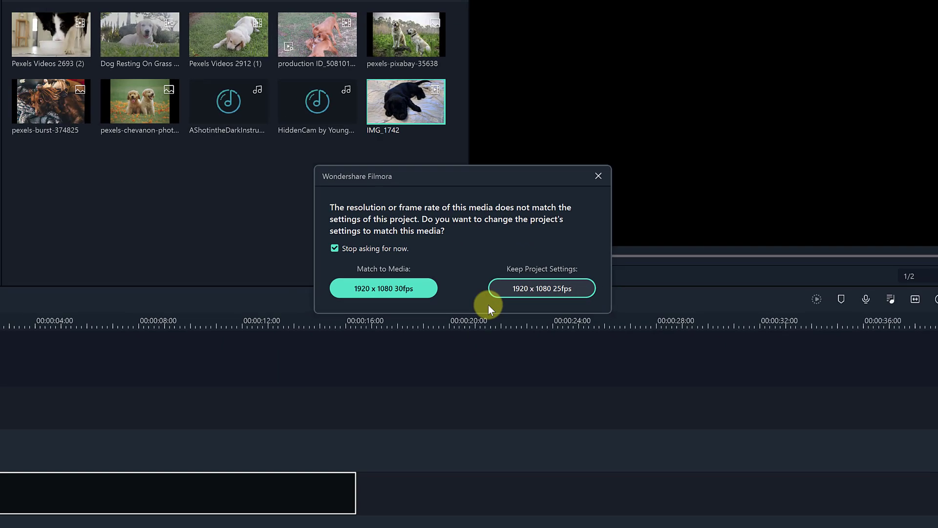
{"action": "left_click", "coordinate": [550, 297]}
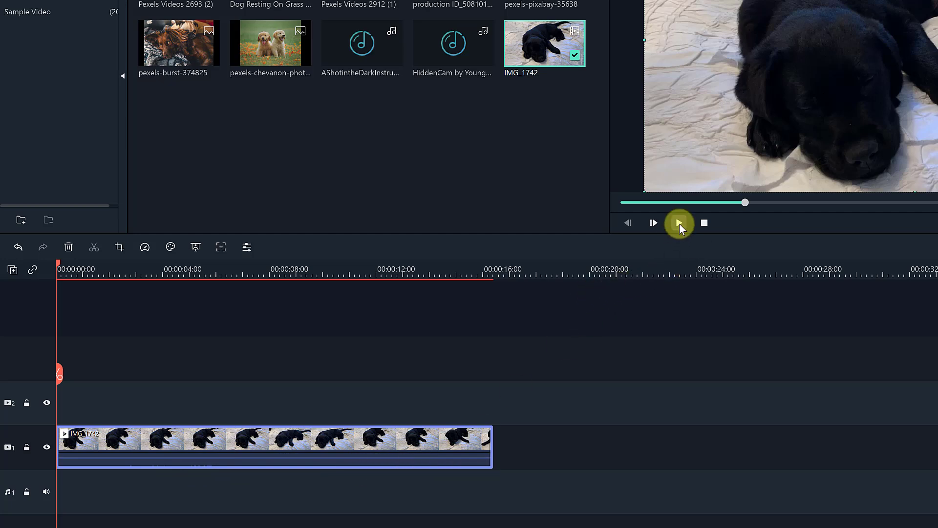
{"action": "left_click", "coordinate": [100, 271]}
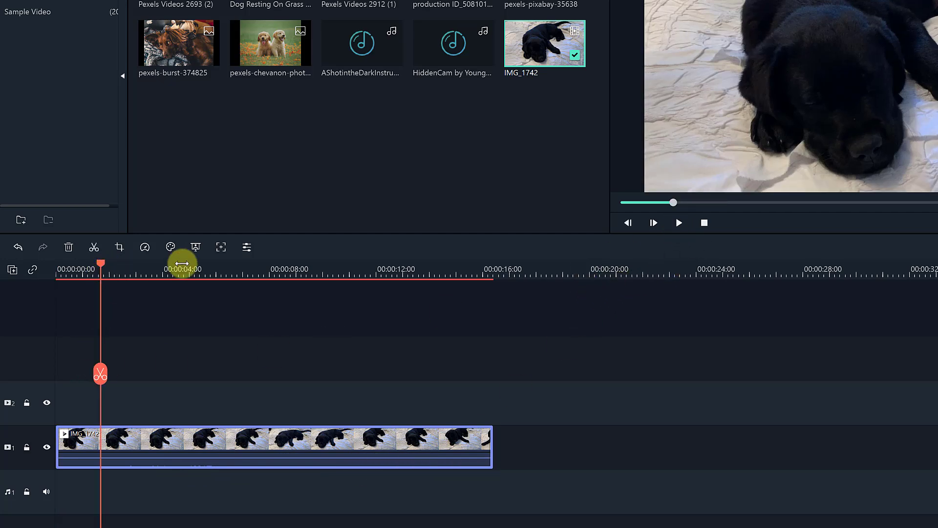
{"action": "left_click", "coordinate": [679, 223]}
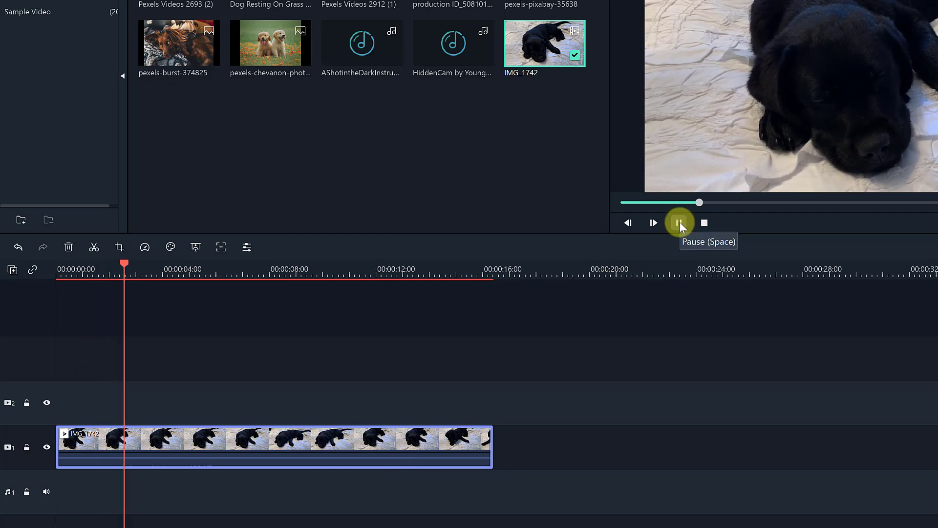
Stop the preview and detach the audio from the IMG_1742 clip on the first video track.
{"action": "left_click", "coordinate": [679, 223]}
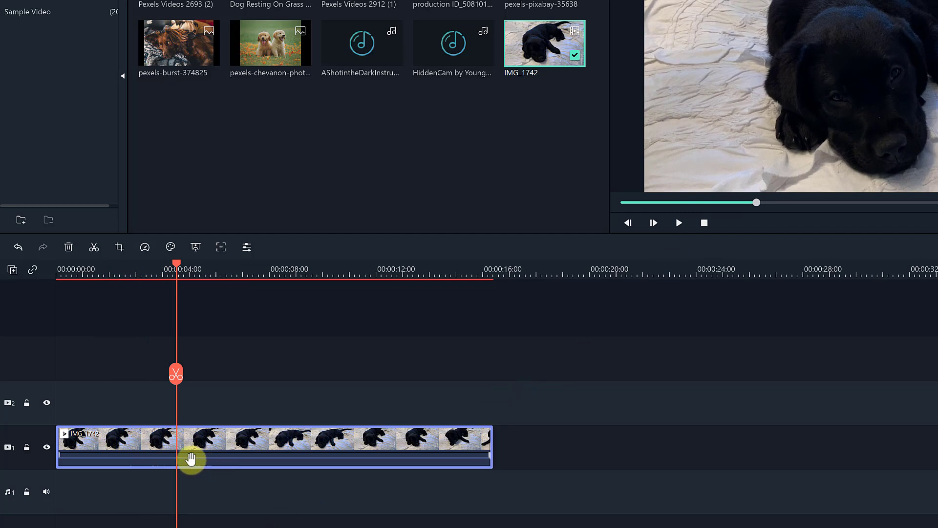
{"action": "left_click_drag", "start_coordinate": [215, 432], "coordinate": [161, 462]}
{"action": "right_click", "coordinate": [213, 448]}
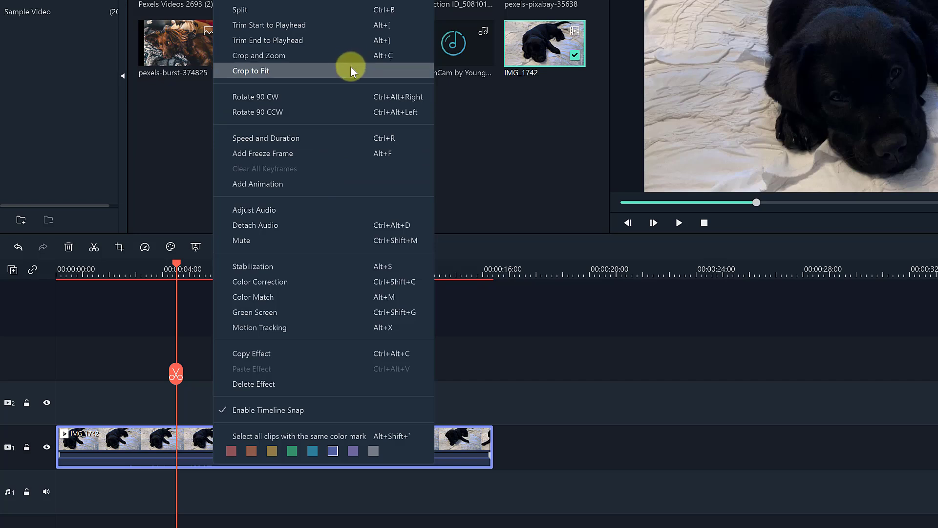
{"action": "left_click", "coordinate": [279, 225]}
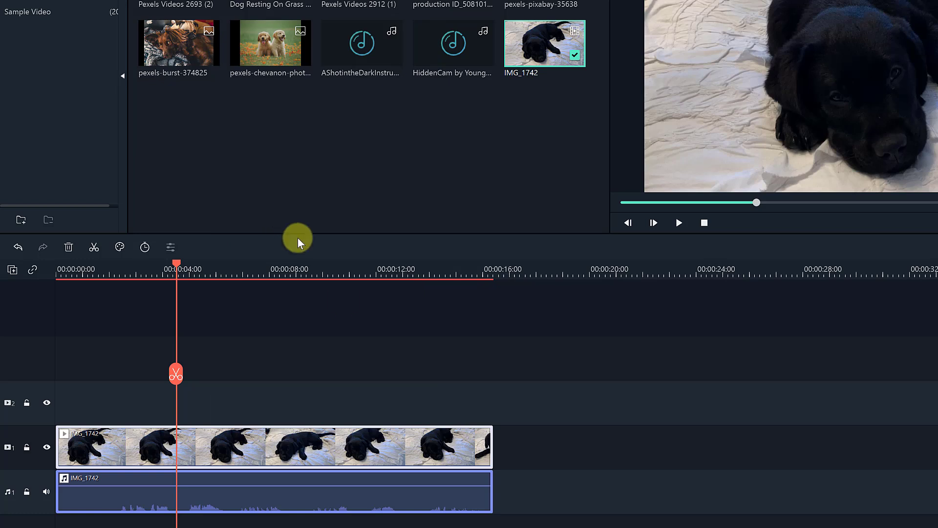
Delete the detached IMG_1742 audio and place the separated video clip back at the start of the timeline.
{"action": "left_click", "coordinate": [522, 447]}
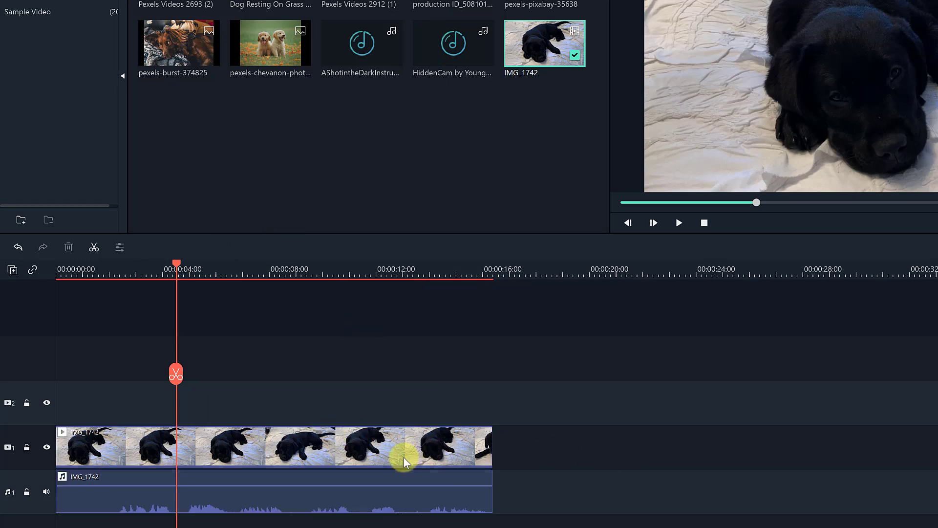
{"action": "left_click_drag", "start_coordinate": [338, 453], "coordinate": [864, 443]}
{"action": "left_click", "coordinate": [462, 502]}
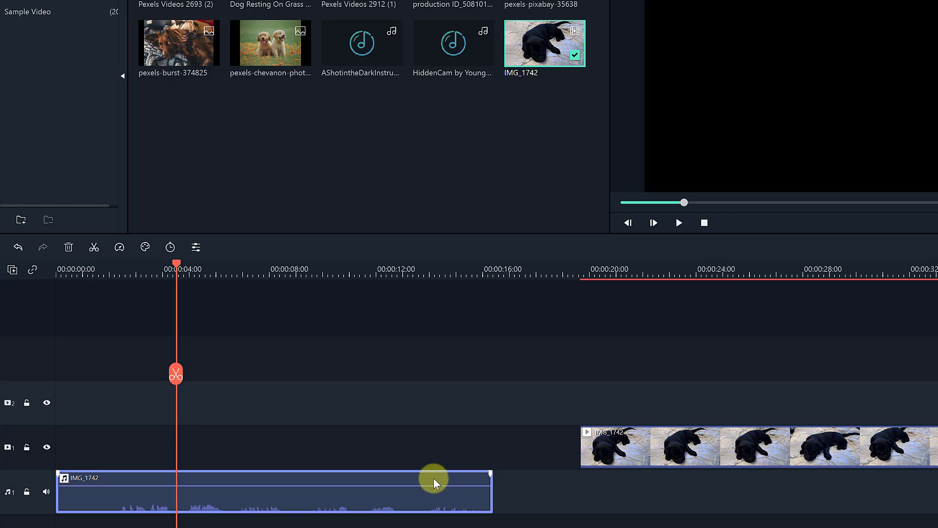
{"action": "key", "text": "Delete"}
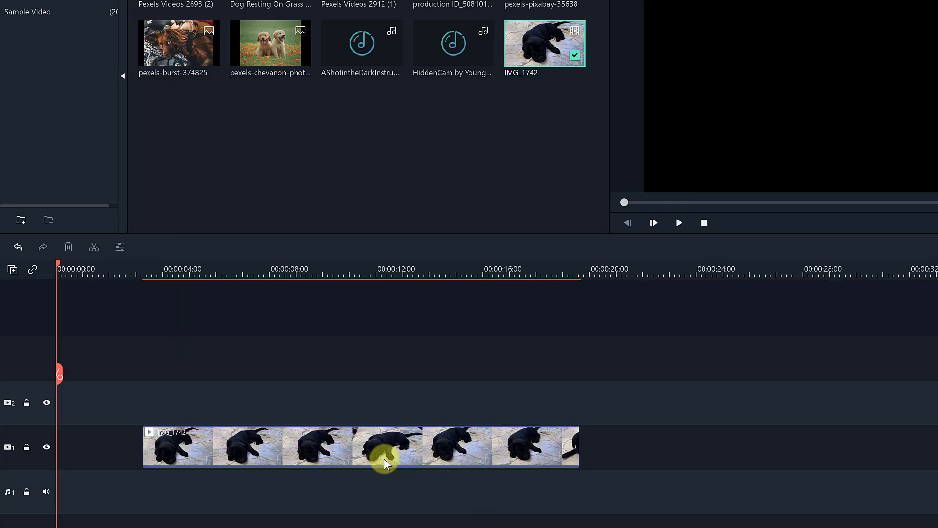
{"action": "left_click_drag", "start_coordinate": [378, 458], "coordinate": [283, 456]}
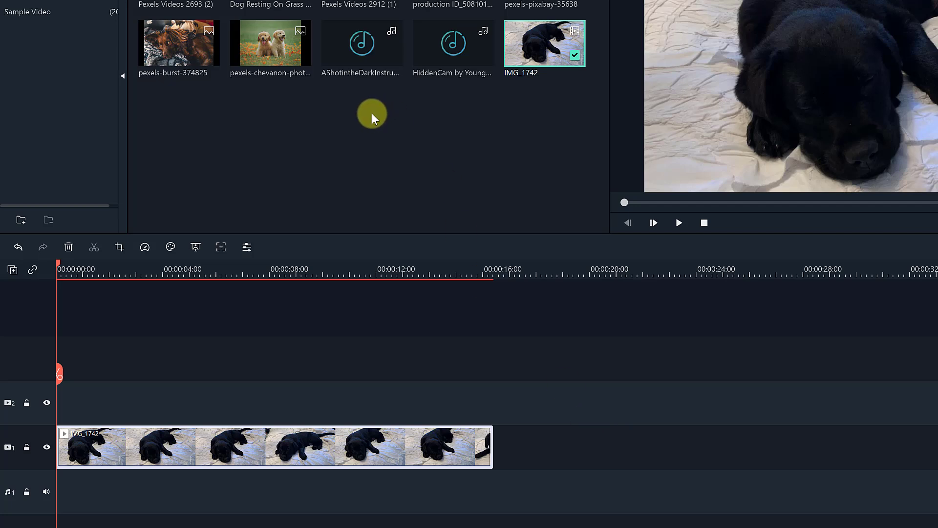
Add the AShotintheDark instrumental music at the start of the first audio track, preview it and trim off its quiet intro.
{"action": "left_click_drag", "start_coordinate": [364, 54], "coordinate": [54, 477]}
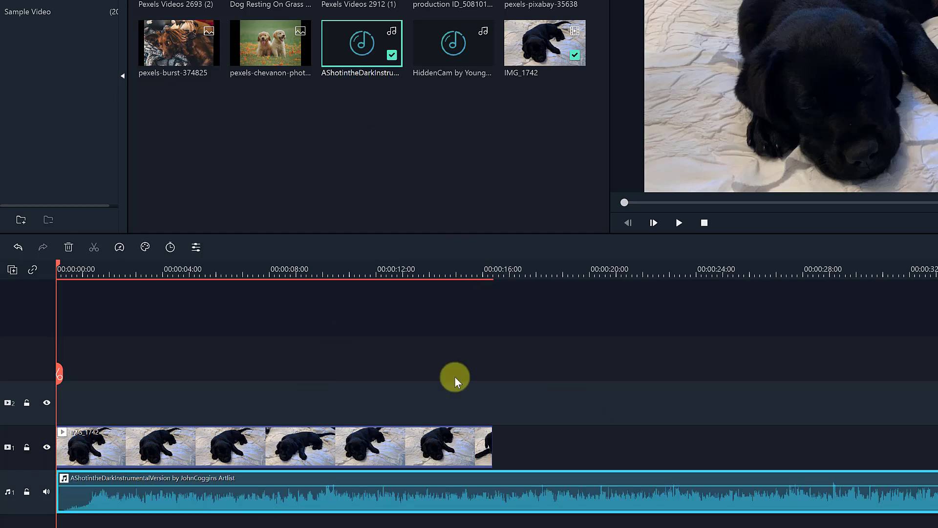
{"action": "left_click", "coordinate": [680, 222]}
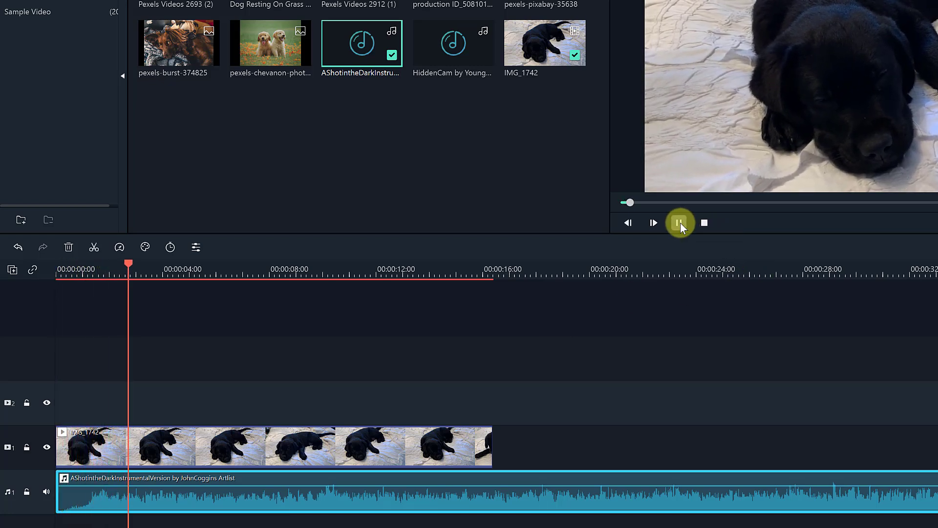
{"action": "left_click", "coordinate": [680, 223]}
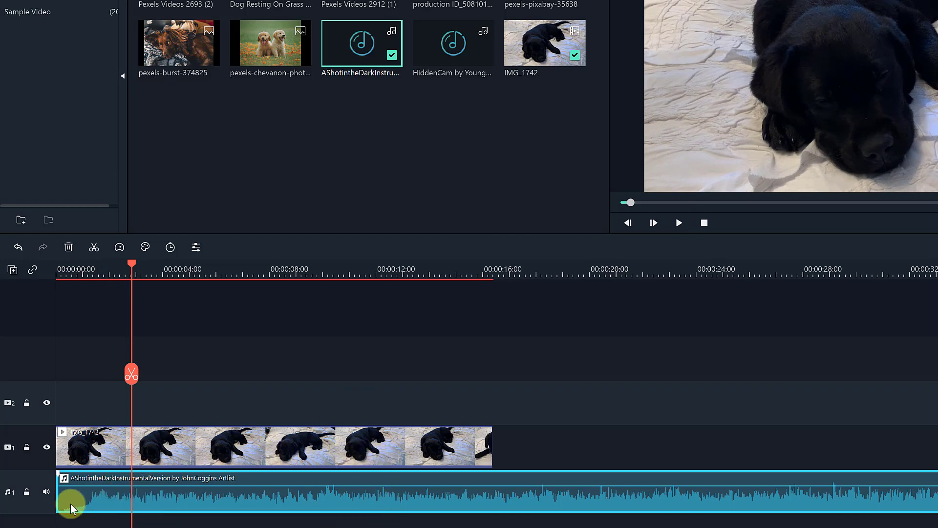
{"action": "left_click_drag", "start_coordinate": [58, 499], "coordinate": [318, 524]}
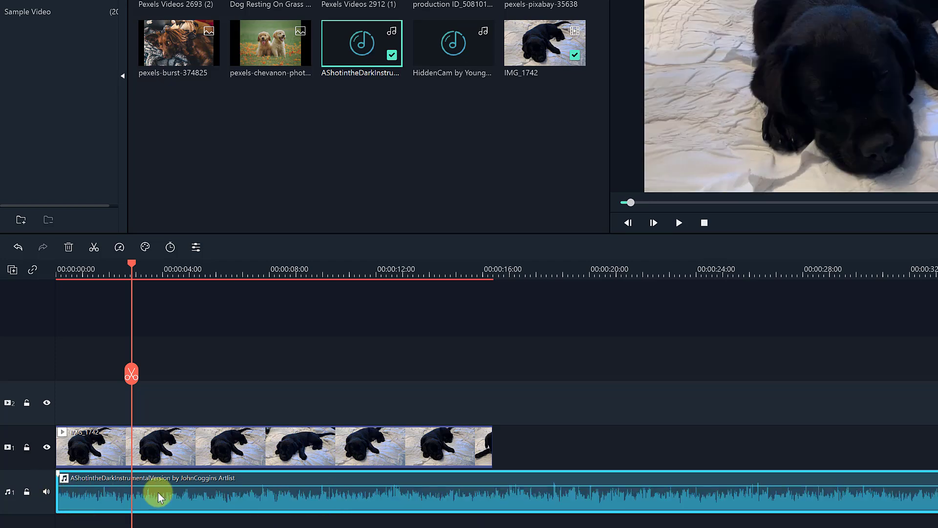
Split the music at about 26.5 seconds, delete the second part and trim the remaining clip's end to 00:00:26:05.
{"action": "left_click_drag", "start_coordinate": [165, 267], "coordinate": [762, 345]}
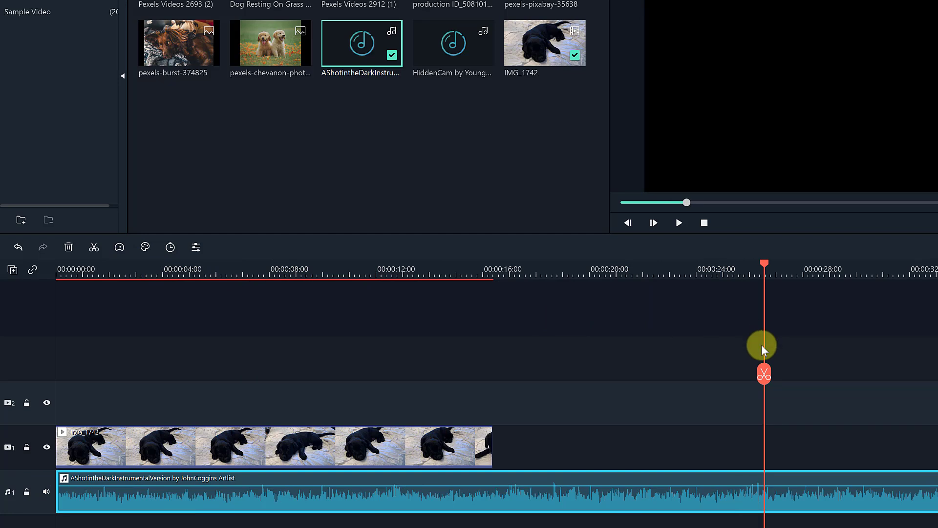
{"action": "left_click", "coordinate": [769, 378]}
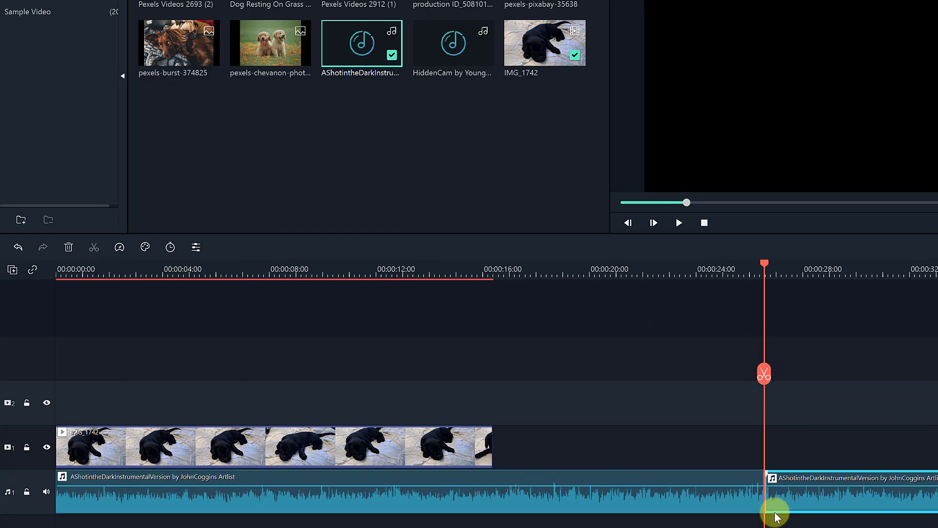
{"action": "left_click_drag", "start_coordinate": [810, 500], "coordinate": [697, 508]}
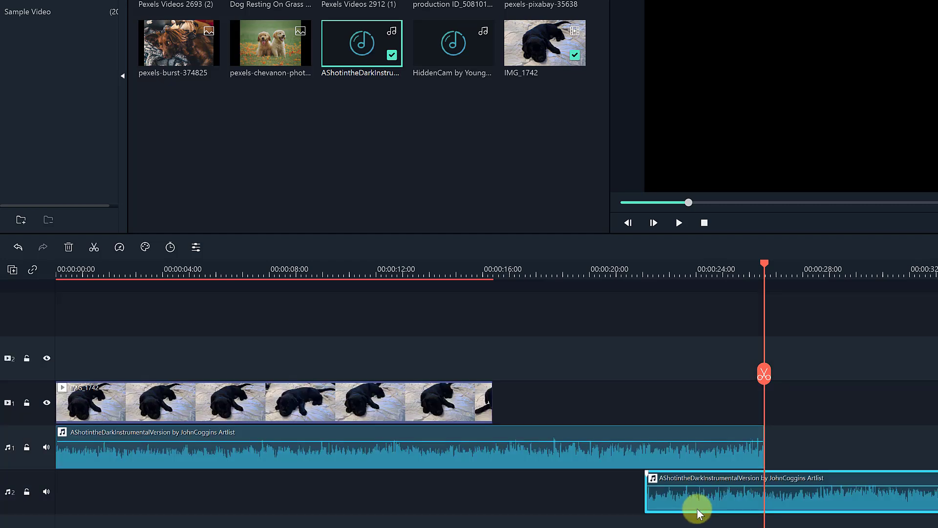
{"action": "key", "text": "Delete"}
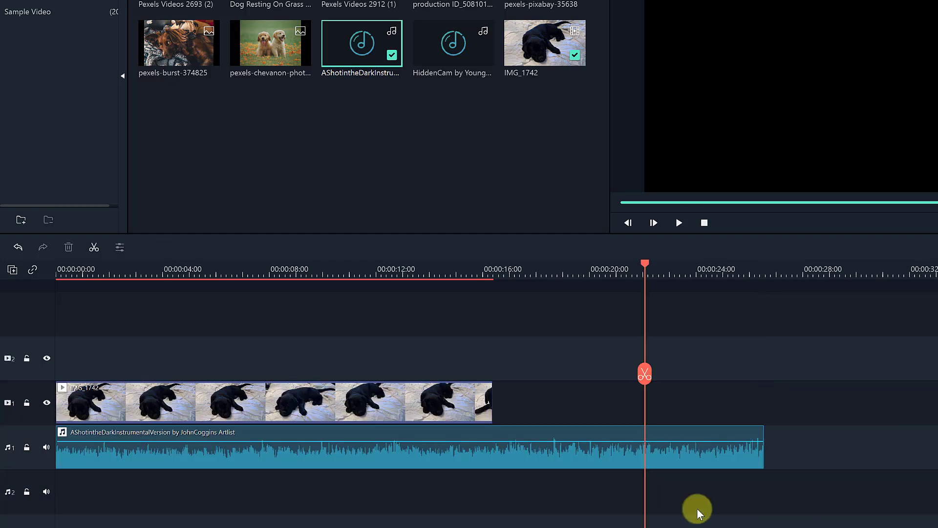
{"action": "left_click", "coordinate": [755, 450]}
{"action": "mouse_move", "coordinate": [762, 449]}
{"action": "left_mouse_down"}
{"action": "mouse_move", "coordinate": [935, 447]}
{"action": "mouse_move", "coordinate": [911, 457]}
{"action": "mouse_move", "coordinate": [754, 457]}
{"action": "left_mouse_up"}
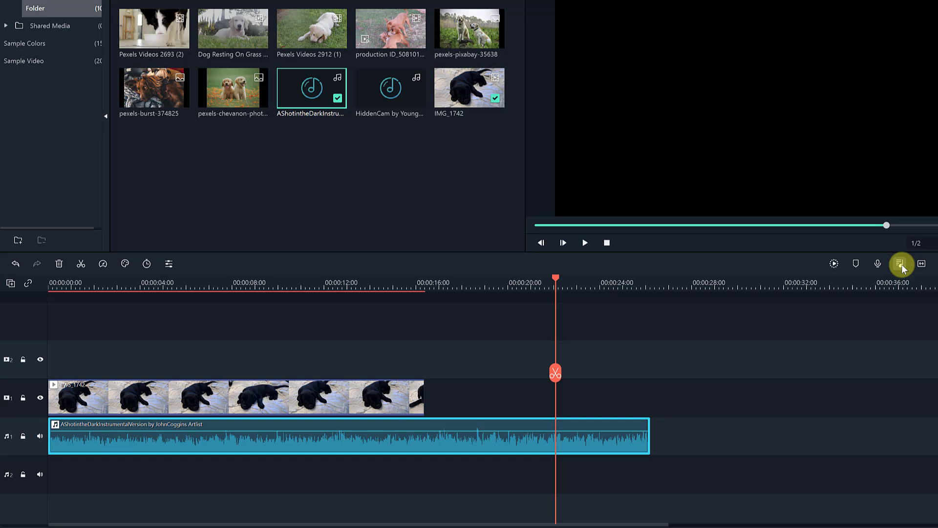
Set Audio1 to -1.70 dB and Master to 6.09 dB in the Audio Mixer, and the music clip's own volume to 0.43 dB.
{"action": "left_click", "coordinate": [900, 264]}
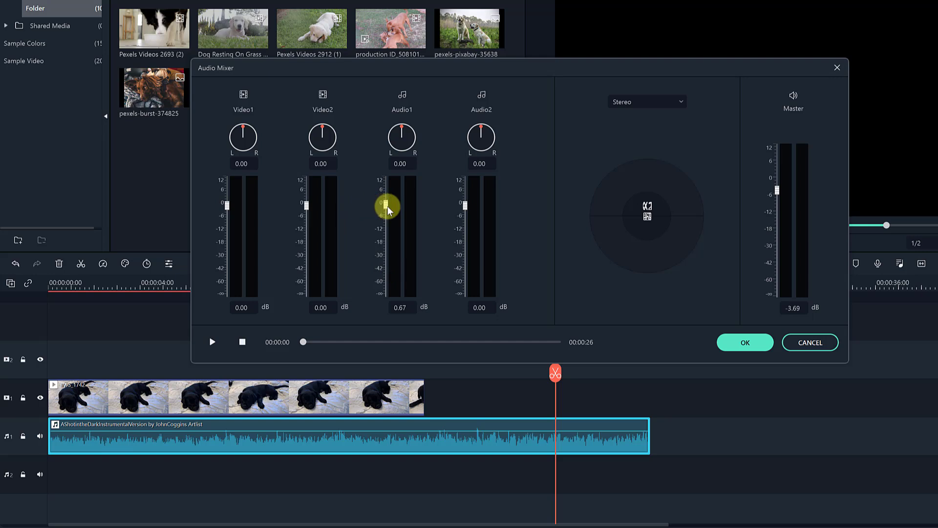
{"action": "mouse_move", "coordinate": [386, 209]}
{"action": "left_mouse_down"}
{"action": "mouse_move", "coordinate": [383, 260]}
{"action": "mouse_move", "coordinate": [386, 209]}
{"action": "left_mouse_up"}
{"action": "left_click_drag", "start_coordinate": [776, 192], "coordinate": [775, 167]}
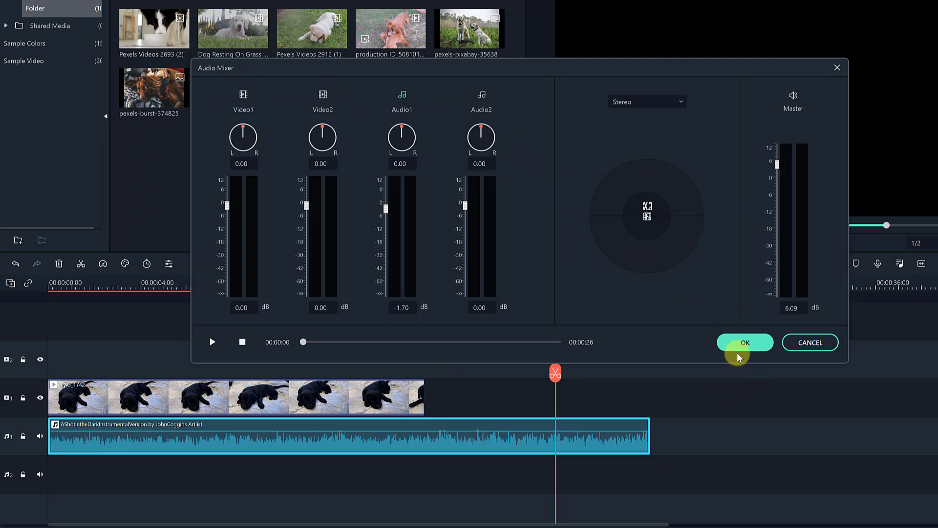
{"action": "left_click", "coordinate": [745, 343]}
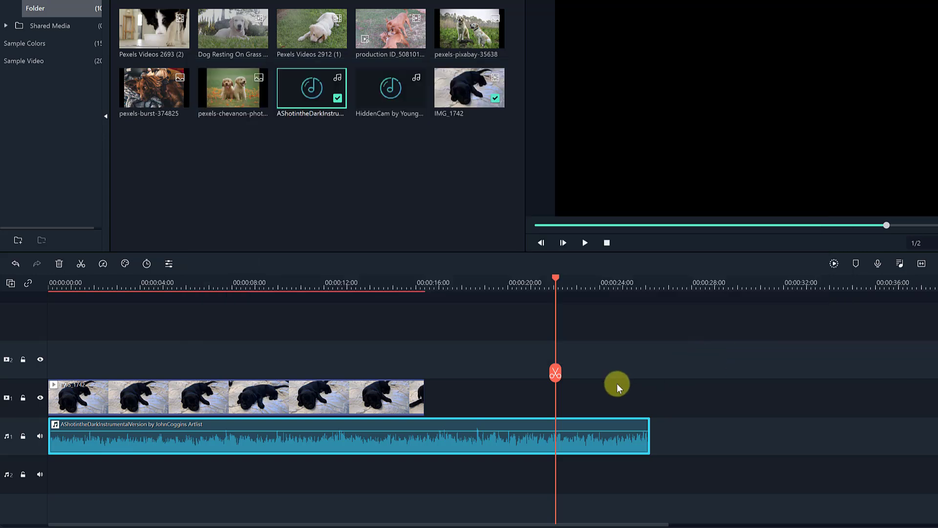
{"action": "mouse_move", "coordinate": [327, 431]}
{"action": "left_mouse_down"}
{"action": "mouse_move", "coordinate": [327, 421]}
{"action": "mouse_move", "coordinate": [328, 433]}
{"action": "left_mouse_up"}
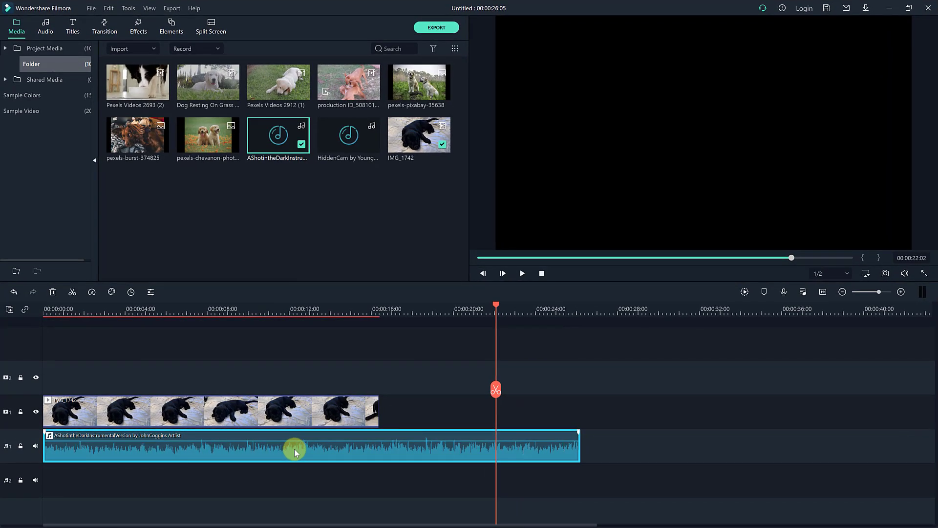
Open the music clip's audio settings and preview the music from the start of the timeline.
{"action": "double_click", "coordinate": [294, 448]}
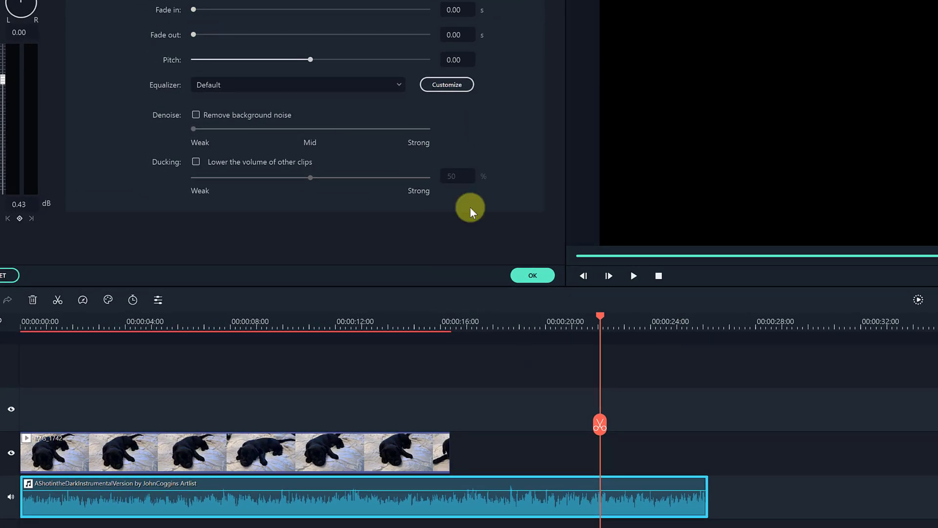
{"action": "left_click_drag", "start_coordinate": [601, 316], "coordinate": [13, 346]}
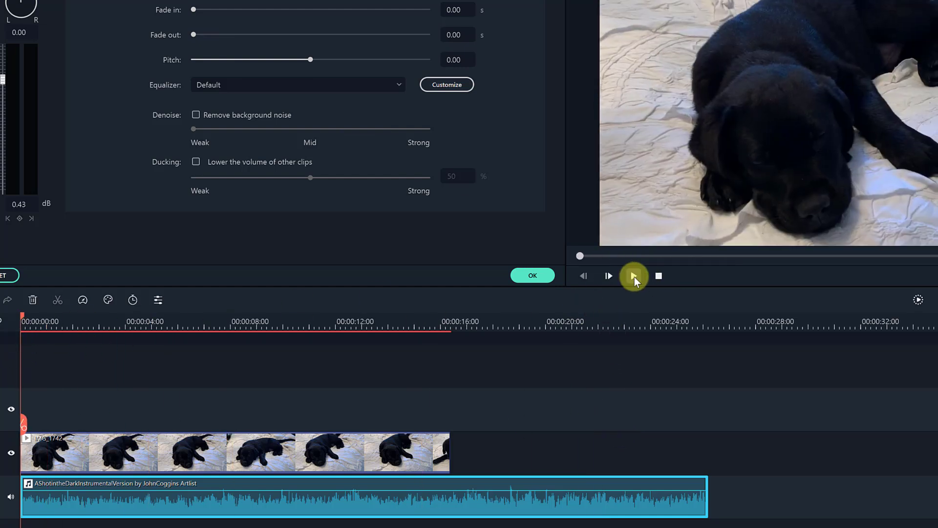
{"action": "left_click", "coordinate": [633, 276]}
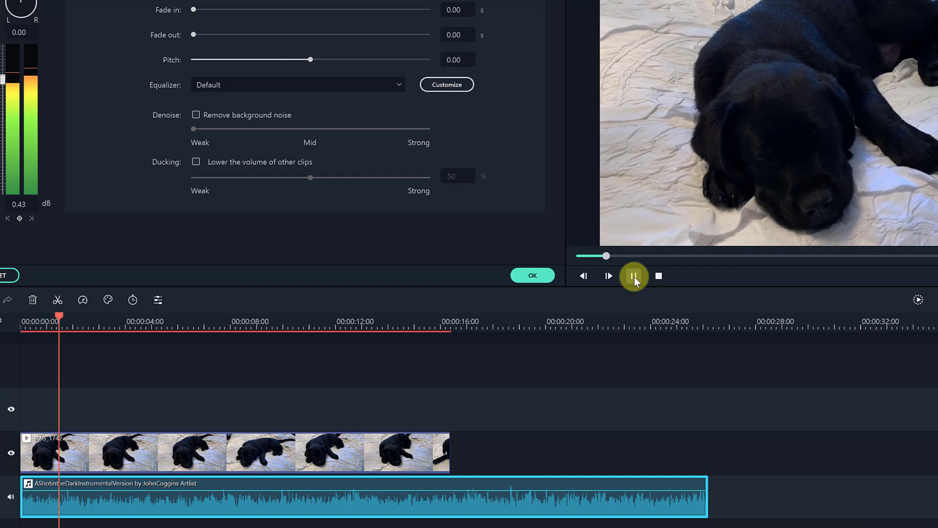
{"action": "left_click", "coordinate": [634, 276]}
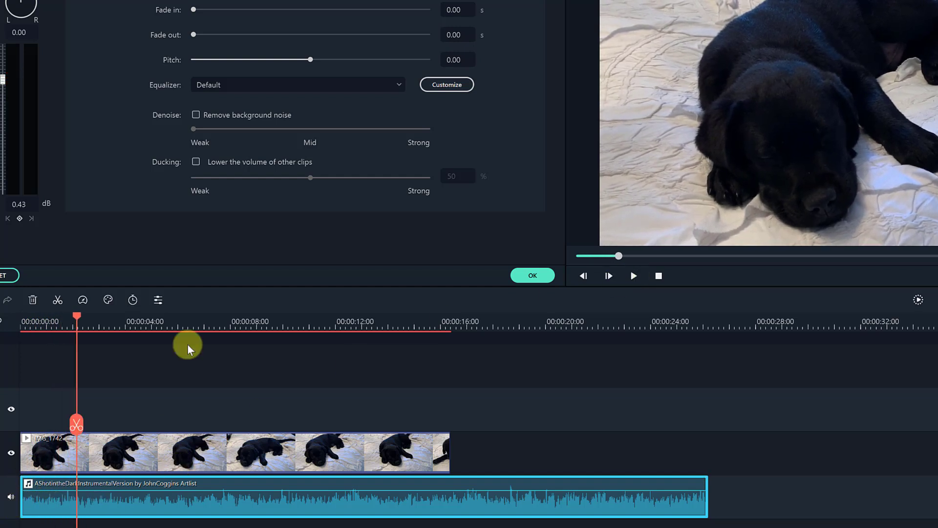
Give the music clip a fade-in of 4.04 s and preview it from the start.
{"action": "left_click_drag", "start_coordinate": [194, 11], "coordinate": [229, 12]}
{"action": "left_click_drag", "start_coordinate": [76, 314], "coordinate": [21, 323]}
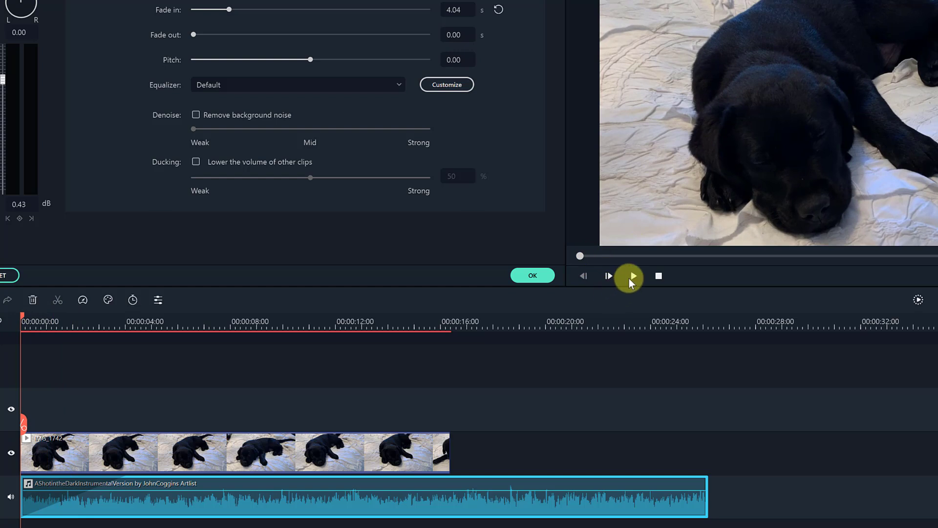
{"action": "left_click", "coordinate": [633, 277]}
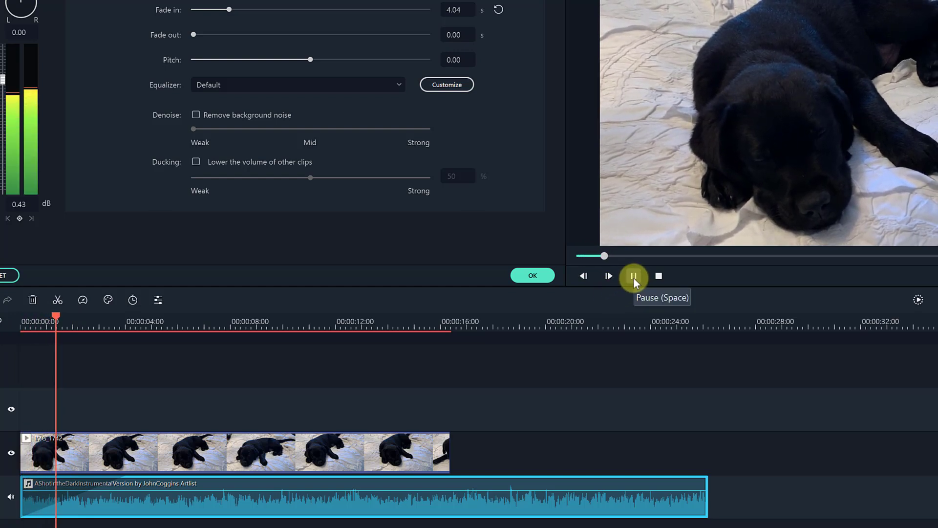
{"action": "left_click", "coordinate": [635, 276]}
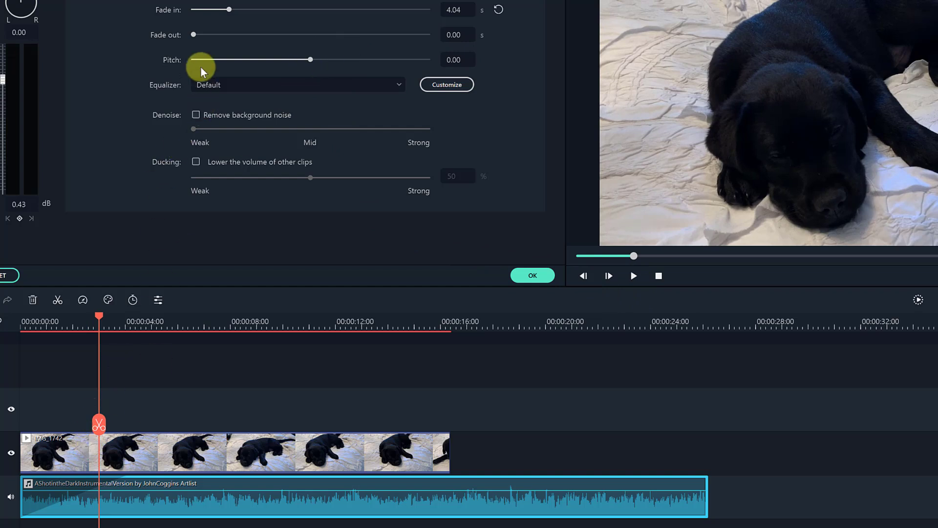
Set the music clip's fade-out to 3.20 s and its fade-in to 4.00 s, and confirm the audio settings.
{"action": "left_click_drag", "start_coordinate": [204, 36], "coordinate": [211, 39]}
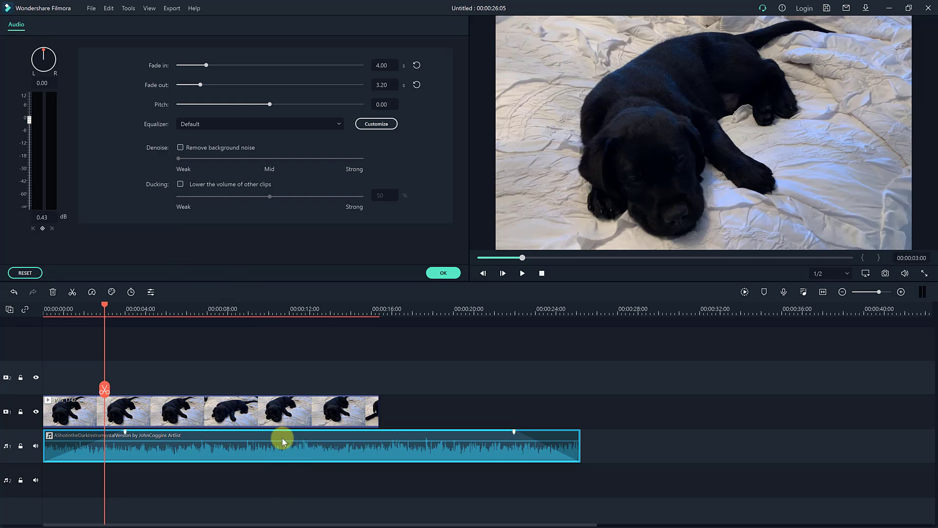
{"action": "left_click", "coordinate": [444, 273]}
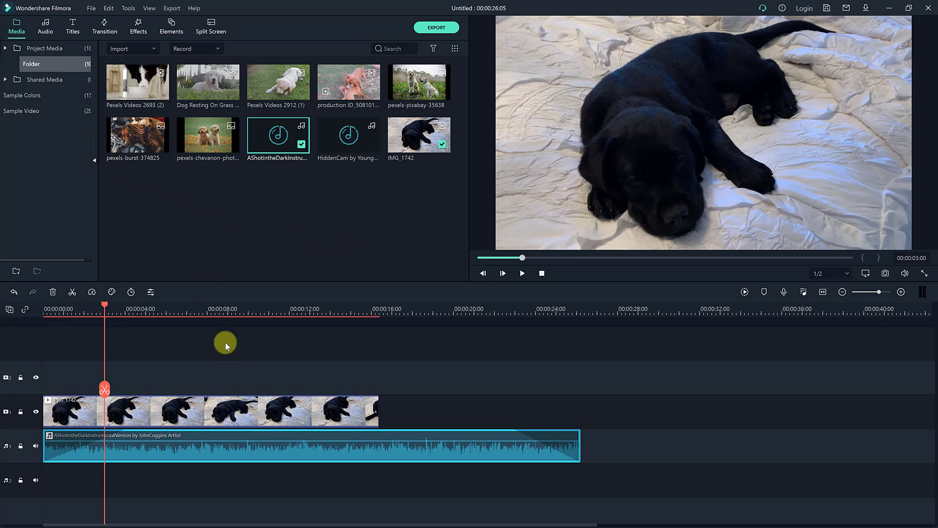
Add the included music Always Dreaming - Same Town Forever to the second audio track, starting at about 21.5 seconds.
{"action": "left_click", "coordinate": [46, 31]}
{"action": "mouse_move", "coordinate": [227, 154]}
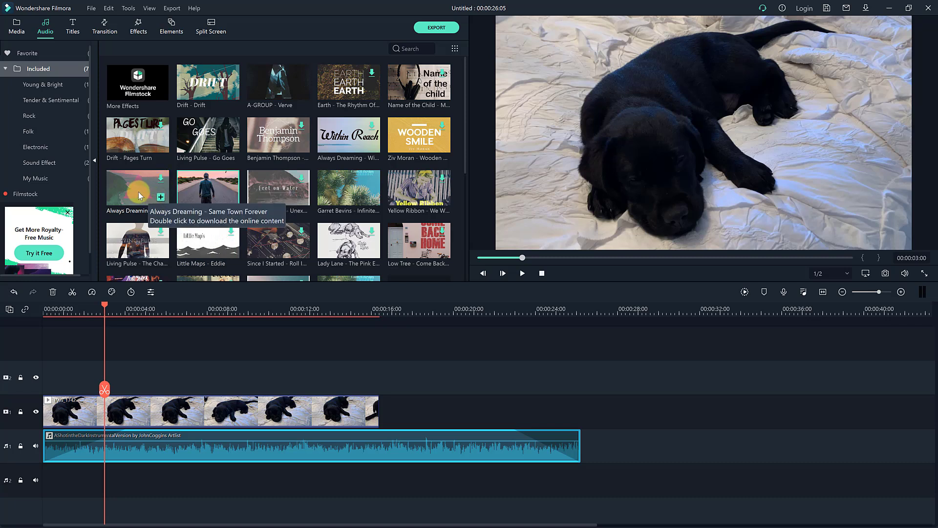
{"action": "left_click_drag", "start_coordinate": [134, 190], "coordinate": [494, 473]}
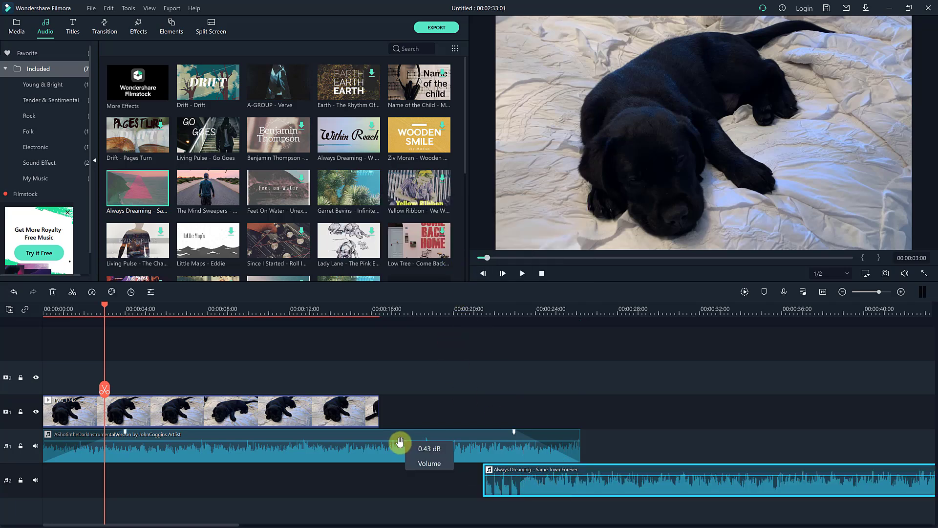
{"action": "key", "text": "Delete"}
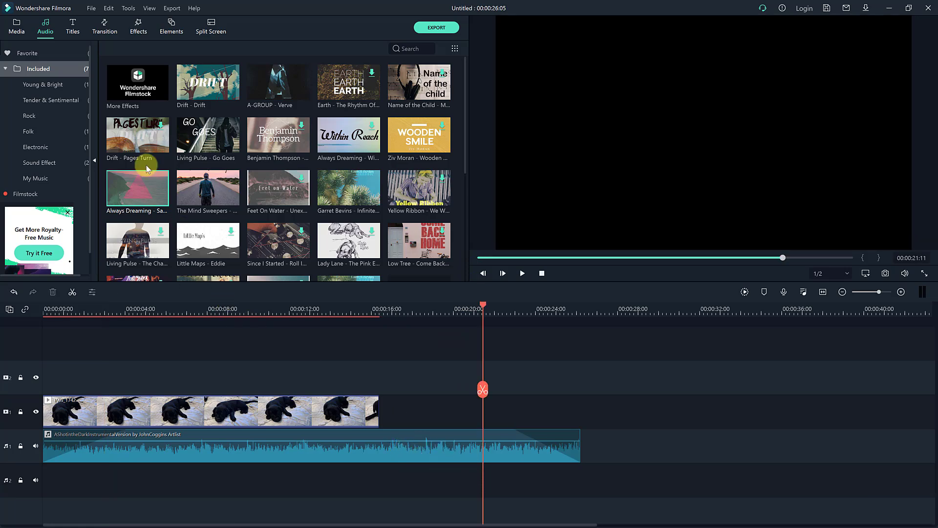
{"action": "left_click", "coordinate": [13, 293]}
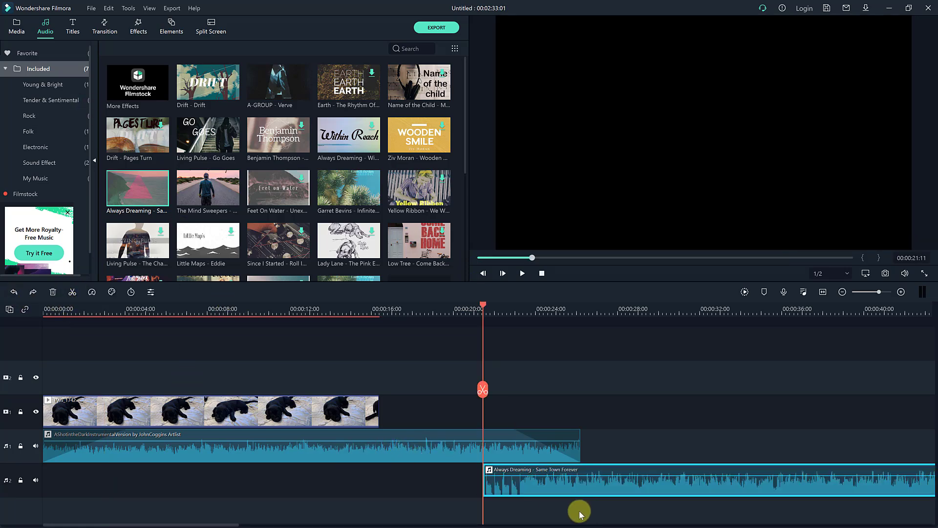
Replace the first audio track's music with the Always Dreaming clip moved to the timeline start, and preview the result.
{"action": "left_click_drag", "start_coordinate": [566, 489], "coordinate": [394, 474]}
{"action": "left_click", "coordinate": [389, 446]}
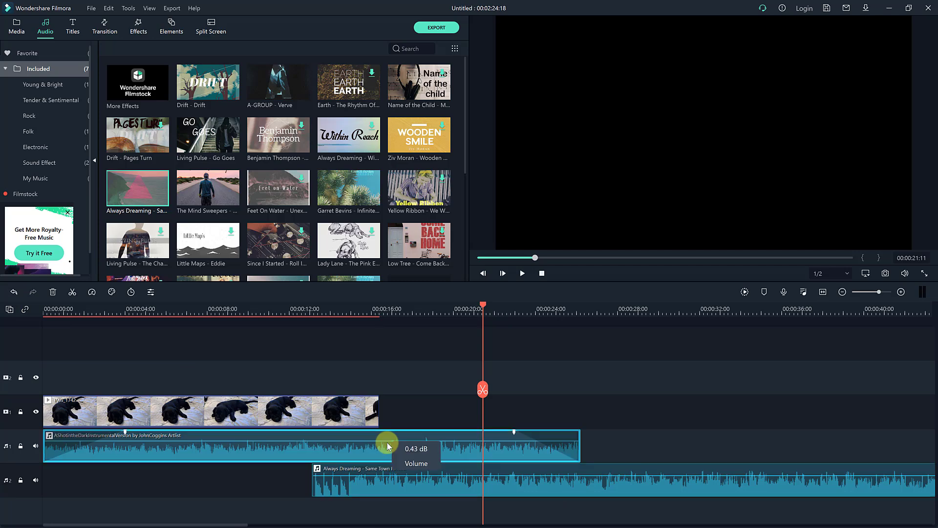
{"action": "key", "text": "Delete"}
{"action": "key", "text": "space"}
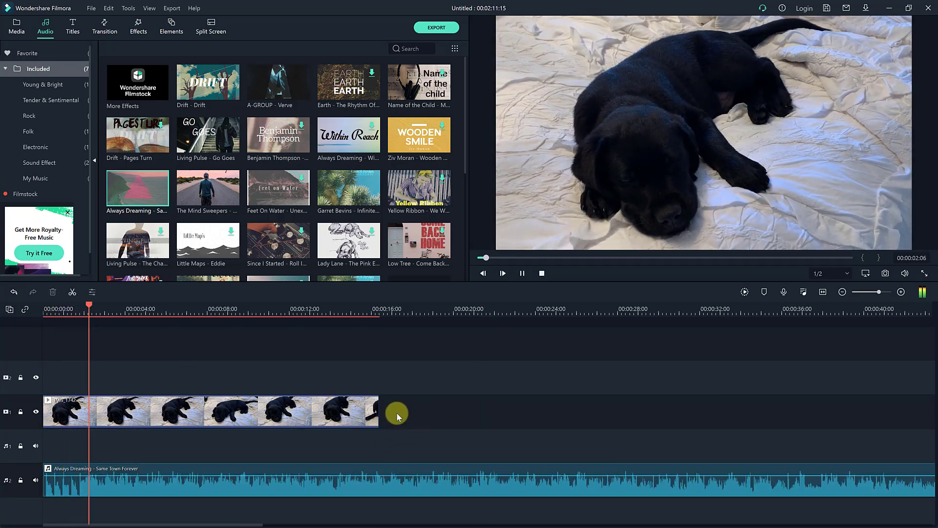
Stop the playback and browse the included music and sound effects.
{"action": "key", "text": "space"}
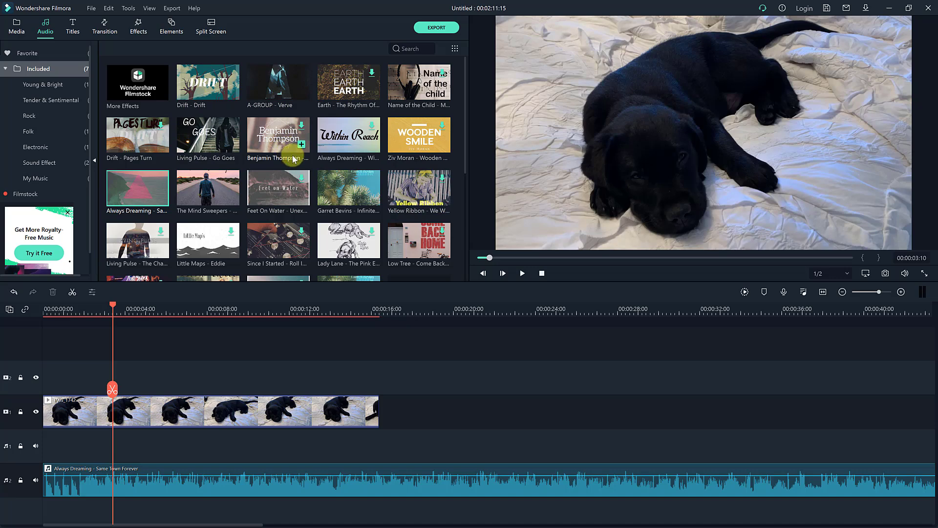
{"action": "scroll", "coordinate": [294, 158], "scroll_direction": "down", "scroll_amount": 3}
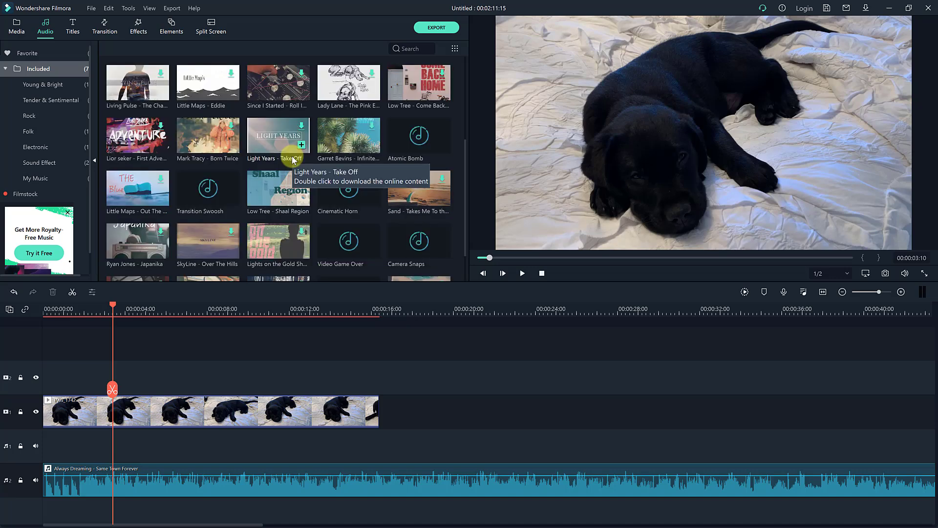
{"action": "scroll", "coordinate": [294, 157], "scroll_direction": "down", "scroll_amount": 1}
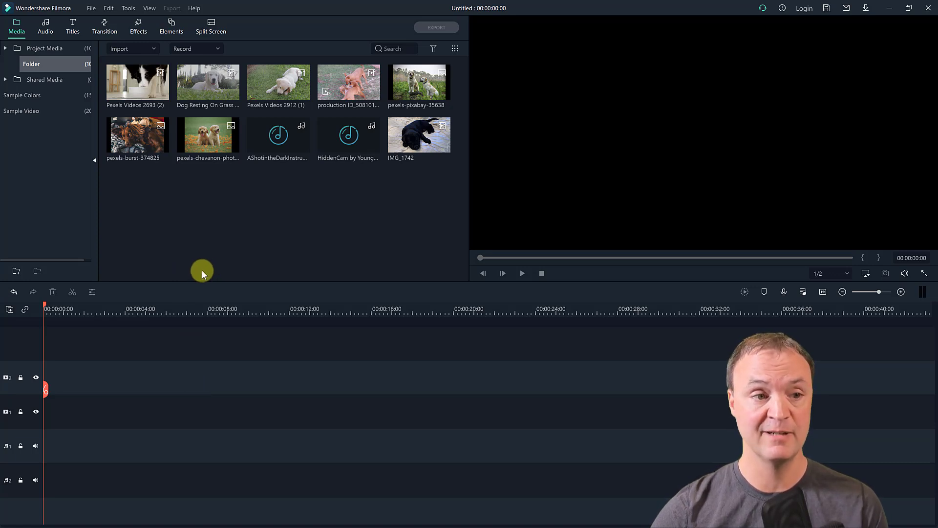
Place Pexels Videos 2693 (2) and Dog Resting On Grass on the first video track, trimmed to end at 00:00:02:17 and 00:00:05:02.
{"action": "left_click_drag", "start_coordinate": [125, 88], "coordinate": [41, 414]}
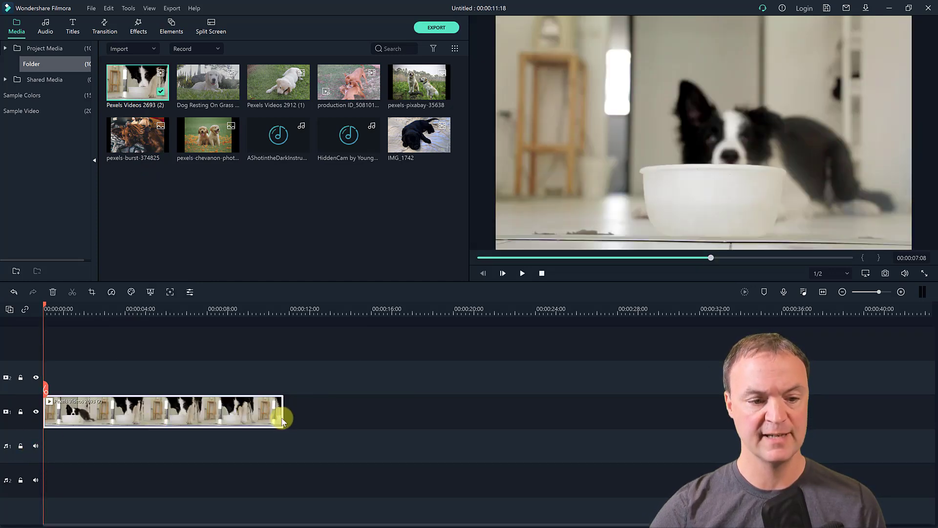
{"action": "left_click_drag", "start_coordinate": [283, 420], "coordinate": [97, 414]}
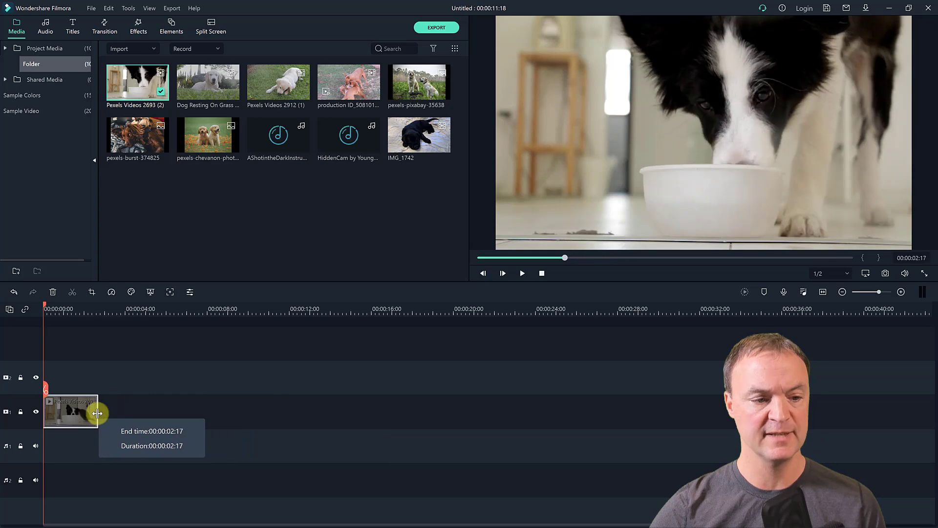
{"action": "left_click_drag", "start_coordinate": [201, 96], "coordinate": [103, 423]}
{"action": "left_click_drag", "start_coordinate": [399, 415], "coordinate": [146, 414]}
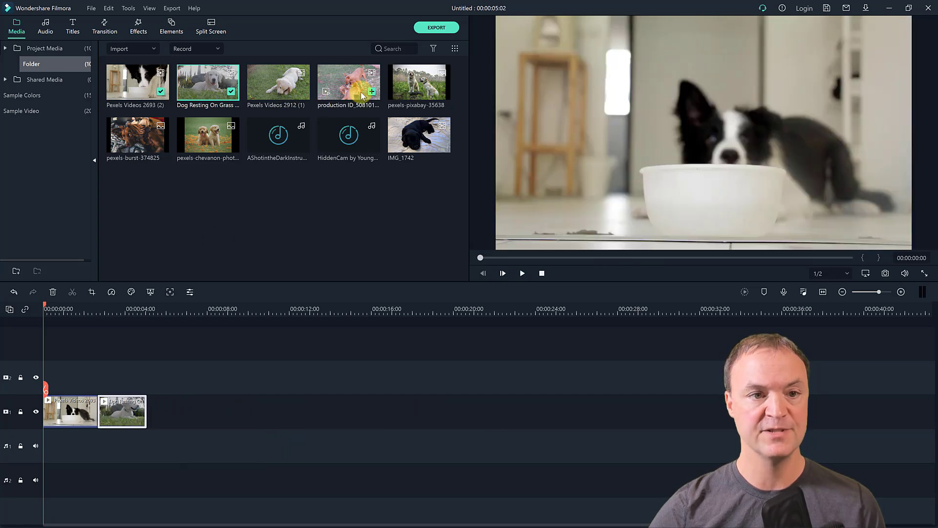
Add the photo pexels-pixabay-35638 after the second clip, crop it to fit the frame and trim its end to 00:00:07:15.
{"action": "left_click_drag", "start_coordinate": [412, 90], "coordinate": [155, 419]}
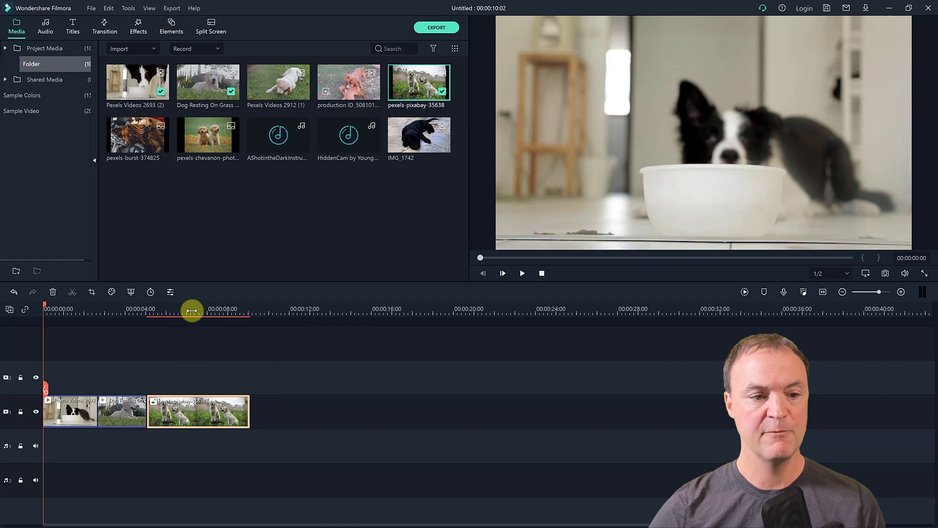
{"action": "left_click", "coordinate": [191, 310]}
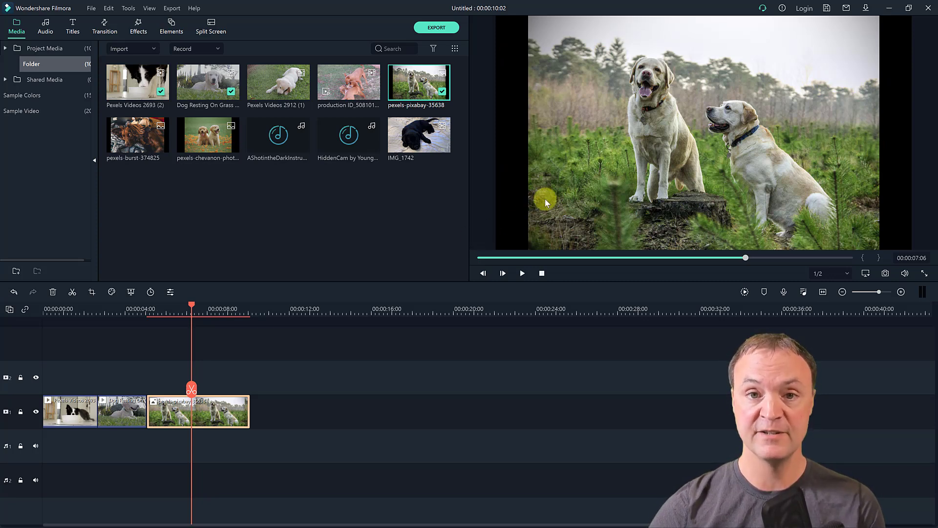
{"action": "right_click", "coordinate": [180, 419]}
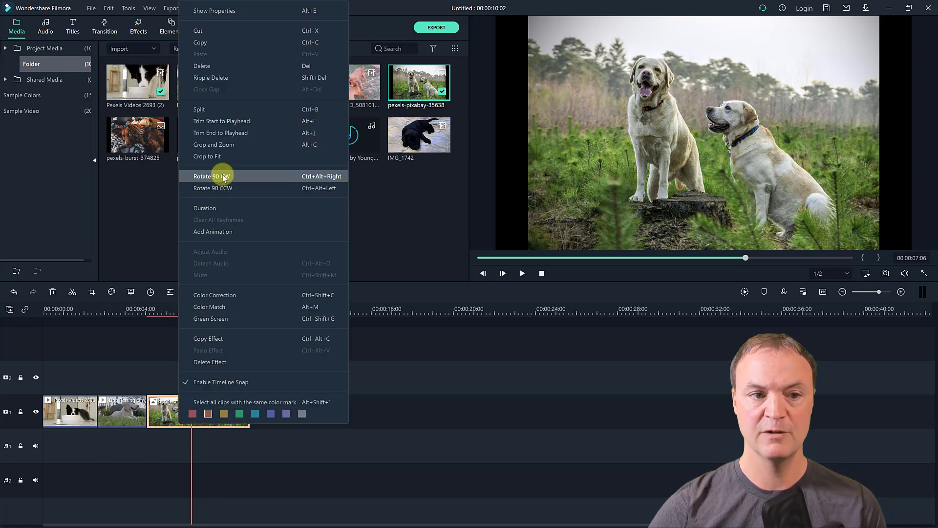
{"action": "left_click", "coordinate": [219, 163]}
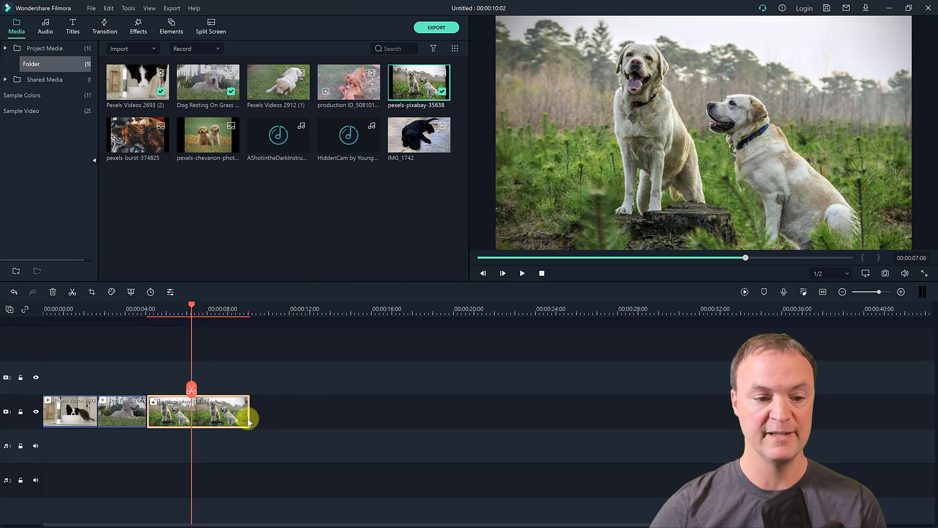
{"action": "left_click_drag", "start_coordinate": [247, 419], "coordinate": [197, 419]}
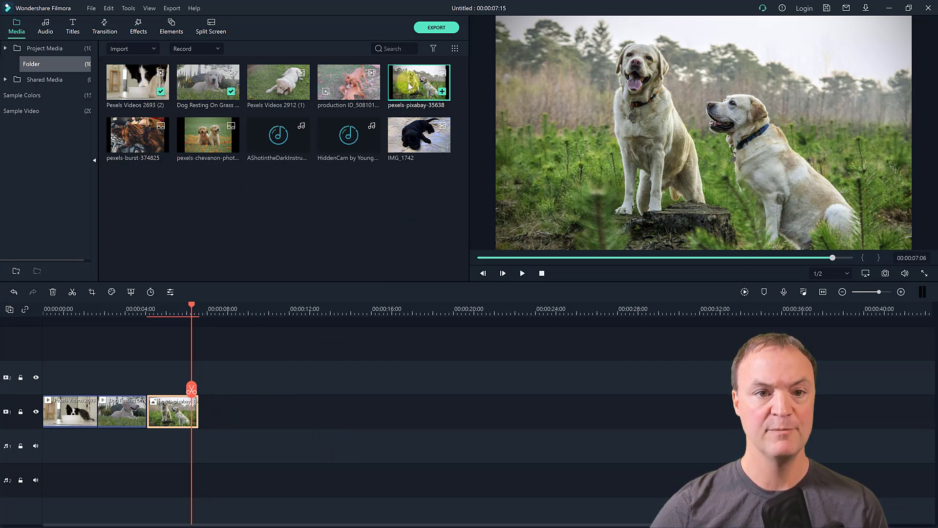
Add the production ID_508101 video after the photo and trim its end to 00:00:10:18.
{"action": "left_click_drag", "start_coordinate": [349, 82], "coordinate": [205, 437]}
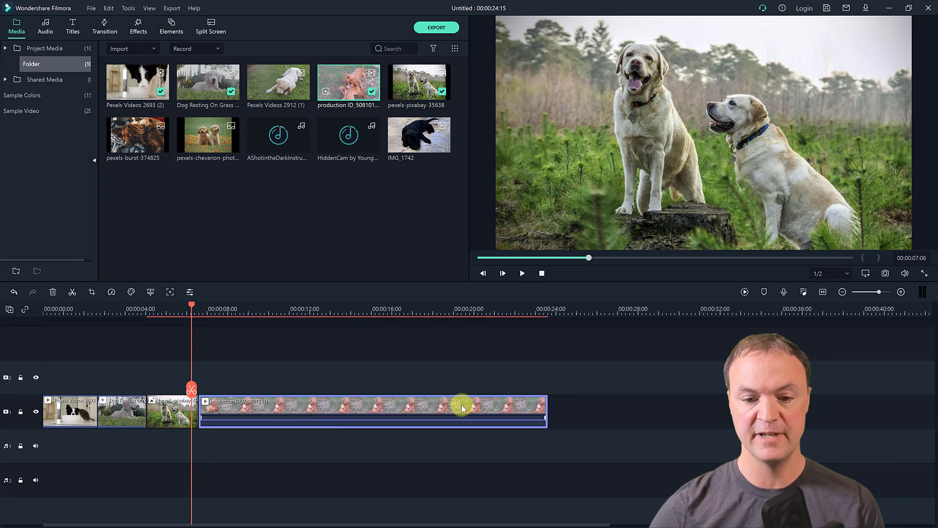
{"action": "left_click_drag", "start_coordinate": [547, 407], "coordinate": [268, 399]}
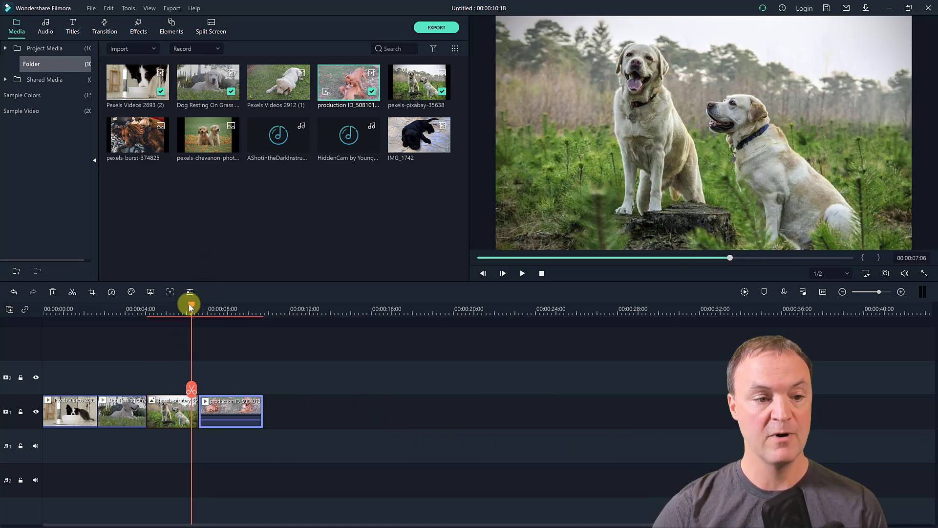
Add the Dissolve transition between the first two clips and preview it from 00:00:01:10.
{"action": "left_click_drag", "start_coordinate": [175, 307], "coordinate": [67, 317]}
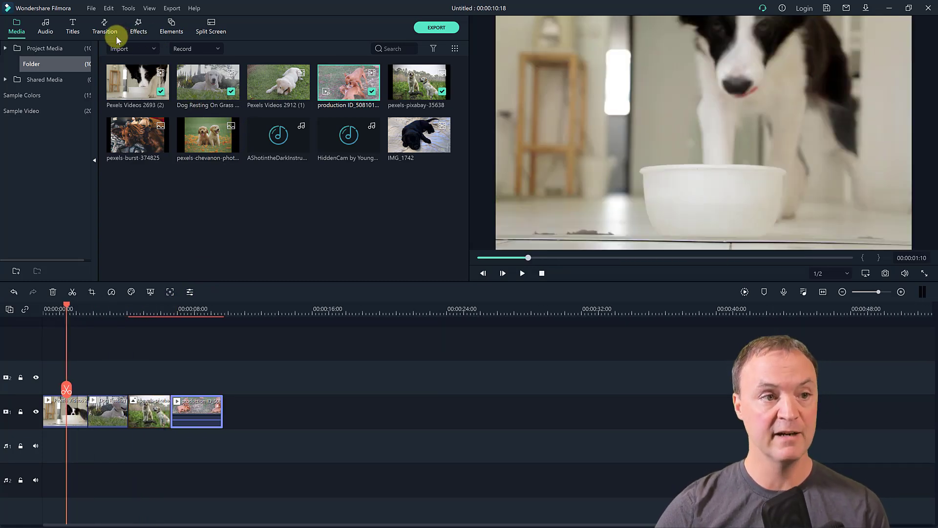
{"action": "left_click", "coordinate": [103, 26]}
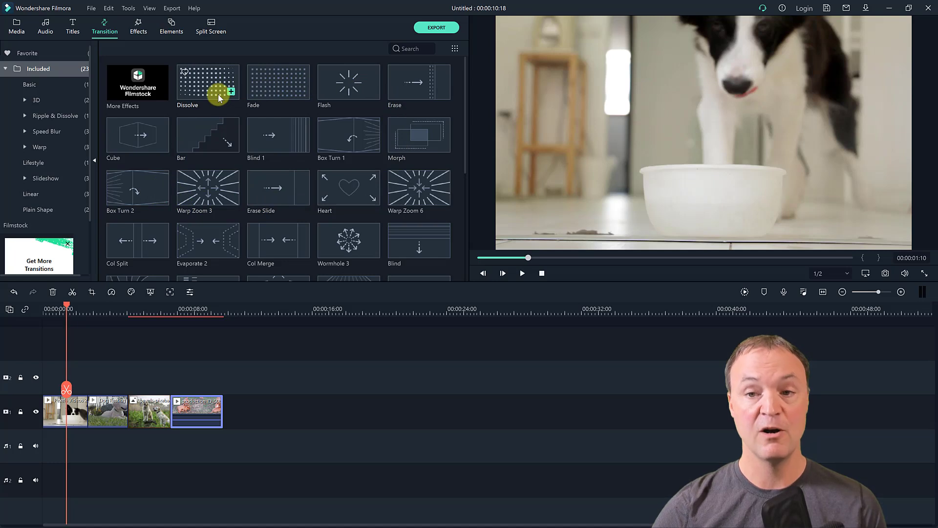
{"action": "left_click_drag", "start_coordinate": [210, 84], "coordinate": [80, 421]}
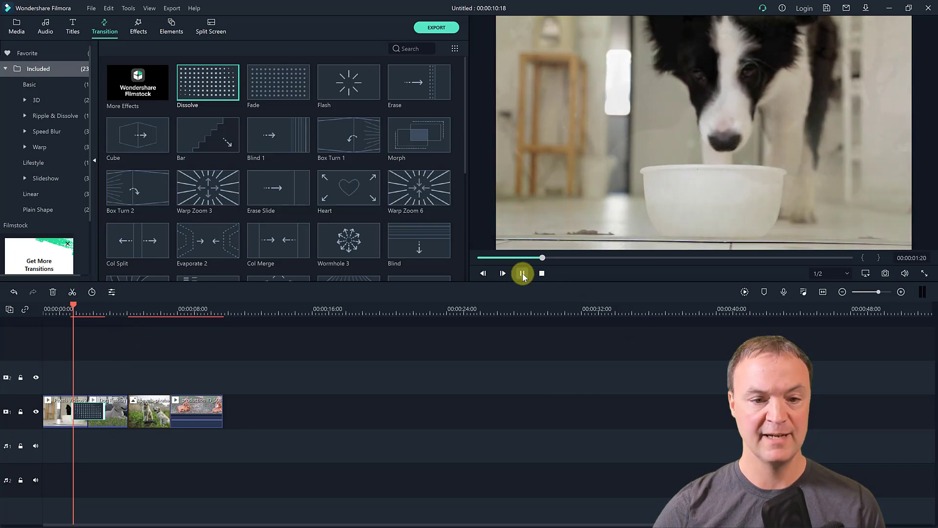
{"action": "left_click", "coordinate": [522, 275]}
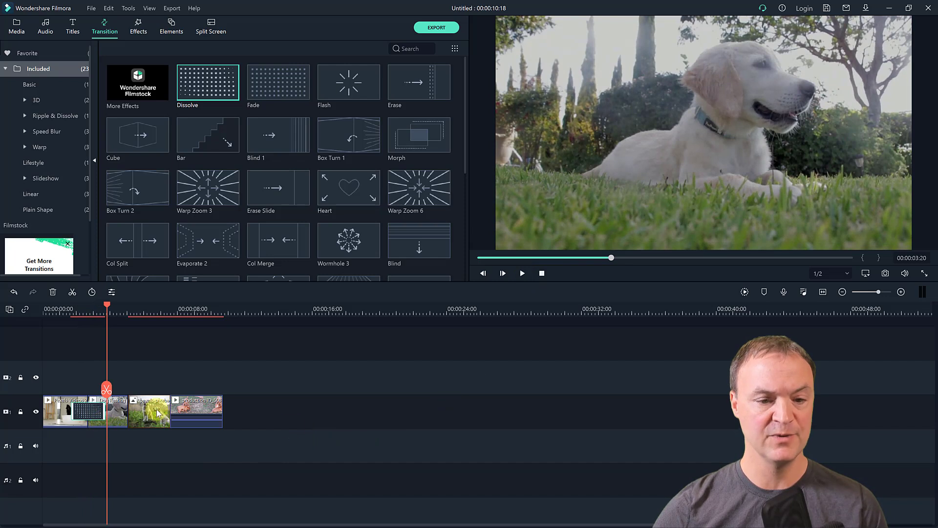
Add the Warp Zoom 3 transition between the resting dog clip and the photo, and preview it.
{"action": "left_click", "coordinate": [882, 292]}
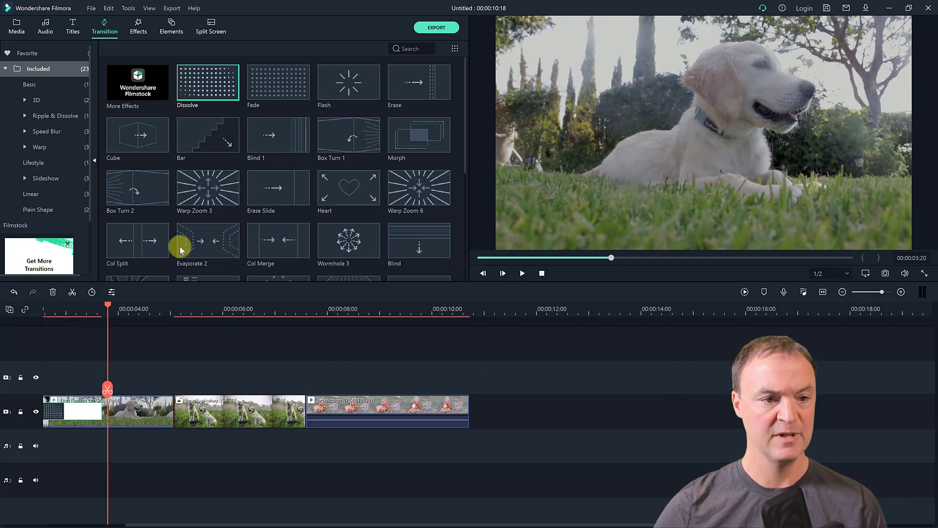
{"action": "left_click_drag", "start_coordinate": [201, 196], "coordinate": [156, 414]}
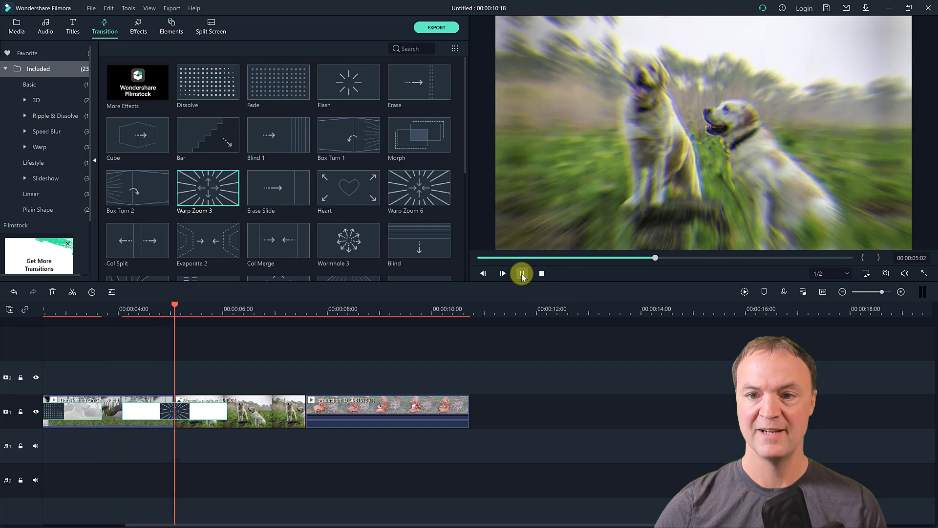
{"action": "left_click", "coordinate": [521, 274]}
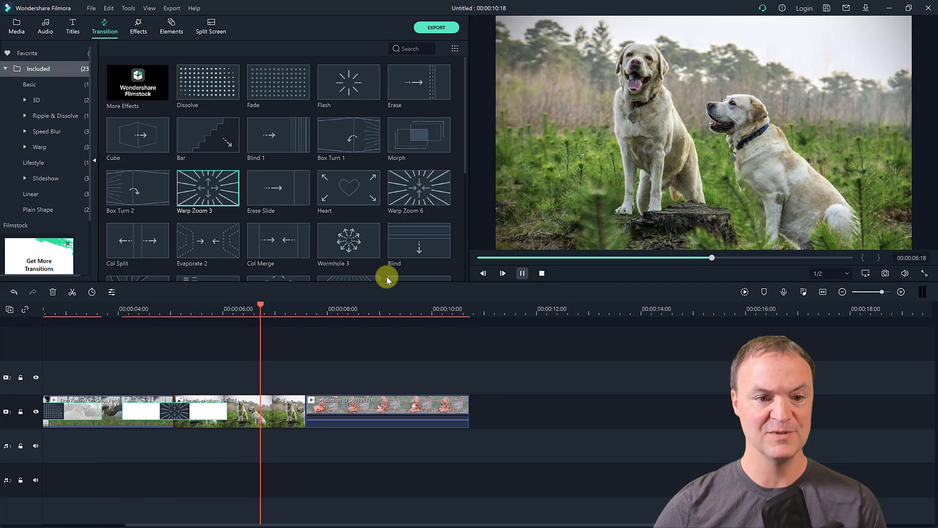
Add and preview the Wormhole 3 transition between the photo and the last clip, and review its duration and mode settings.
{"action": "left_click_drag", "start_coordinate": [343, 242], "coordinate": [302, 406]}
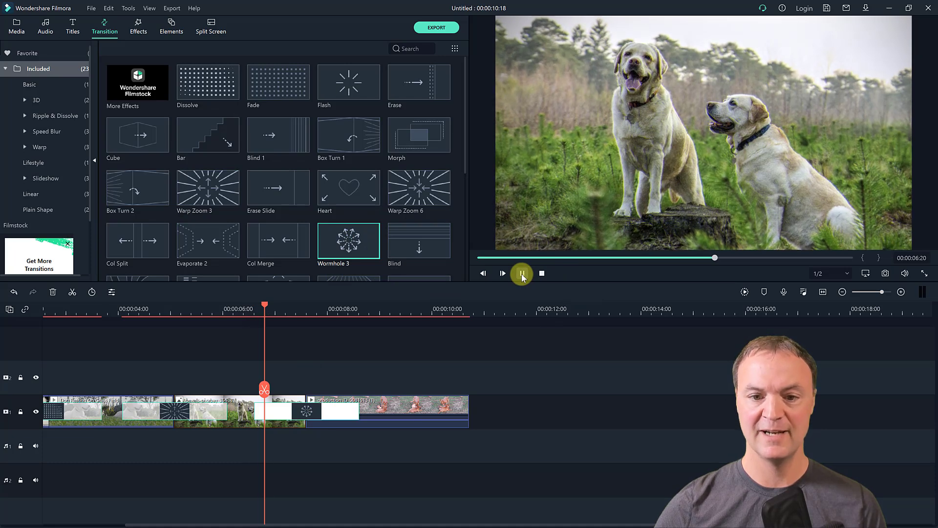
{"action": "key", "text": "space"}
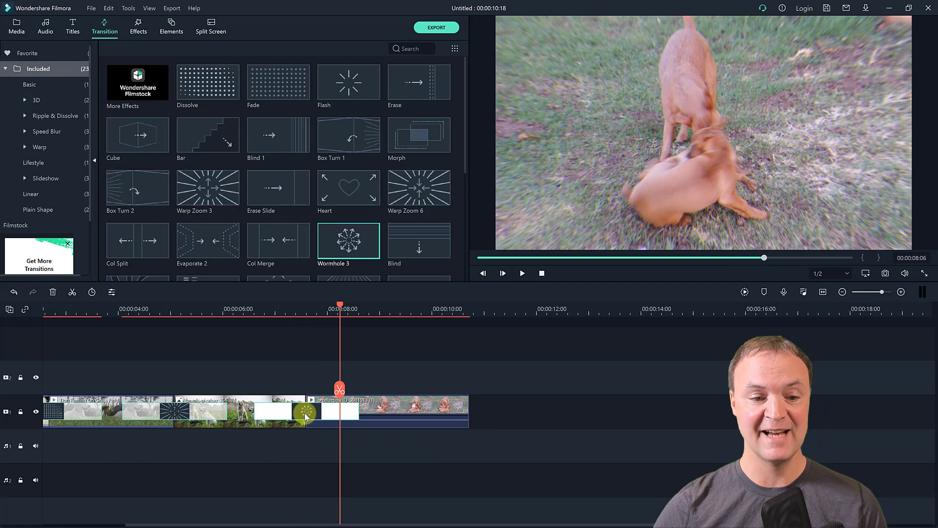
{"action": "double_click", "coordinate": [304, 413]}
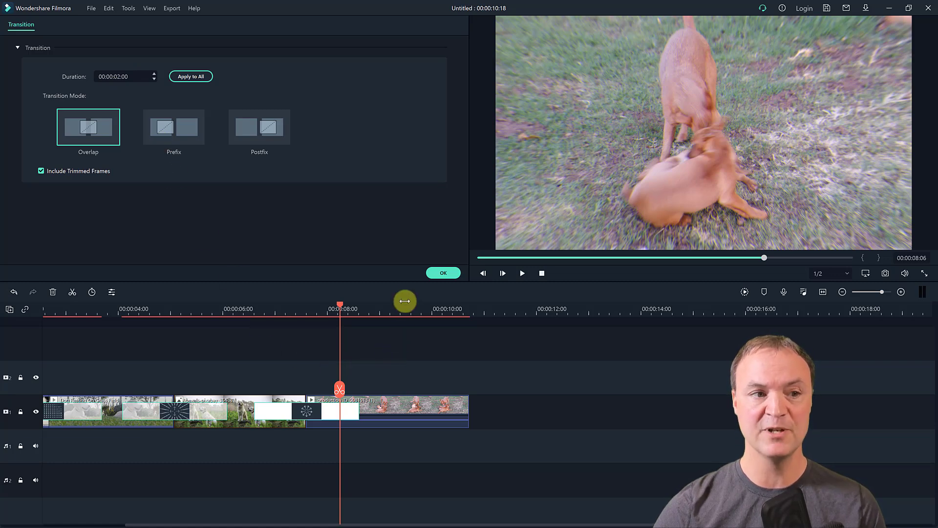
{"action": "left_click", "coordinate": [445, 272]}
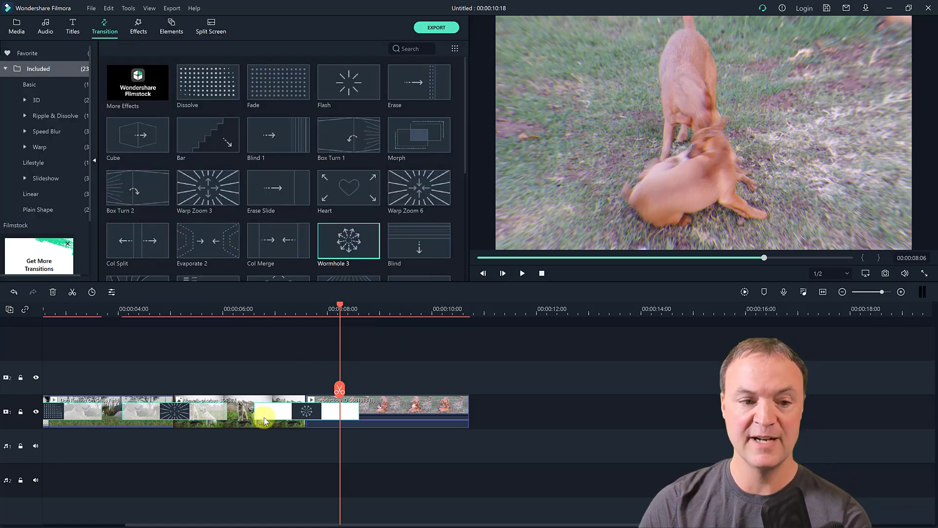
Delete the Wormhole 3 and Warp Zoom 3 transitions from the timeline.
{"action": "key", "text": "Delete"}
{"action": "left_click", "coordinate": [178, 410]}
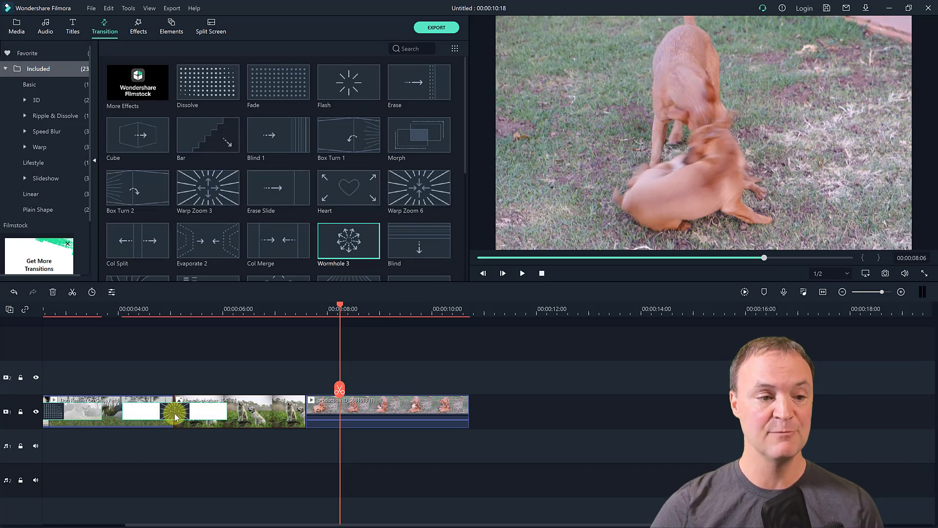
{"action": "left_click", "coordinate": [53, 291]}
{"action": "left_click", "coordinate": [52, 291]}
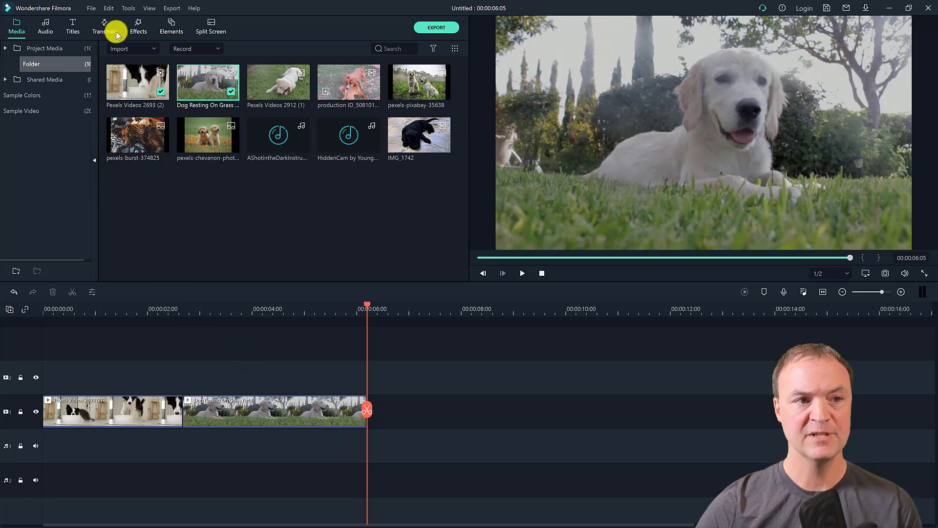
Add Title 18 to the second video track starting at about 2.9 seconds, and preview its frame near 4 seconds.
{"action": "left_click", "coordinate": [73, 29]}
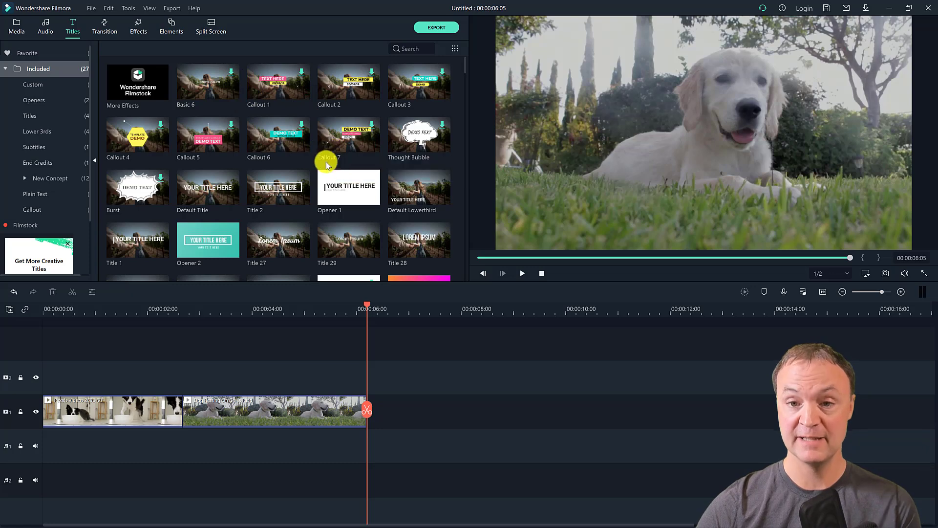
{"action": "scroll", "coordinate": [328, 169], "scroll_direction": "down", "scroll_amount": 5}
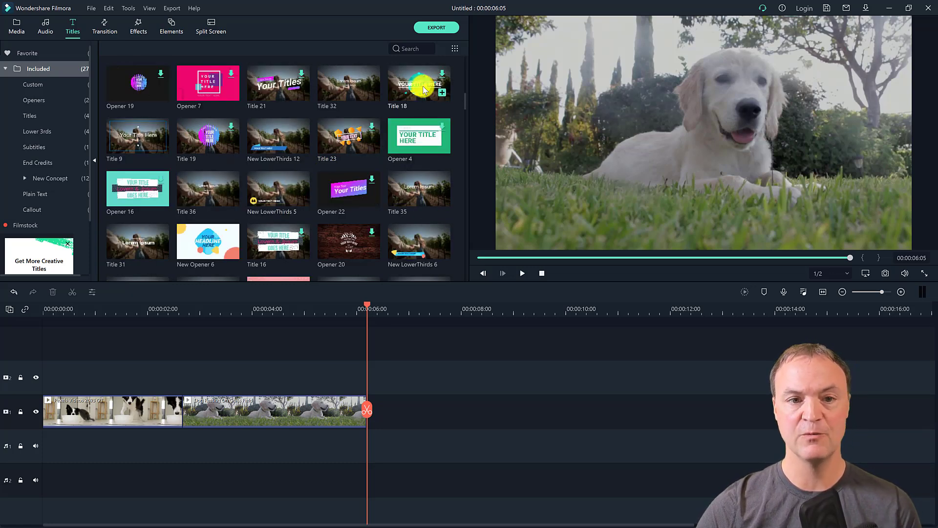
{"action": "left_click_drag", "start_coordinate": [418, 83], "coordinate": [191, 380]}
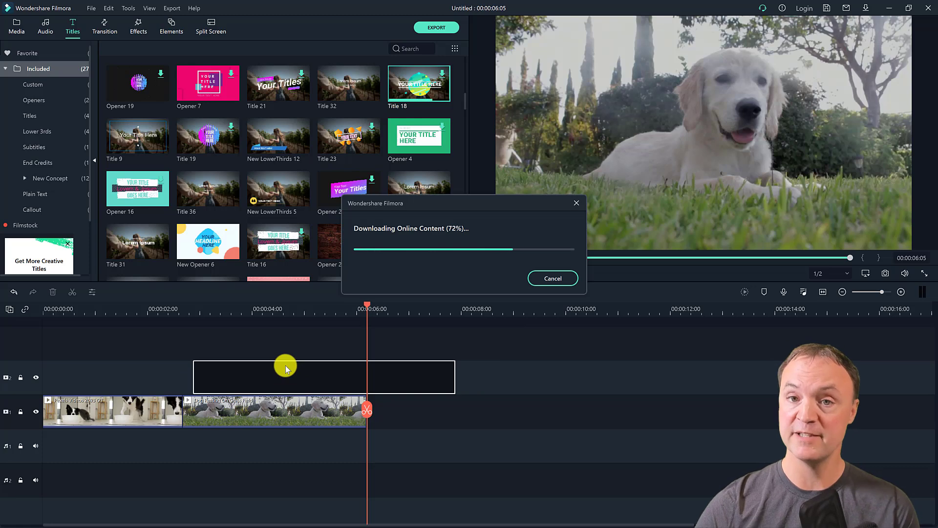
{"action": "left_click", "coordinate": [401, 73]}
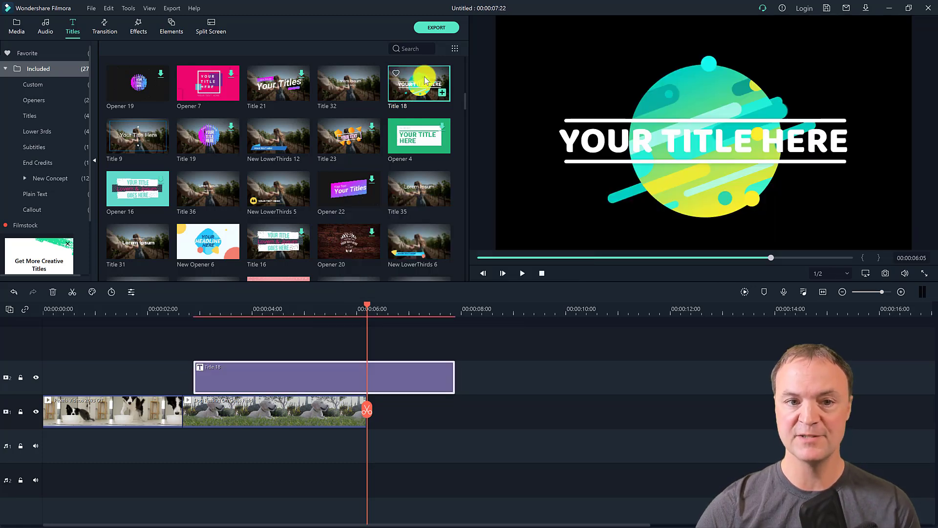
{"action": "left_click_drag", "start_coordinate": [368, 306], "coordinate": [272, 317]}
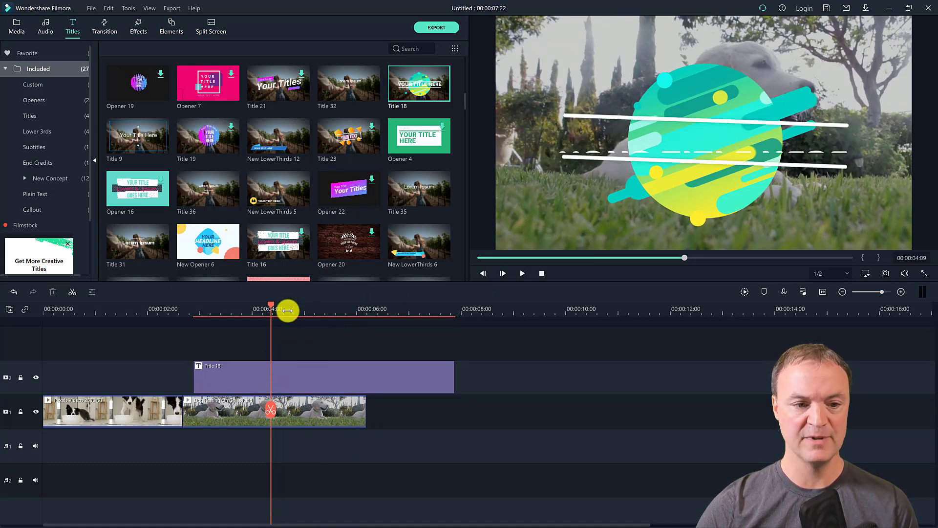
{"action": "left_click", "coordinate": [269, 307]}
Move Title 18 to the start of the timeline and play it back over the dog clips from 00:00:00:23.
{"action": "left_click_drag", "start_coordinate": [237, 374], "coordinate": [87, 381]}
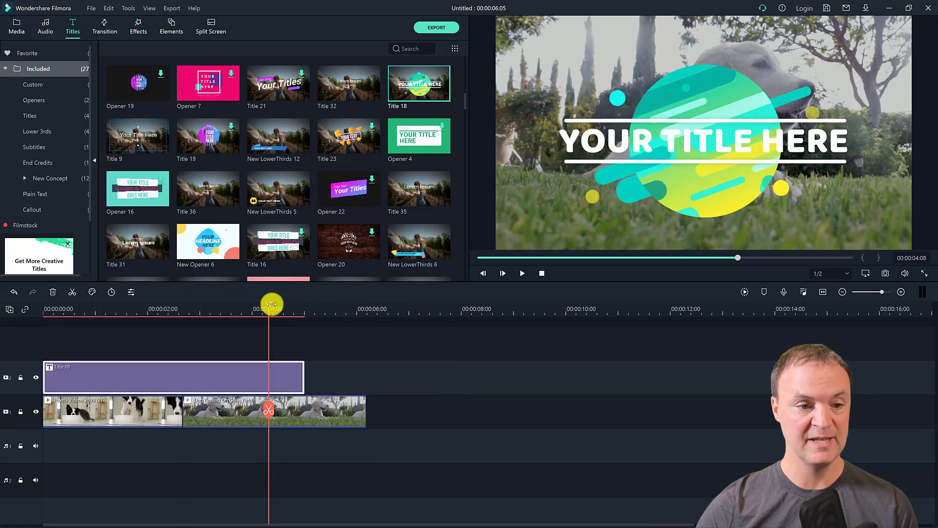
{"action": "left_click_drag", "start_coordinate": [267, 305], "coordinate": [91, 314]}
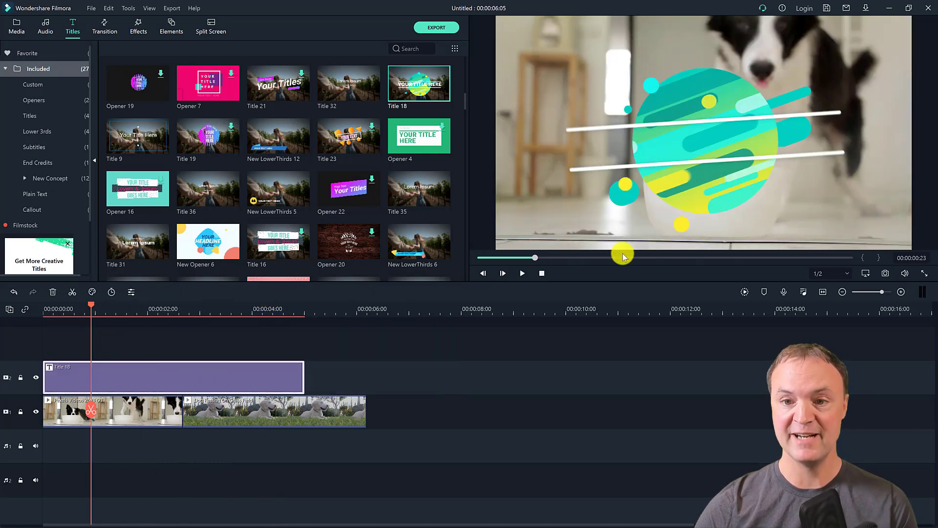
{"action": "left_click", "coordinate": [524, 274]}
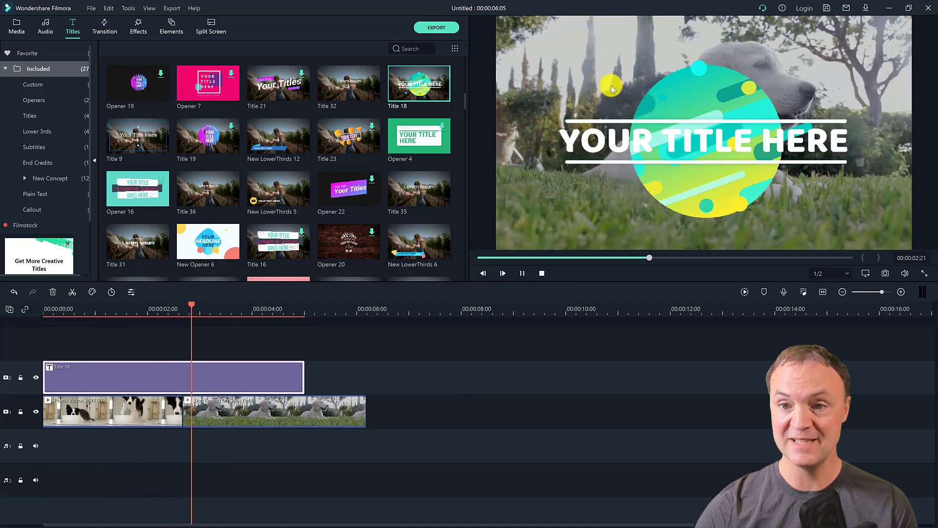
{"action": "left_click", "coordinate": [522, 275]}
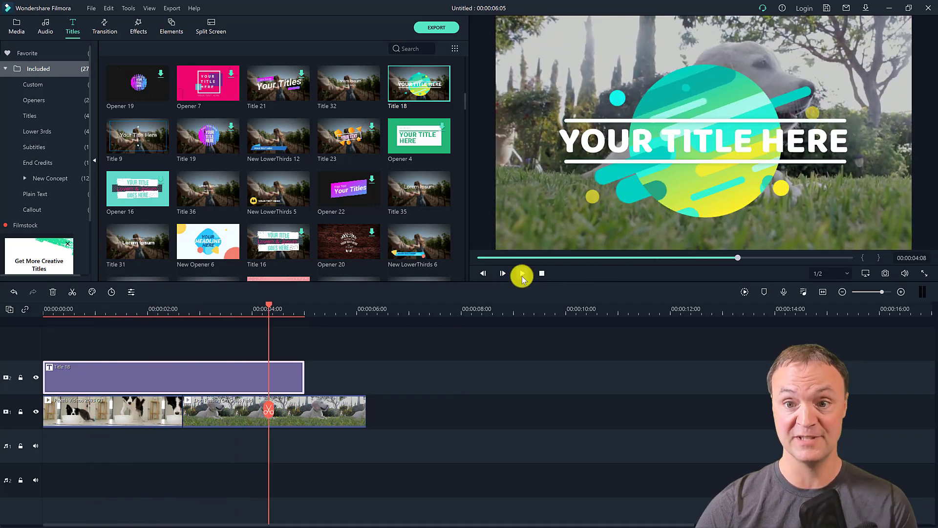
Replace the placeholder text of Title 18 with "All About Dogs".
{"action": "double_click", "coordinate": [154, 374]}
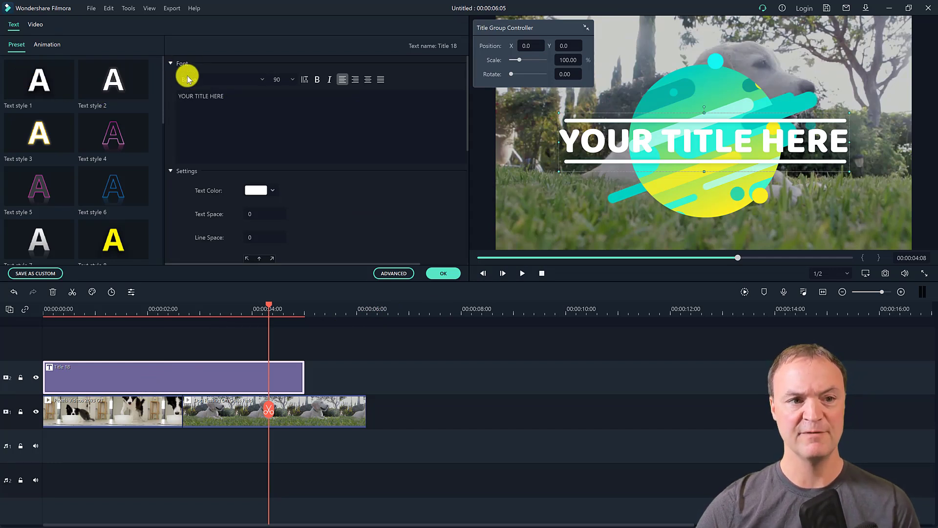
{"action": "left_click_drag", "start_coordinate": [230, 100], "coordinate": [142, 95]}
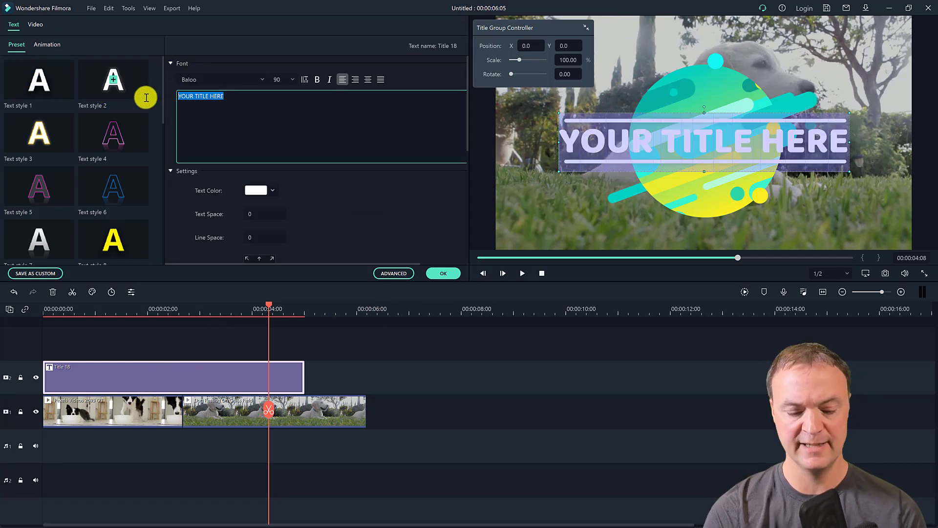
{"action": "type", "text": "All A"}
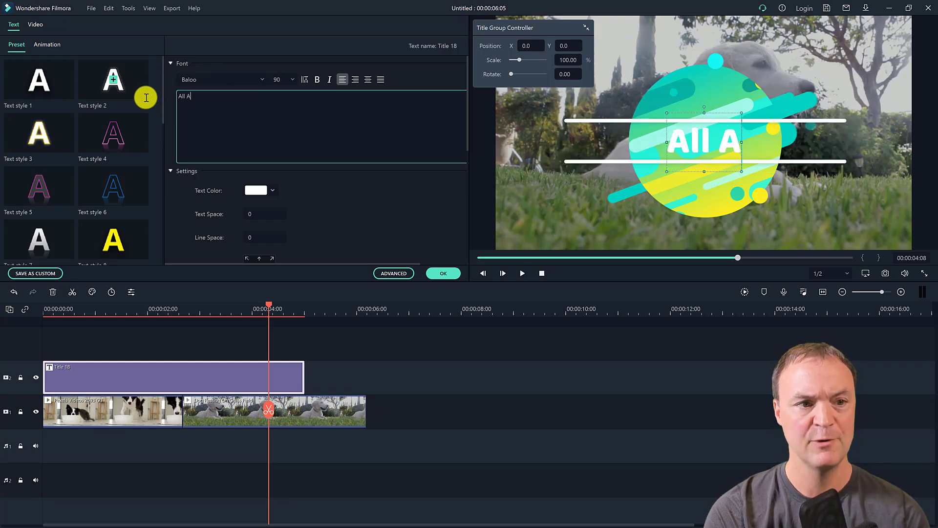
{"action": "type", "text": "bout Dogs"}
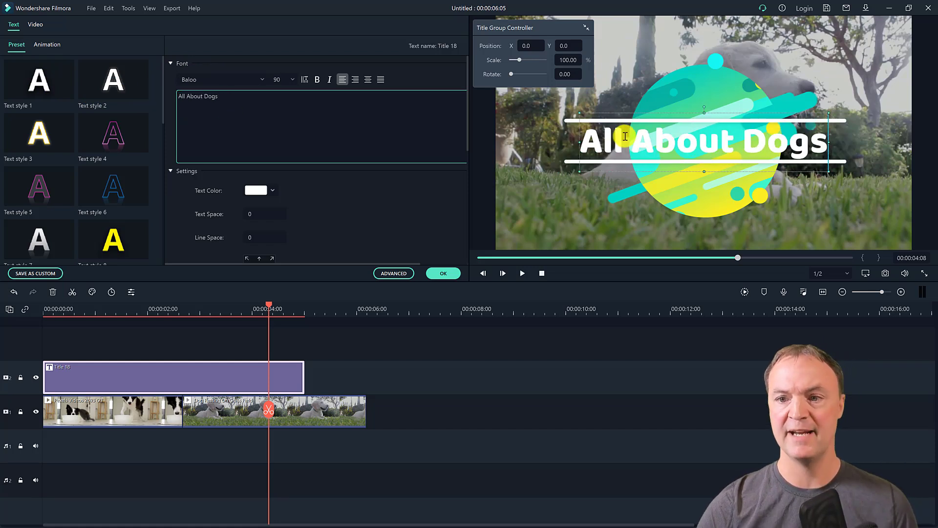
Set the "All About Dogs" text to a Condensed ExtraBold Italic font in purple, view the text animation presets, and apply the title edits.
{"action": "left_click", "coordinate": [263, 80]}
{"action": "scroll", "coordinate": [227, 224], "scroll_direction": "down", "scroll_amount": 2}
{"action": "left_click", "coordinate": [237, 237]}
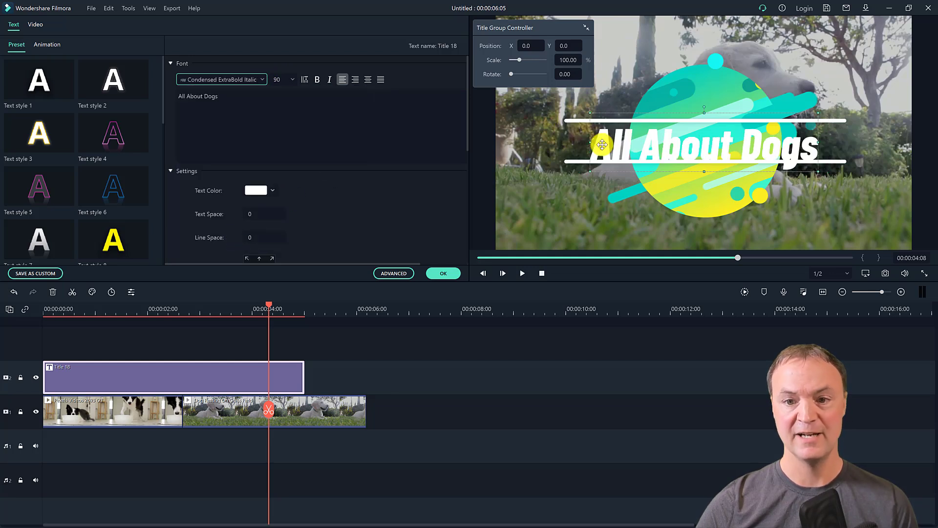
{"action": "left_click", "coordinate": [274, 191]}
{"action": "left_click", "coordinate": [270, 192]}
{"action": "left_click", "coordinate": [273, 192]}
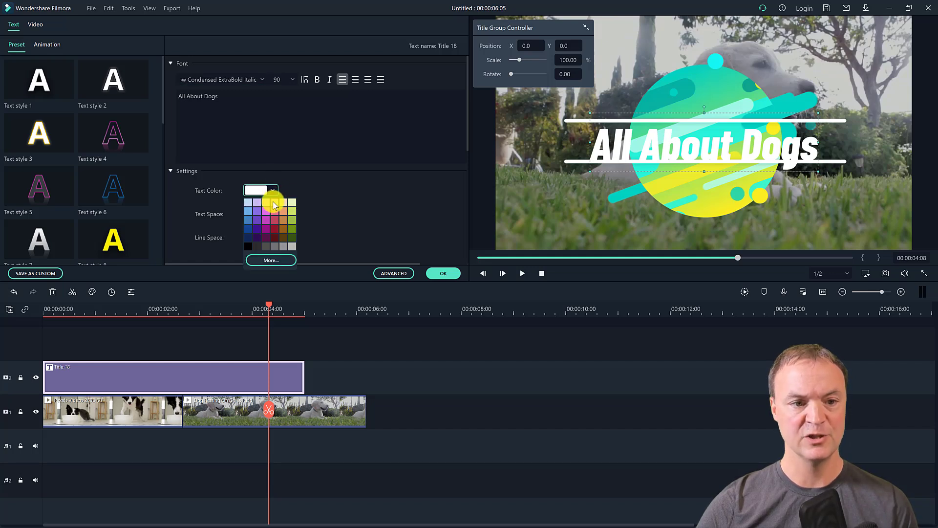
{"action": "left_click", "coordinate": [256, 220]}
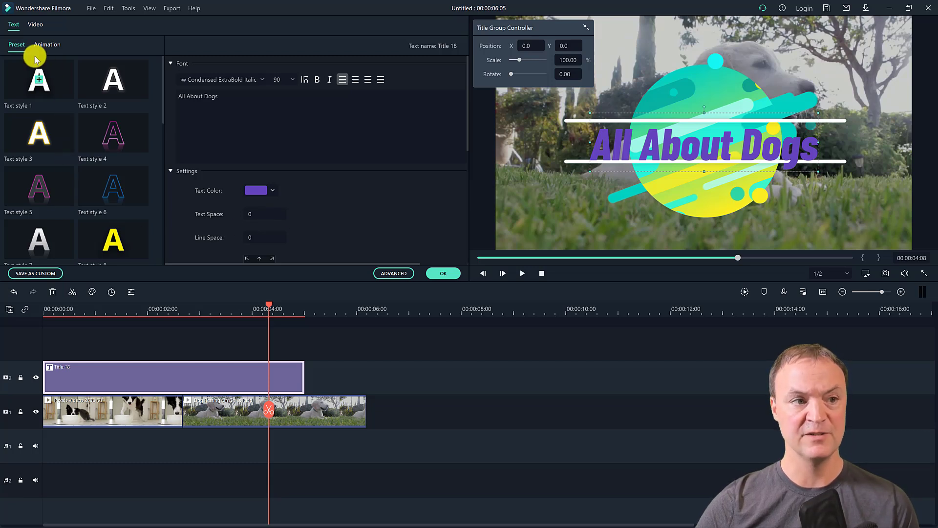
{"action": "left_click", "coordinate": [47, 45]}
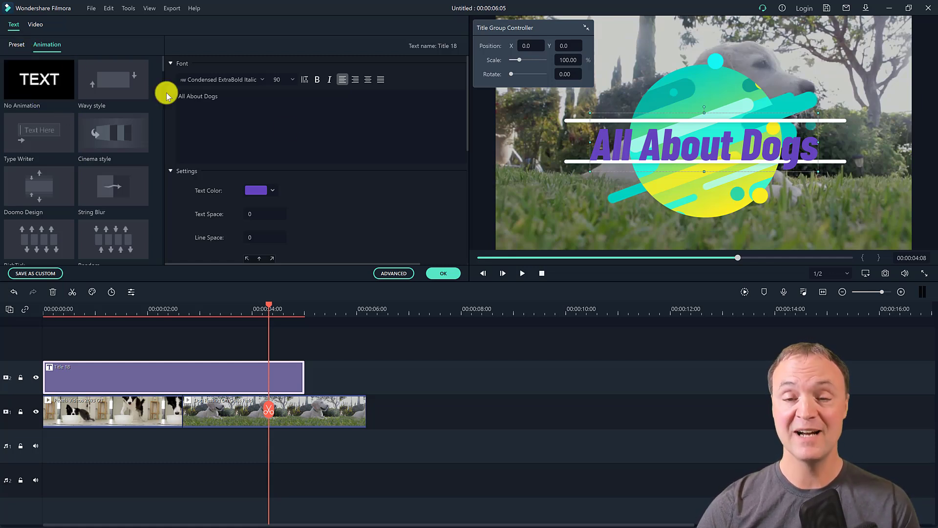
{"action": "left_click", "coordinate": [443, 273]}
{"action": "mouse_move", "coordinate": [198, 373]}
{"action": "left_mouse_down"}
{"action": "mouse_move", "coordinate": [330, 379]}
{"action": "mouse_move", "coordinate": [182, 376]}
{"action": "left_mouse_up"}
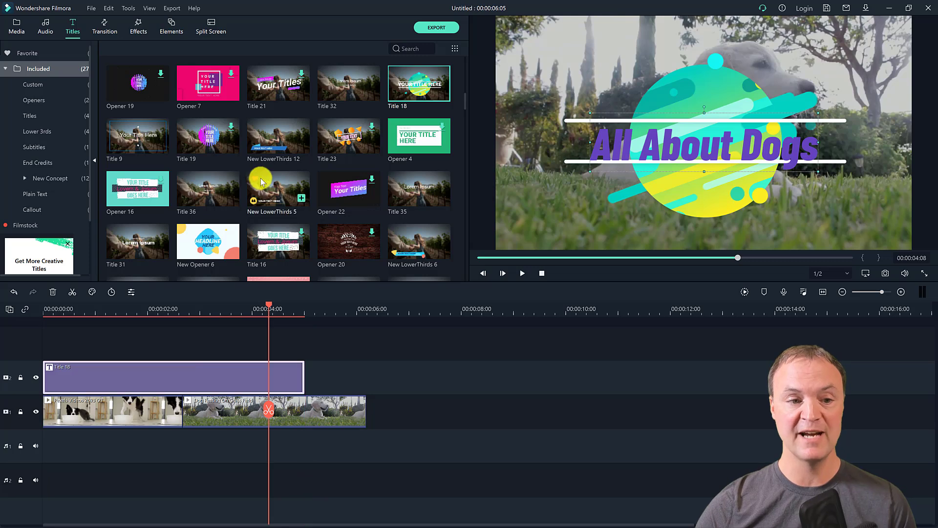
Insert New Opener 6 at the start of the second video track, ahead of Title 18 and the dog clips.
{"action": "scroll", "coordinate": [260, 178], "scroll_direction": "down", "scroll_amount": 3}
{"action": "scroll", "coordinate": [266, 200], "scroll_direction": "up", "scroll_amount": 3}
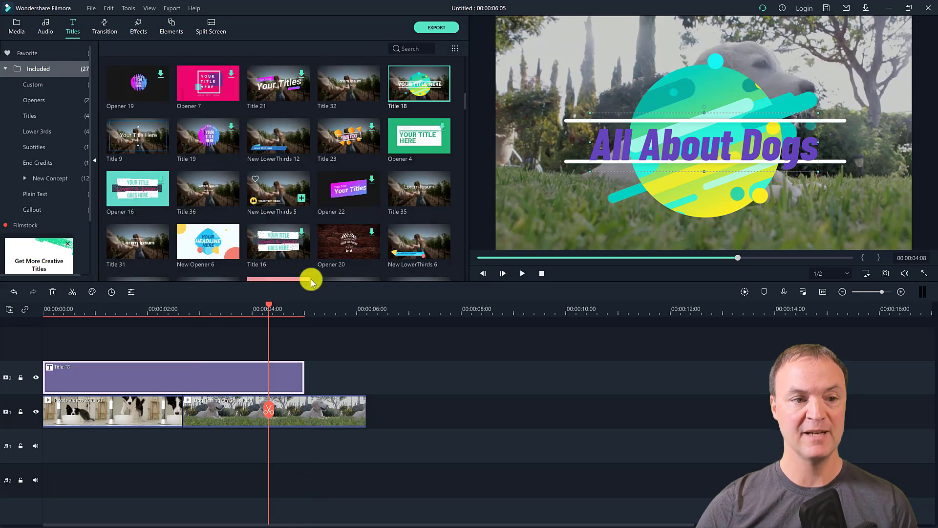
{"action": "left_click_drag", "start_coordinate": [421, 443], "coordinate": [394, 391]}
{"action": "left_click_drag", "start_coordinate": [51, 449], "coordinate": [45, 379]}
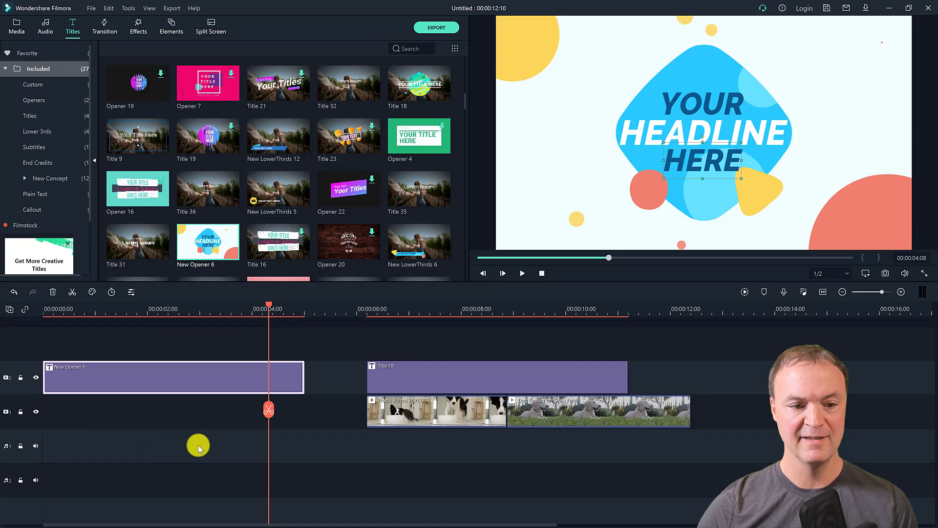
Move the two dog clips to start at 5 seconds, where the opener ends, and Title 18 to start at about 7 seconds.
{"action": "left_click_drag", "start_coordinate": [373, 337], "coordinate": [383, 442]}
{"action": "left_click_drag", "start_coordinate": [423, 377], "coordinate": [362, 381]}
{"action": "left_click_drag", "start_coordinate": [607, 424], "coordinate": [489, 414]}
{"action": "left_click_drag", "start_coordinate": [405, 373], "coordinate": [455, 383]}
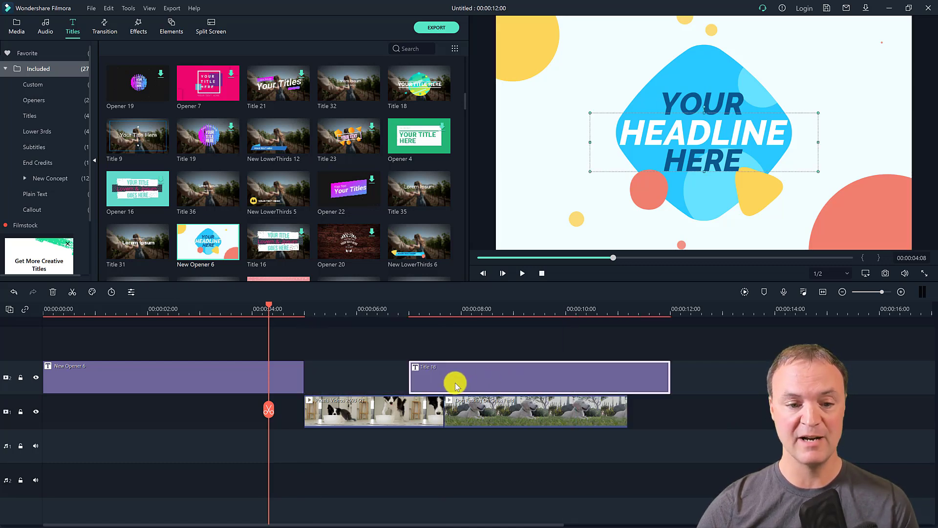
Enlarge the "HERE" text of New Opener 6 slightly through its scale setting and apply the change.
{"action": "double_click", "coordinate": [227, 373]}
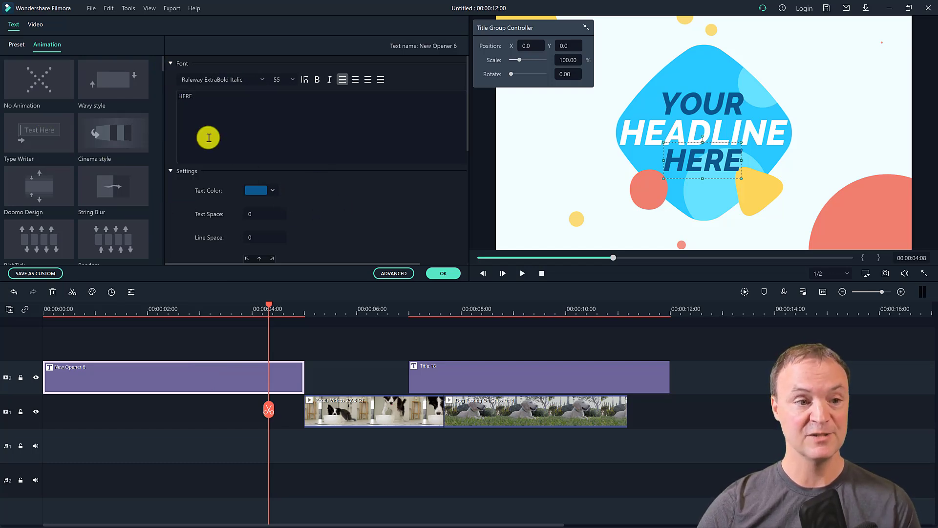
{"action": "scroll", "coordinate": [225, 151], "scroll_direction": "down", "scroll_amount": 7}
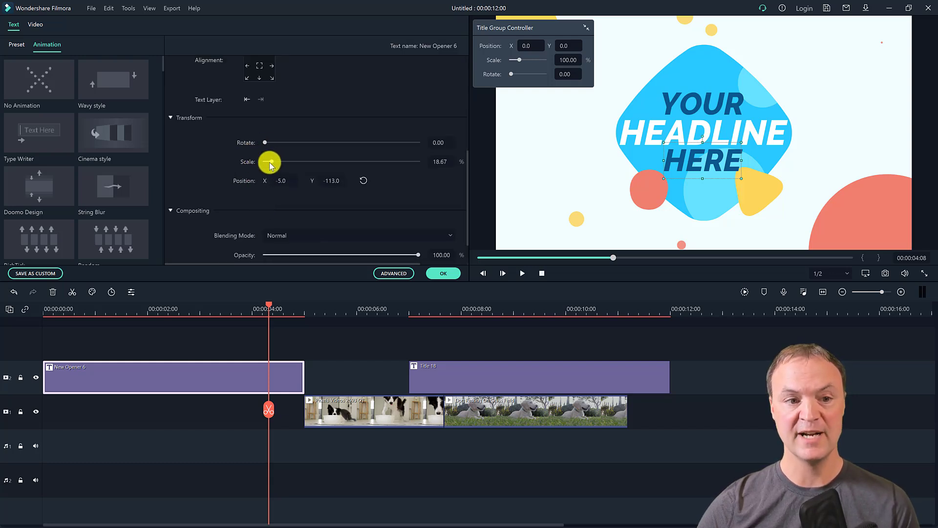
{"action": "mouse_move", "coordinate": [272, 162]}
{"action": "left_mouse_down"}
{"action": "mouse_move", "coordinate": [292, 161]}
{"action": "mouse_move", "coordinate": [272, 162]}
{"action": "left_mouse_up"}
{"action": "scroll", "coordinate": [210, 204], "scroll_direction": "down", "scroll_amount": 2}
{"action": "scroll", "coordinate": [235, 198], "scroll_direction": "up", "scroll_amount": 5}
{"action": "scroll", "coordinate": [249, 191], "scroll_direction": "up", "scroll_amount": 2}
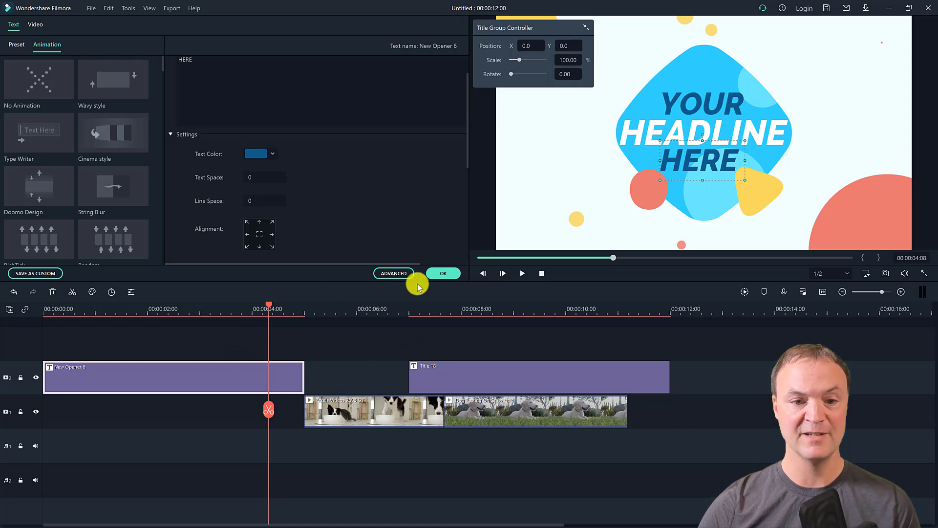
{"action": "left_click", "coordinate": [441, 273]}
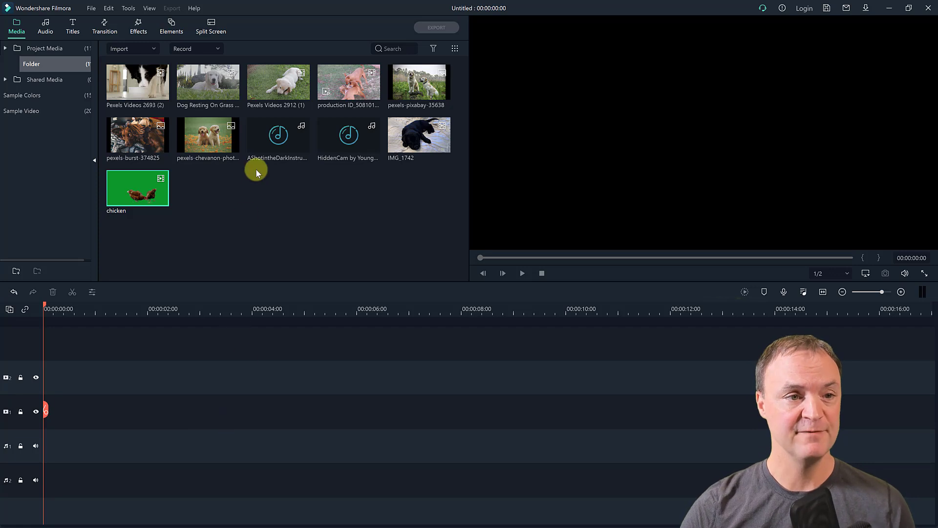
Place the Dog Resting On Grass clip on the first video track and the production ID clip on the second, both starting at zero.
{"action": "left_click_drag", "start_coordinate": [204, 87], "coordinate": [47, 414]}
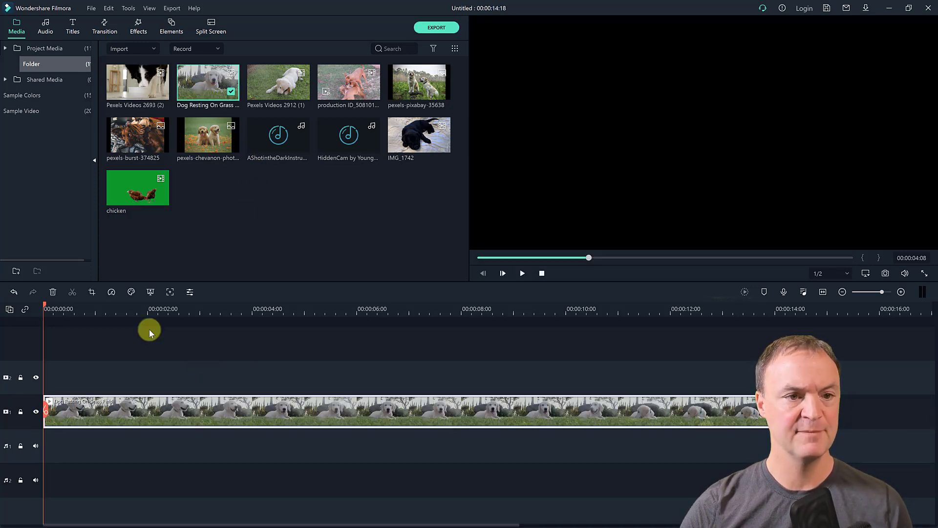
{"action": "left_click_drag", "start_coordinate": [335, 86], "coordinate": [51, 378]}
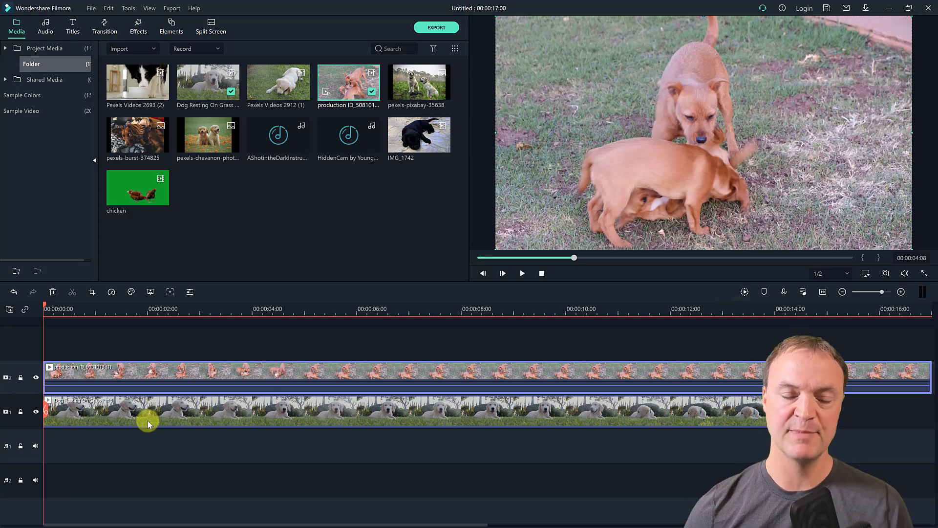
{"action": "double_click", "coordinate": [125, 372]}
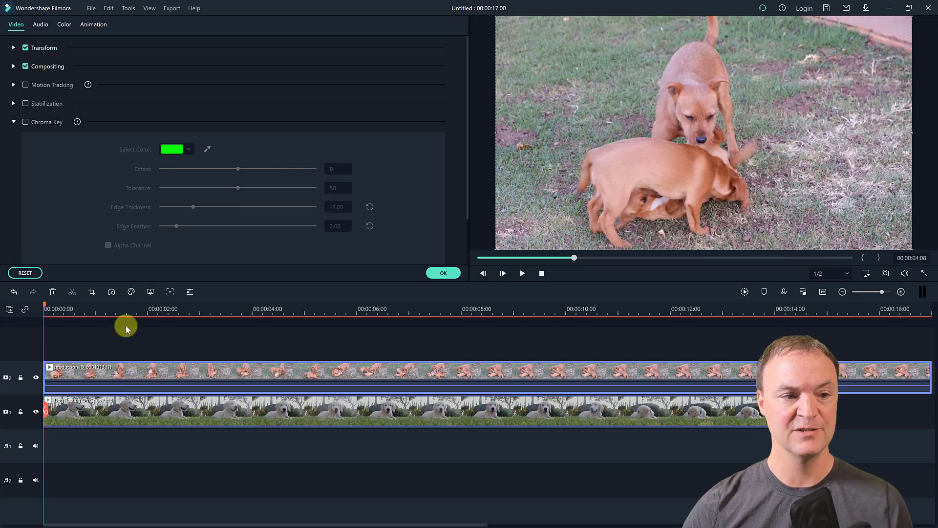
{"action": "left_click", "coordinate": [443, 273]}
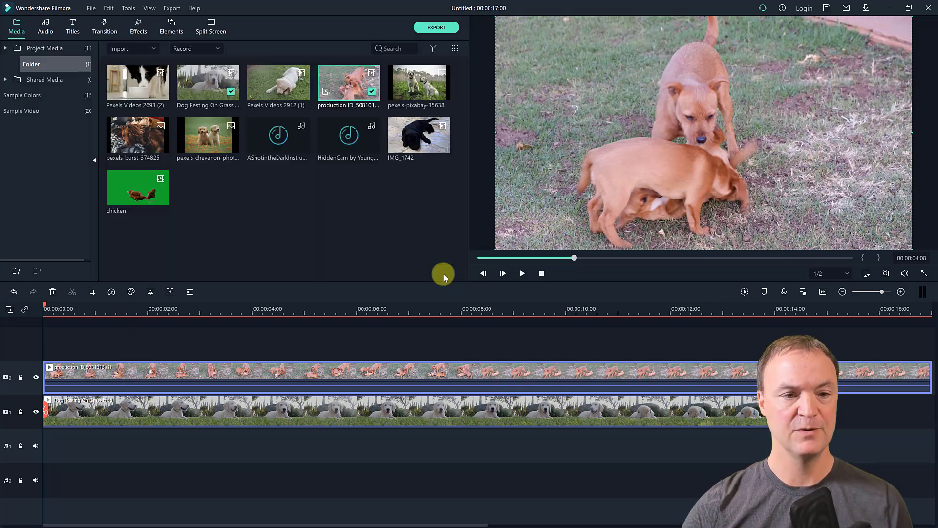
Turn the production ID clip into a picture-in-picture overlay scaled to 25.48% at position X -568, Y 306.
{"action": "double_click", "coordinate": [84, 374]}
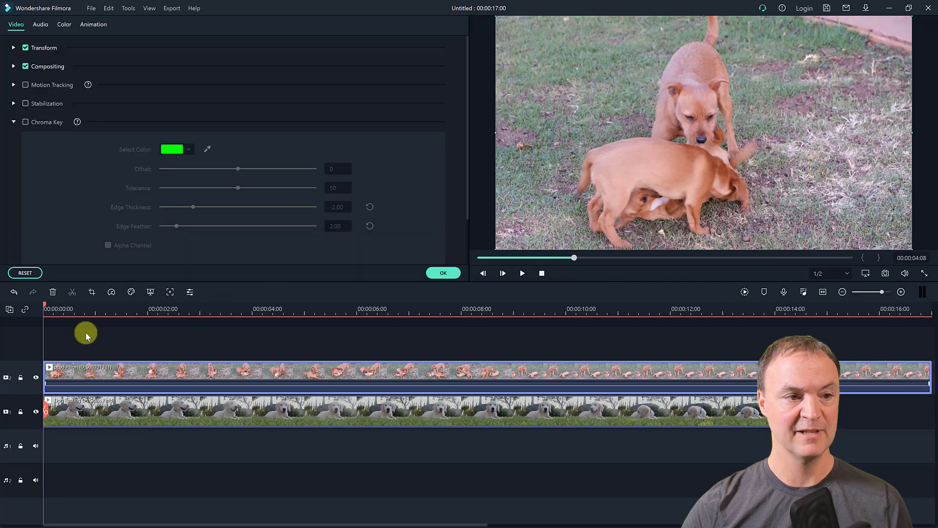
{"action": "left_click", "coordinate": [13, 48]}
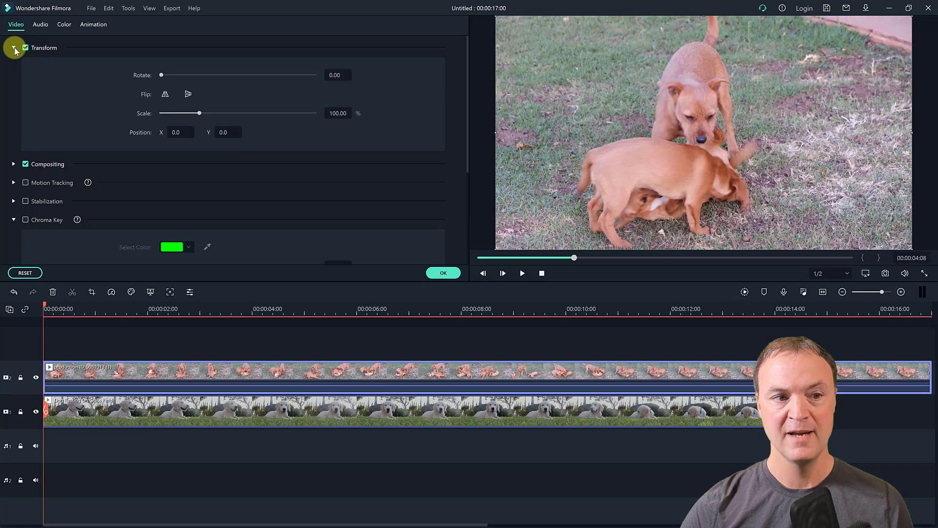
{"action": "left_click_drag", "start_coordinate": [200, 113], "coordinate": [171, 114]}
{"action": "left_click_drag", "start_coordinate": [645, 123], "coordinate": [547, 53]}
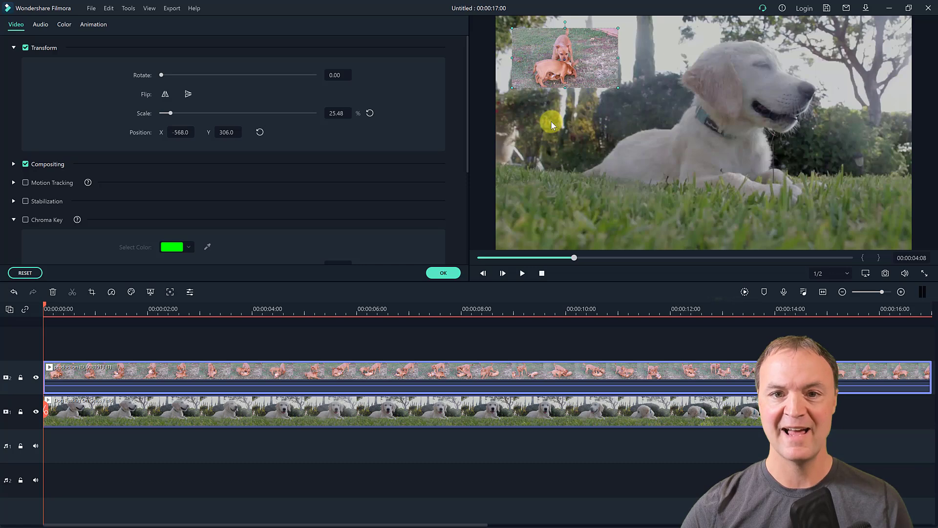
{"action": "left_click", "coordinate": [443, 273]}
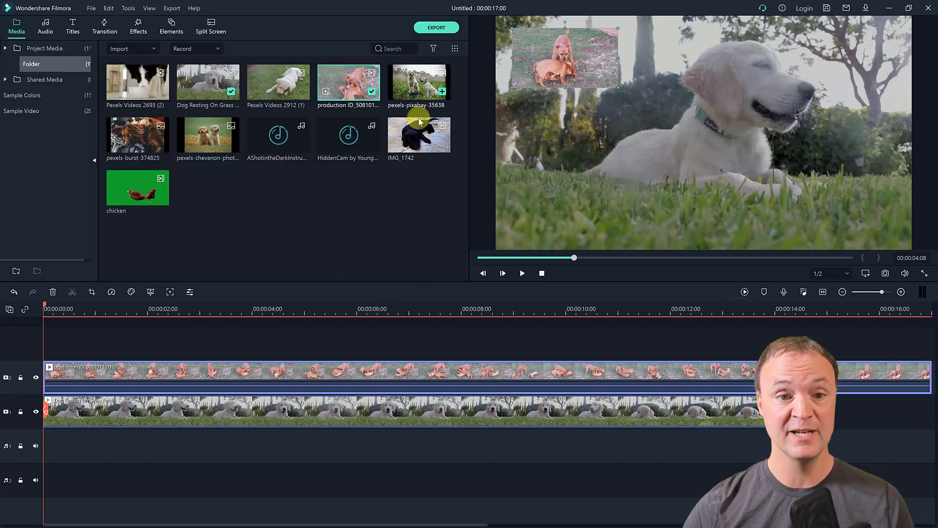
Add IMG_1742 at the start of a third video track, scale it to 33.12% at position X -503, Y -180, and preview the overlays.
{"action": "left_click_drag", "start_coordinate": [397, 152], "coordinate": [48, 333]}
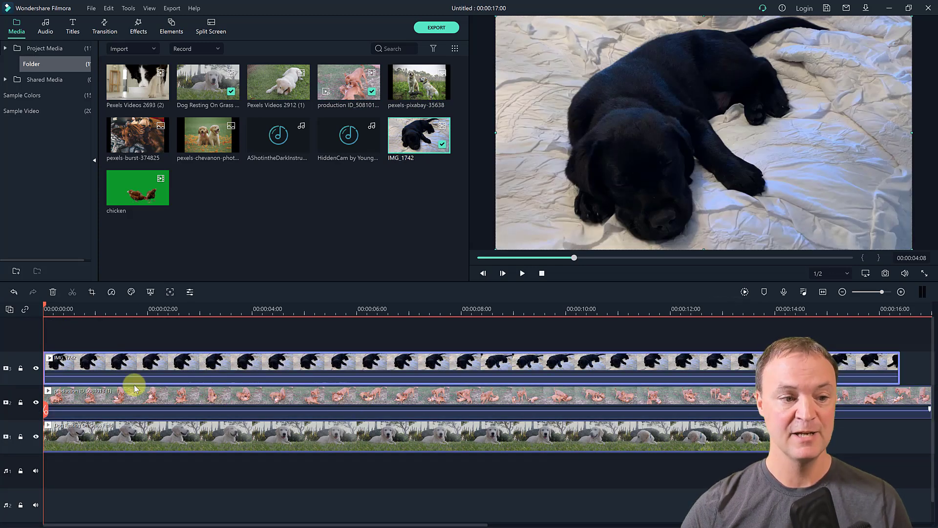
{"action": "double_click", "coordinate": [103, 366]}
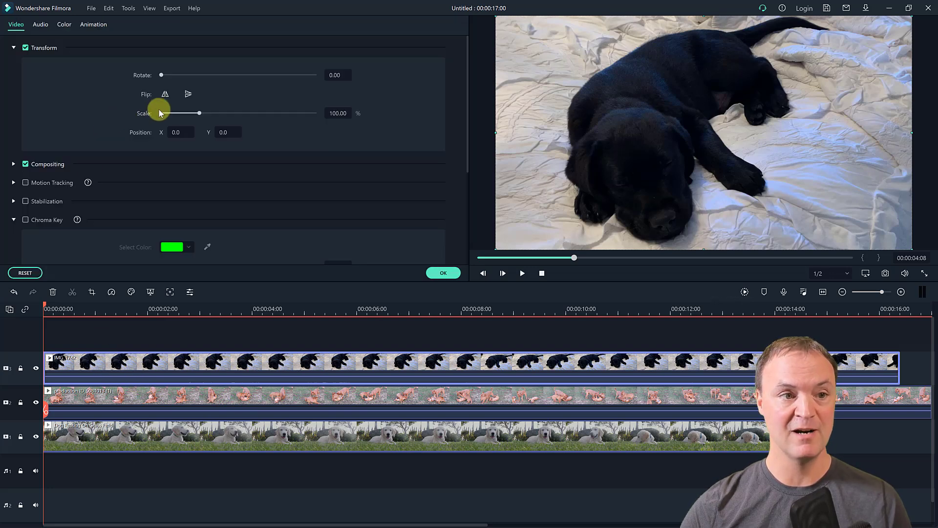
{"action": "left_click_drag", "start_coordinate": [199, 116], "coordinate": [174, 116]}
{"action": "left_click_drag", "start_coordinate": [685, 131], "coordinate": [563, 174]}
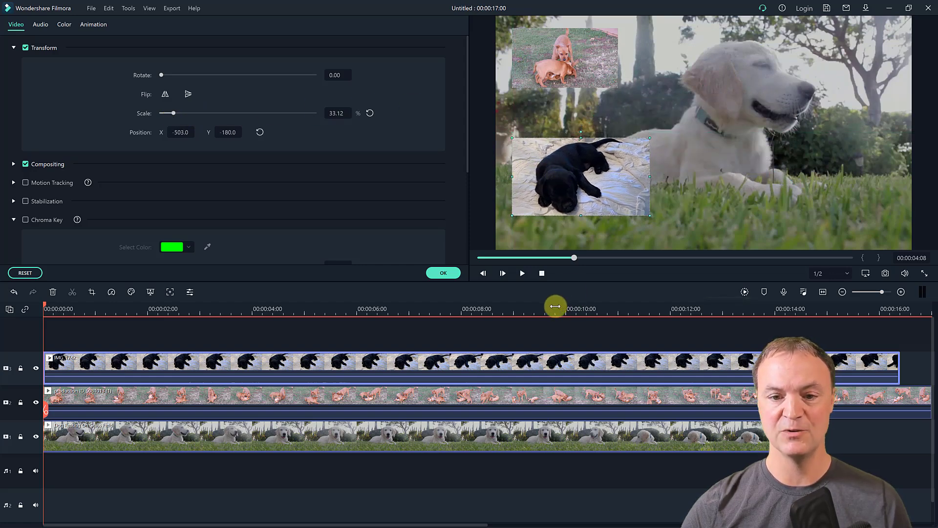
{"action": "left_click", "coordinate": [444, 274]}
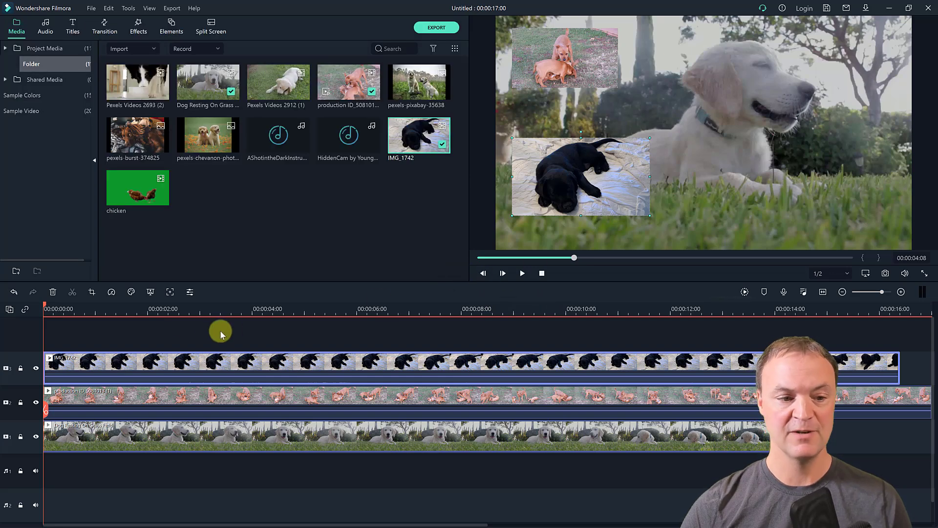
{"action": "left_click", "coordinate": [523, 273]}
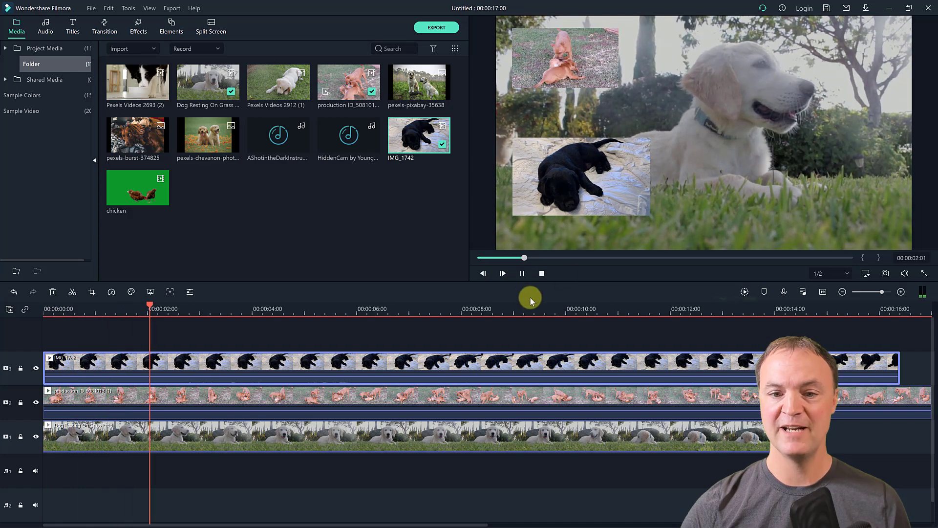
{"action": "left_click", "coordinate": [542, 273]}
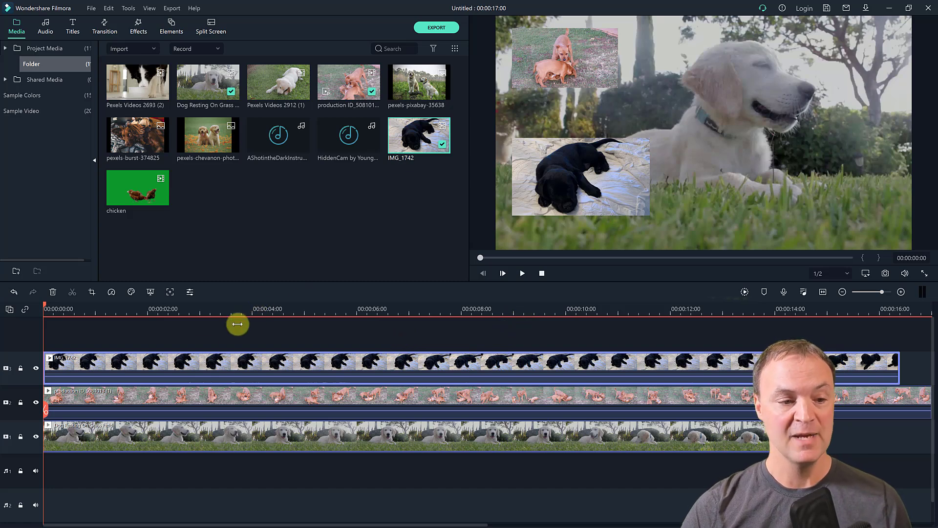
Undo the scaling, positioning and insertion of IMG_1742, and redo only its insertion on the third video track.
{"action": "left_click", "coordinate": [15, 292]}
{"action": "left_click", "coordinate": [14, 292]}
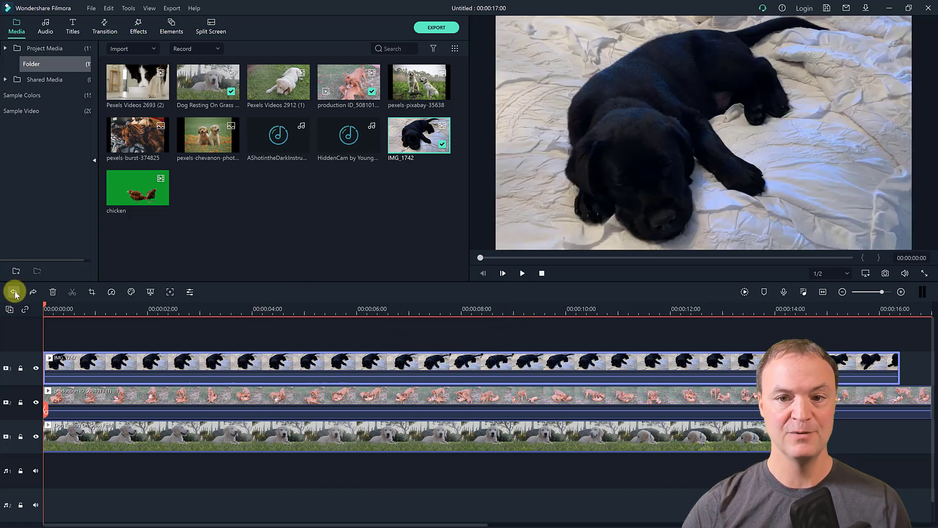
{"action": "left_click", "coordinate": [14, 292]}
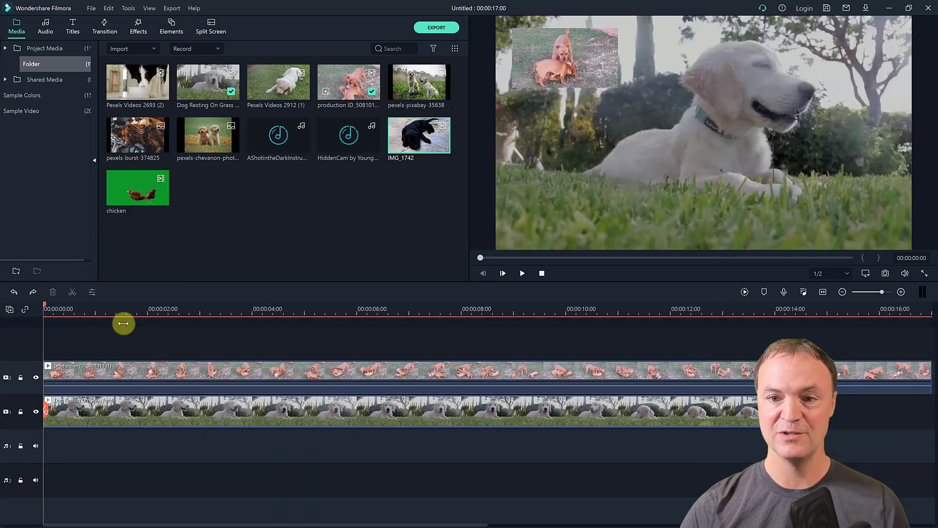
{"action": "left_click", "coordinate": [33, 292]}
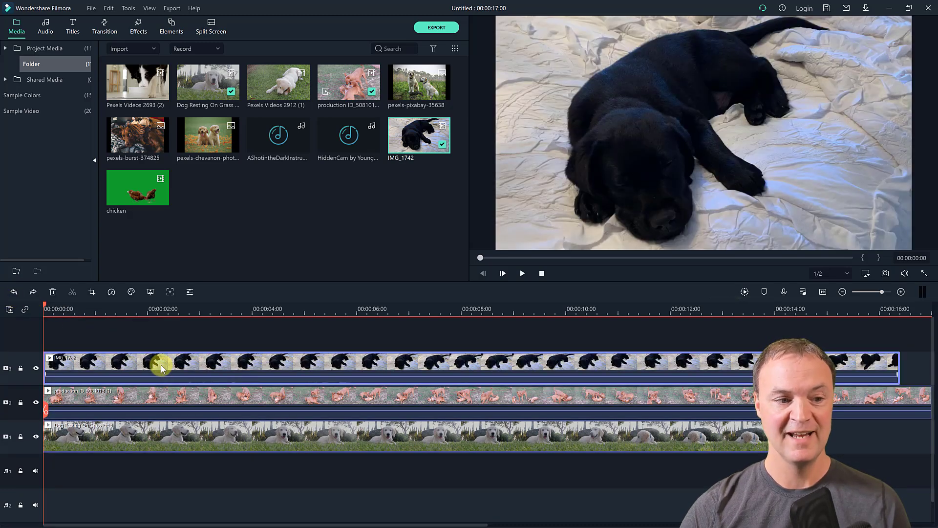
Lower the opacity of IMG_1742 on the third video track to 53.50% and preview the blended result.
{"action": "double_click", "coordinate": [160, 363]}
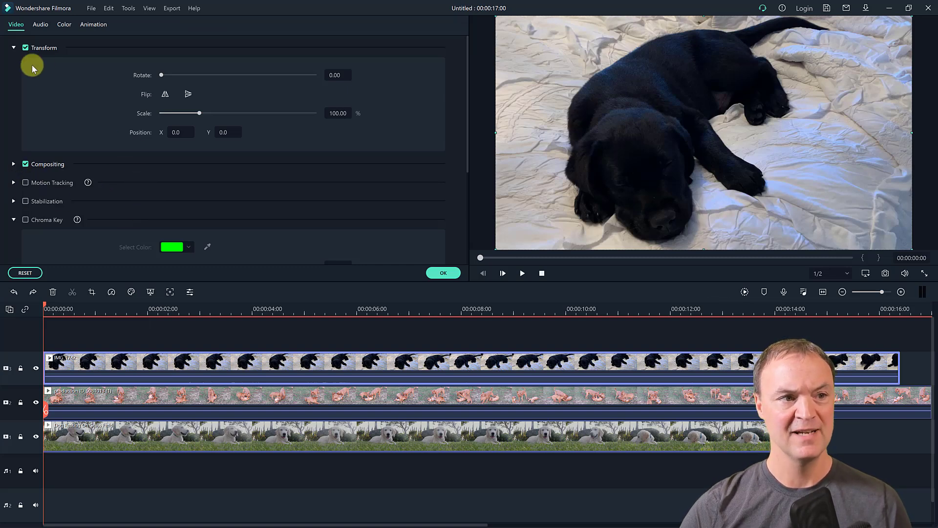
{"action": "scroll", "coordinate": [24, 93], "scroll_direction": "down", "scroll_amount": 1}
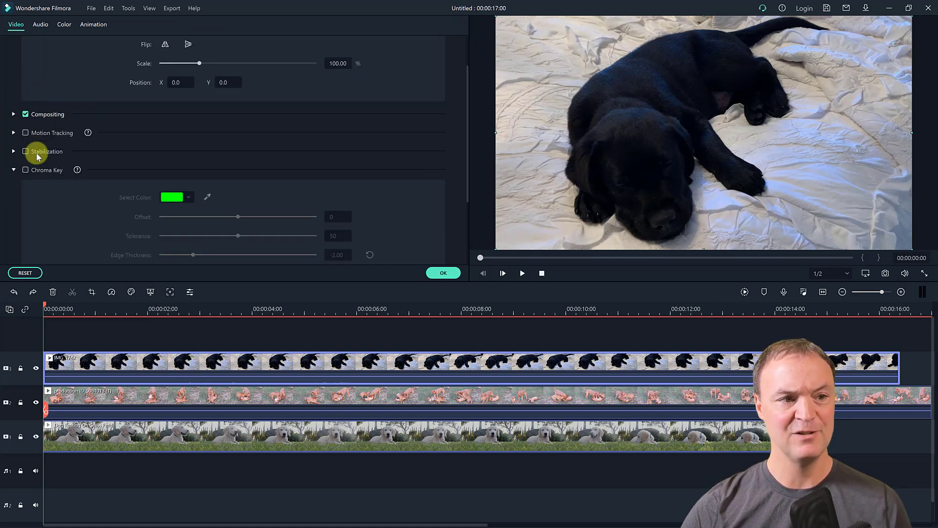
{"action": "left_click", "coordinate": [13, 115]}
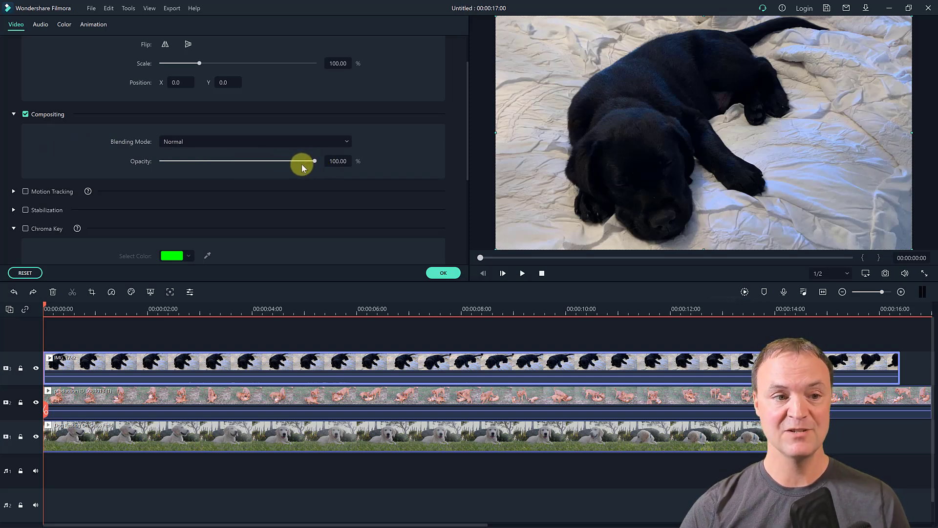
{"action": "left_click_drag", "start_coordinate": [313, 160], "coordinate": [243, 162]}
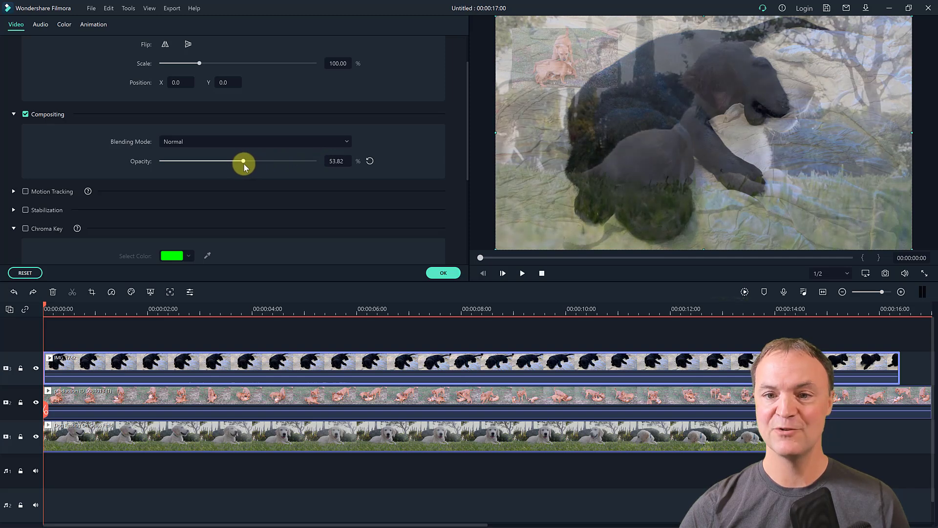
{"action": "left_click", "coordinate": [522, 273]}
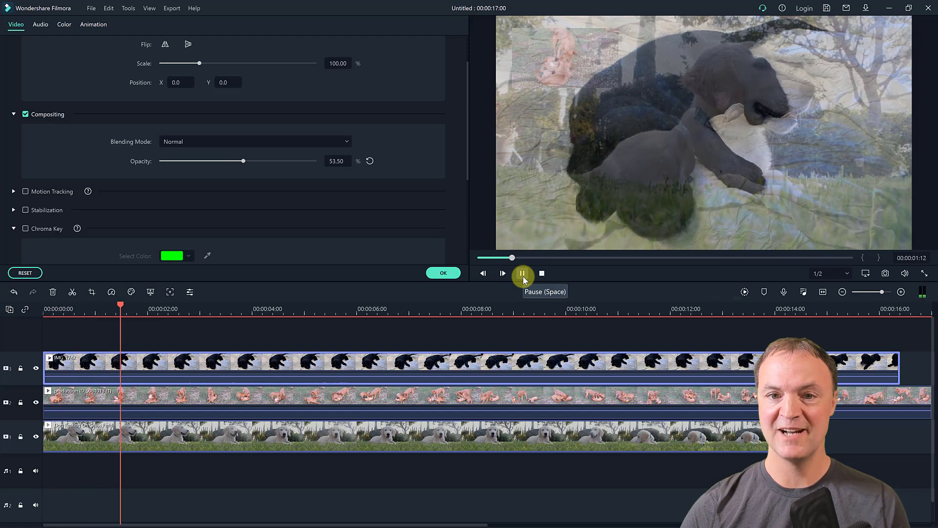
{"action": "left_click", "coordinate": [522, 273]}
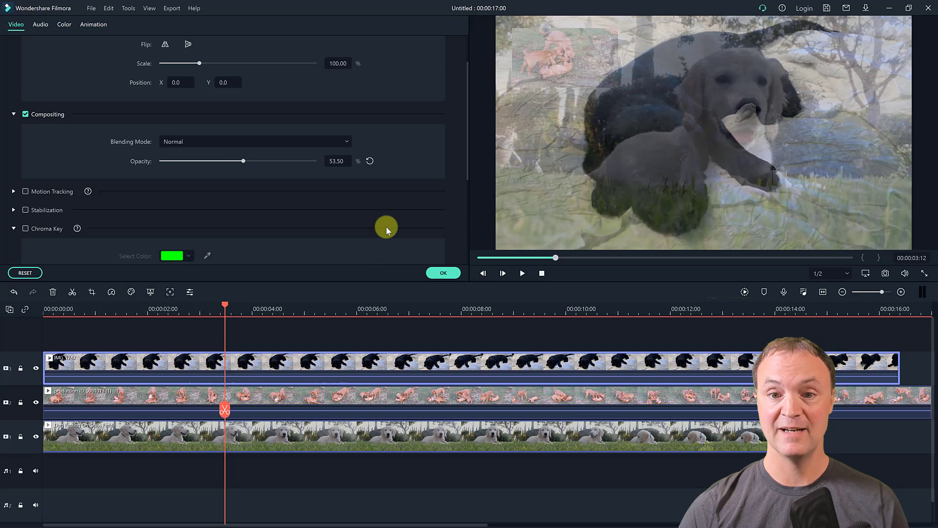
{"action": "left_click", "coordinate": [445, 273]}
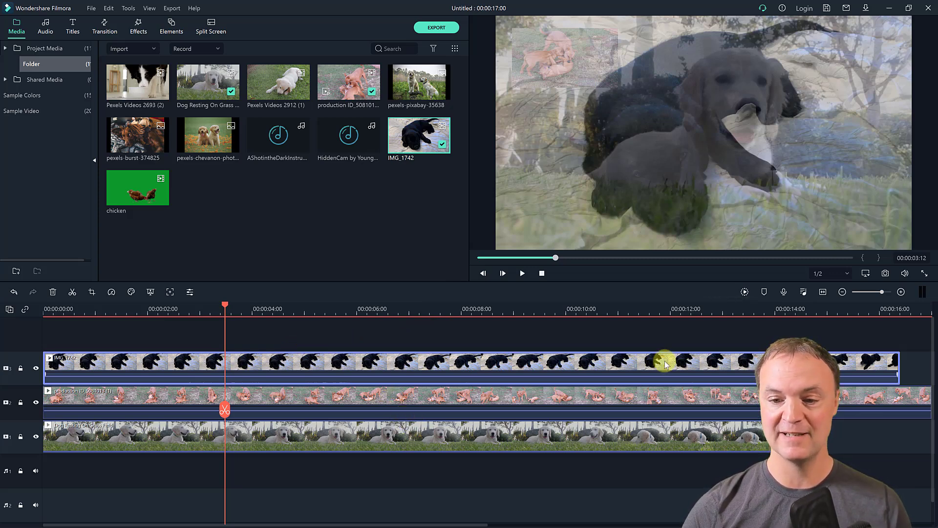
Delete the IMG_1742 and production ID clips from the timeline, keeping only the Dog Resting On Grass clip.
{"action": "key", "text": "Delete"}
{"action": "left_click", "coordinate": [563, 392]}
{"action": "key", "text": "Delete"}
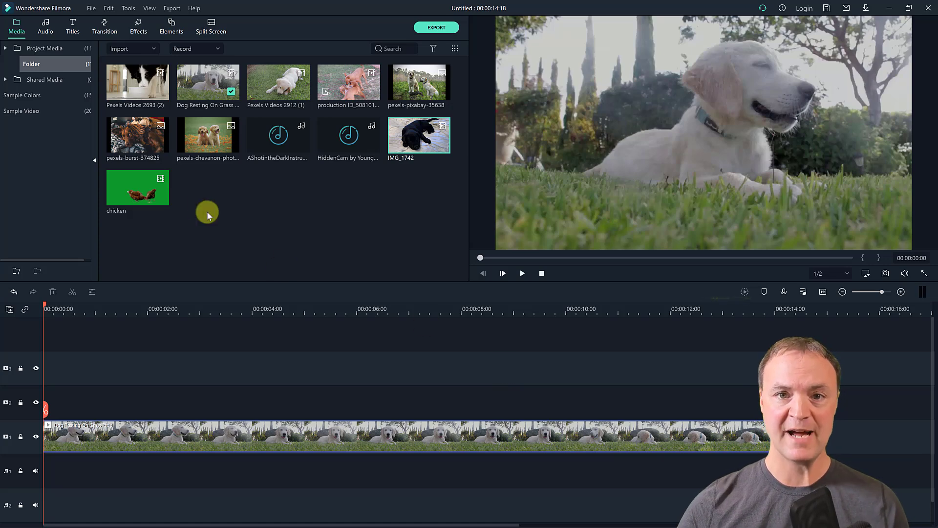
Place the chicken clip at the start of the second video track and key out its sampled green background with Chroma Key.
{"action": "left_click_drag", "start_coordinate": [130, 188], "coordinate": [47, 405]}
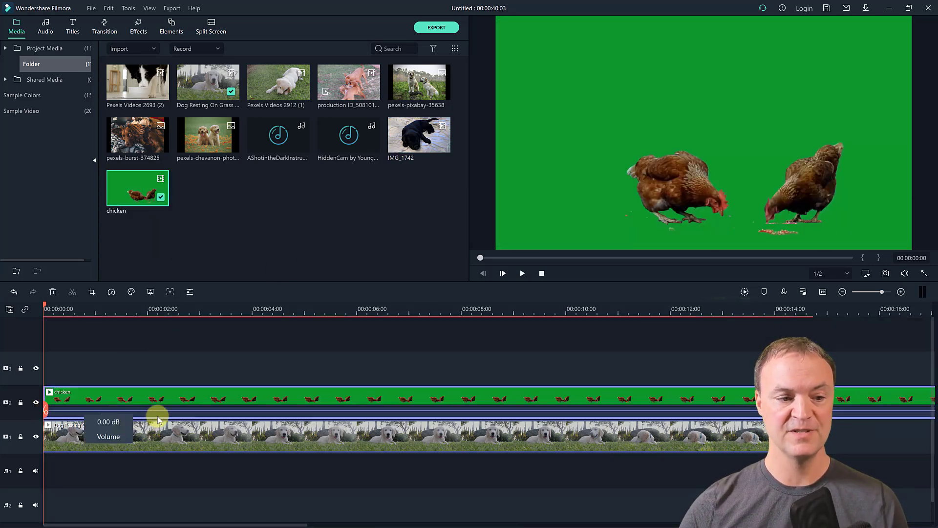
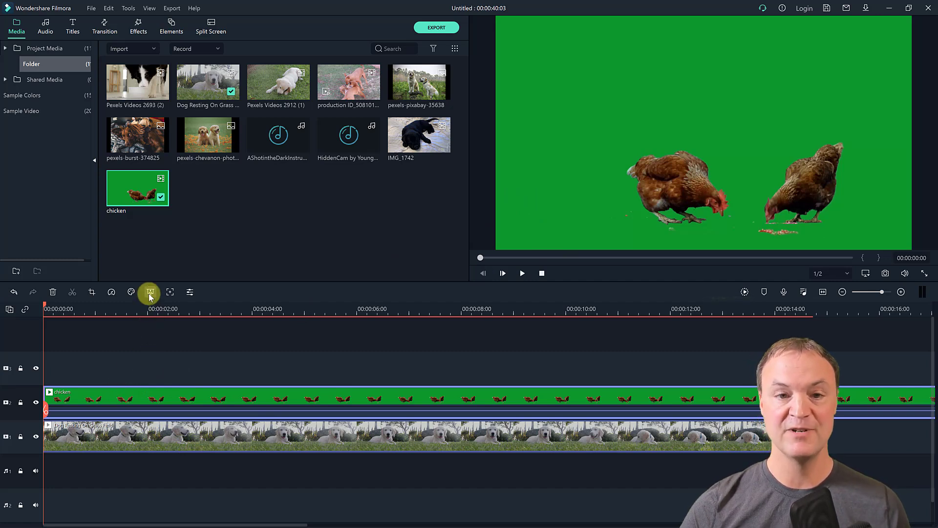
{"action": "right_click", "coordinate": [142, 398]}
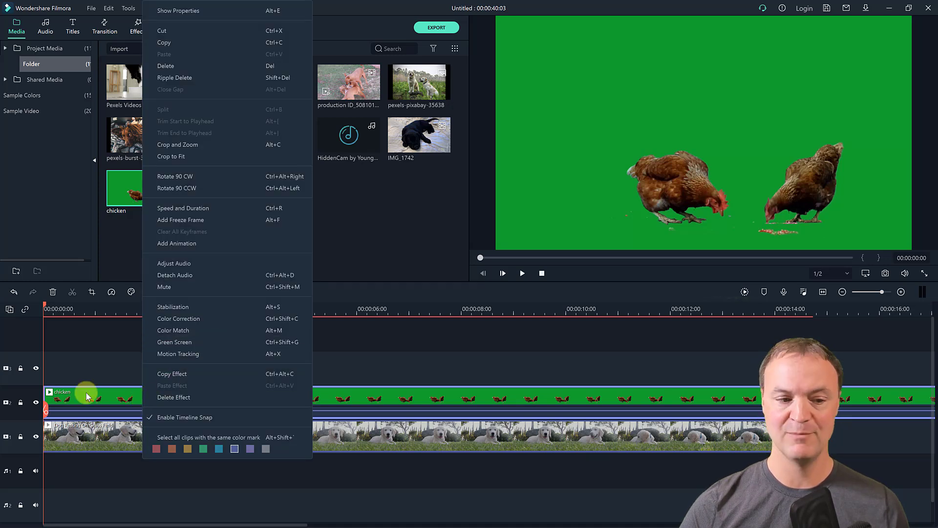
{"action": "left_click", "coordinate": [107, 400]}
{"action": "left_click", "coordinate": [151, 292]}
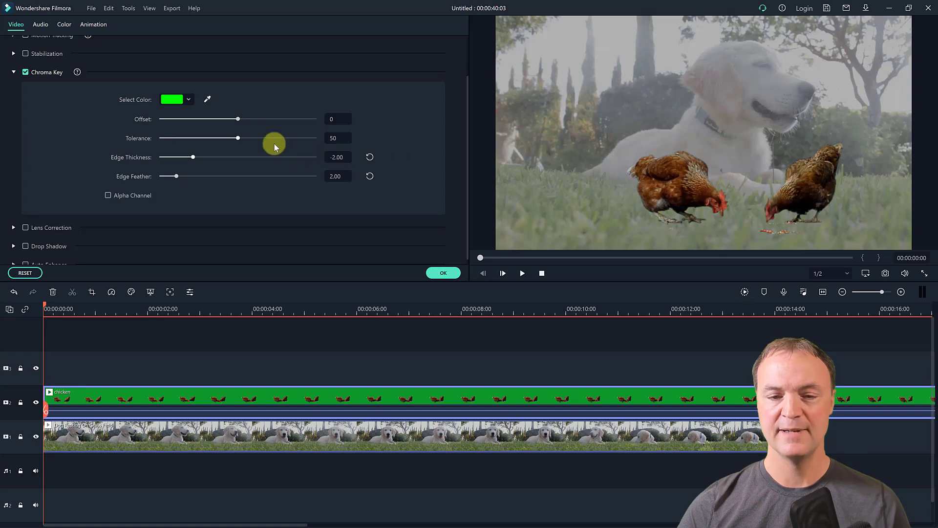
{"action": "left_click", "coordinate": [207, 101]}
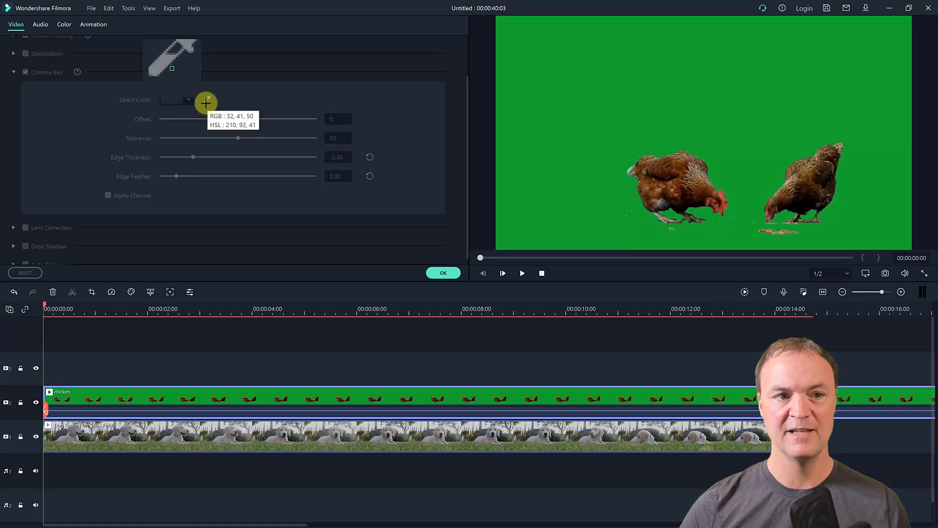
{"action": "left_click", "coordinate": [620, 136]}
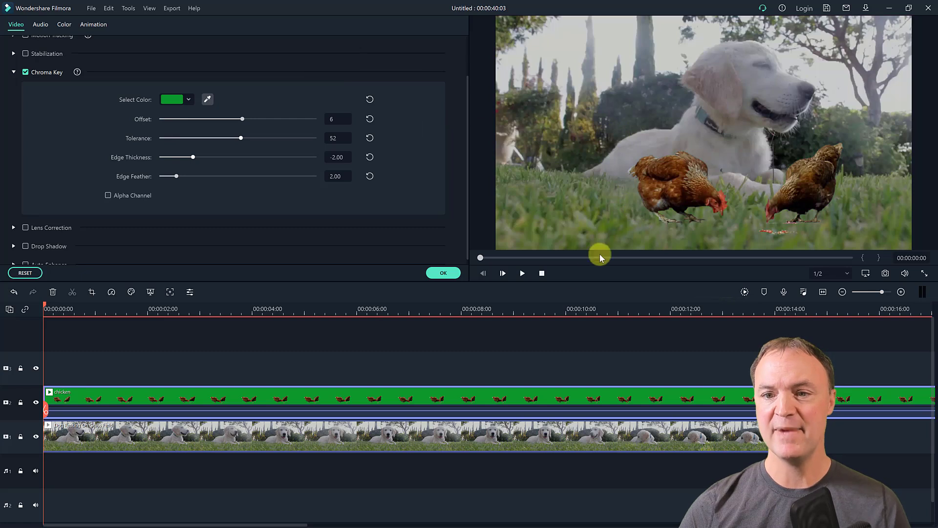
Preview the keyed chickens and refine the Chroma Key to offset 21, tolerance 55 and edge feather 0.
{"action": "left_click", "coordinate": [522, 274]}
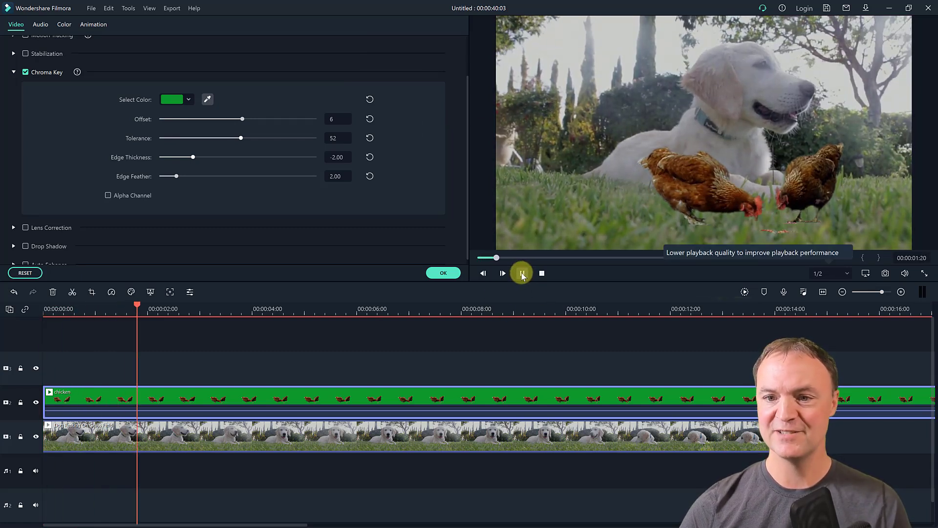
{"action": "left_click", "coordinate": [523, 274]}
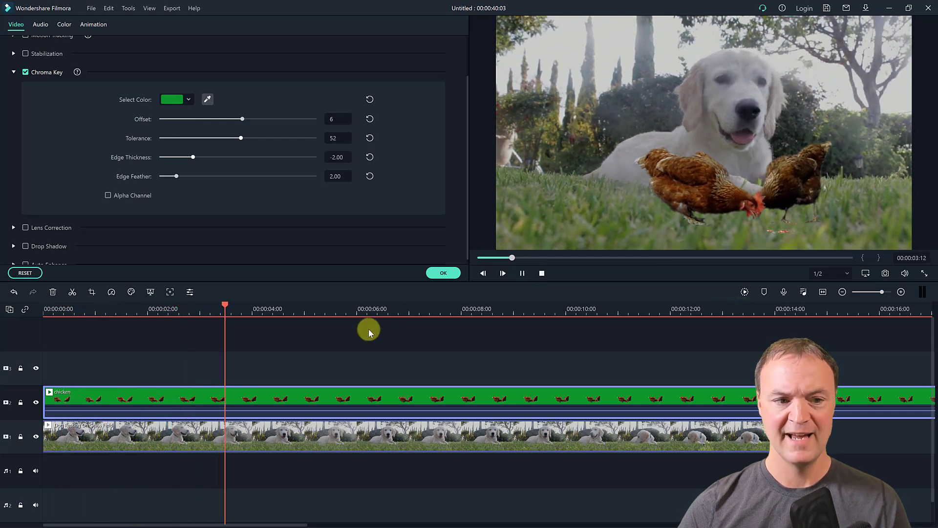
{"action": "left_click_drag", "start_coordinate": [242, 119], "coordinate": [246, 139]}
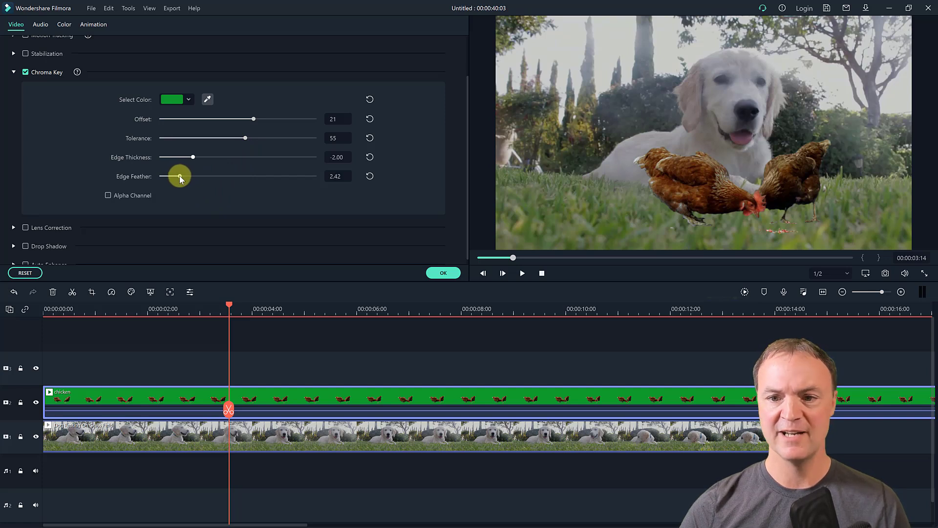
{"action": "left_click_drag", "start_coordinate": [180, 180], "coordinate": [187, 177]}
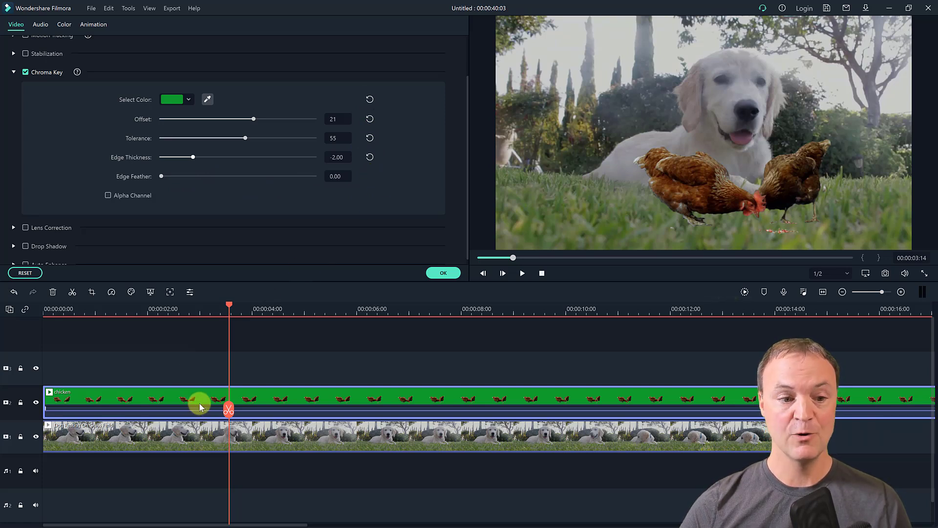
Scale the chicken overlay to 77.71% and move it to position X -622, Y -126.
{"action": "scroll", "coordinate": [46, 98], "scroll_direction": "up", "scroll_amount": 2}
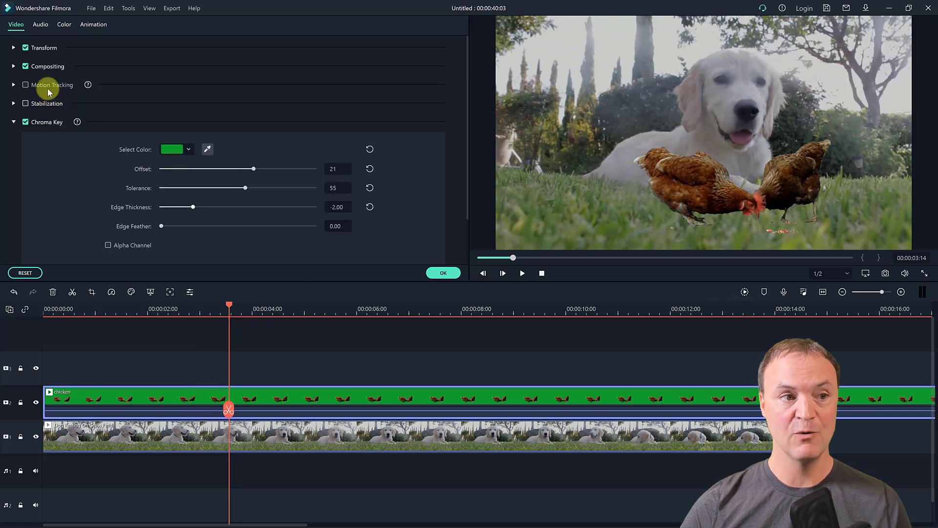
{"action": "left_click", "coordinate": [15, 48]}
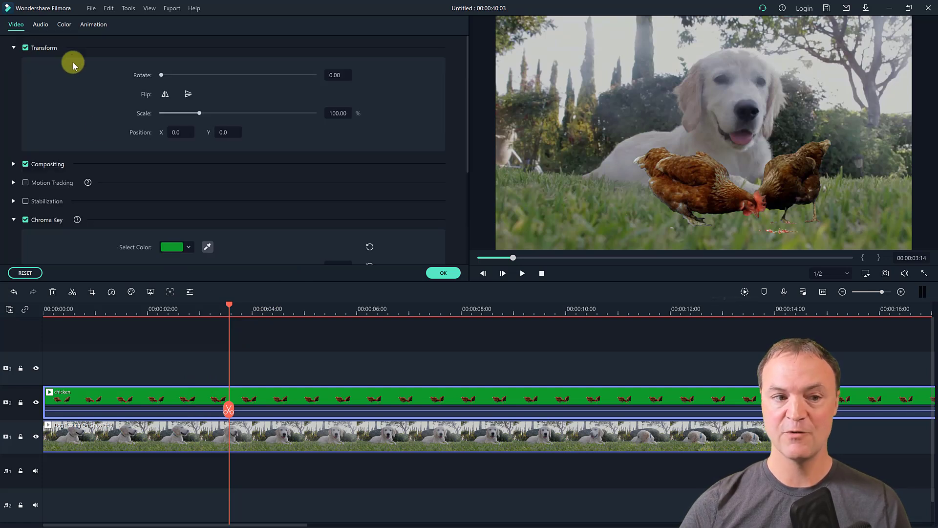
{"action": "left_click", "coordinate": [192, 113]}
{"action": "left_click_drag", "start_coordinate": [700, 165], "coordinate": [549, 206]}
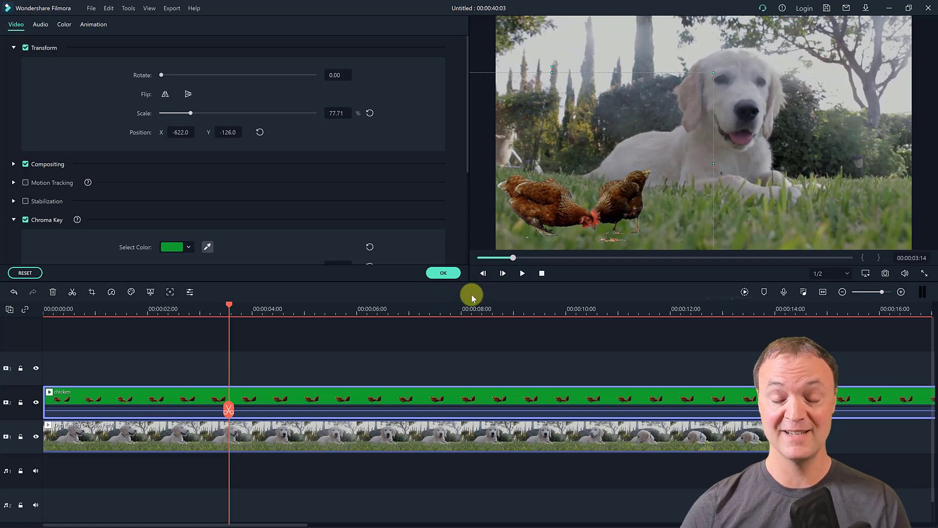
{"action": "left_click", "coordinate": [441, 274]}
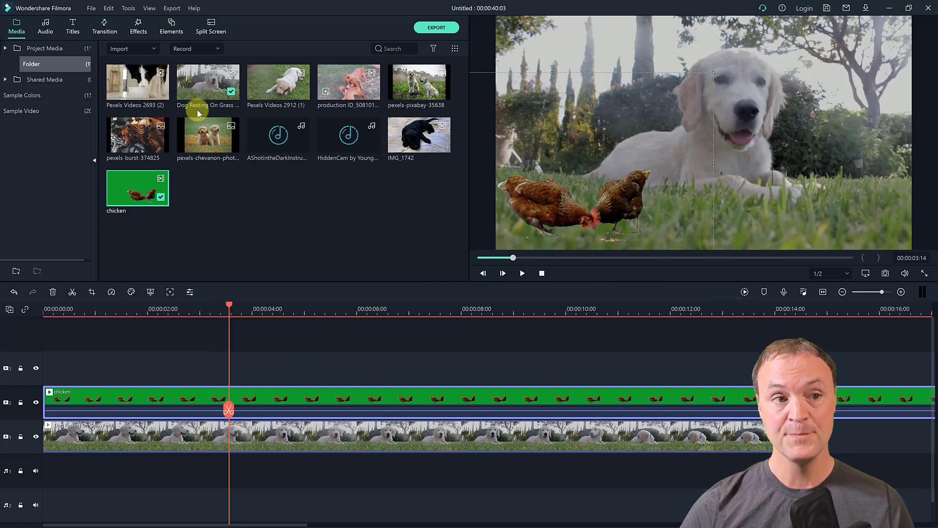
Show the effects library and delete the chicken clip from the second video track.
{"action": "left_click", "coordinate": [140, 30]}
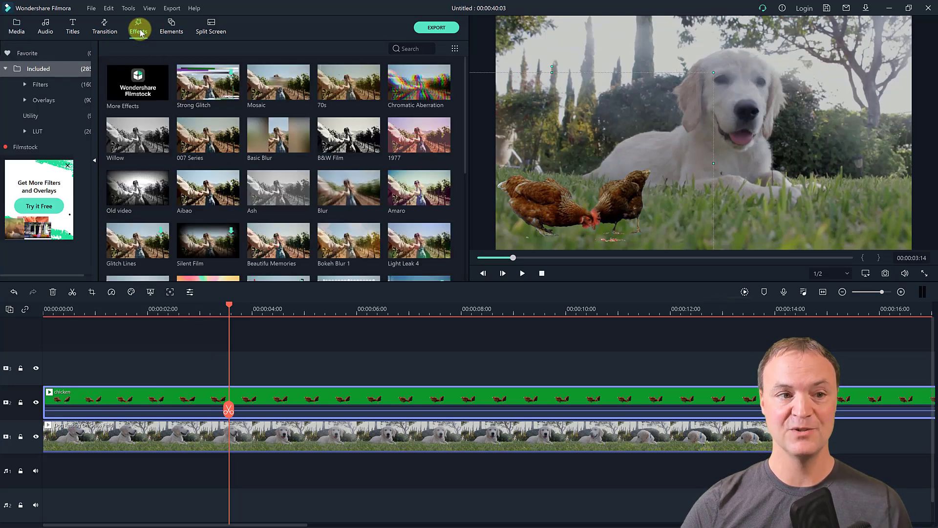
{"action": "mouse_move", "coordinate": [289, 95]}
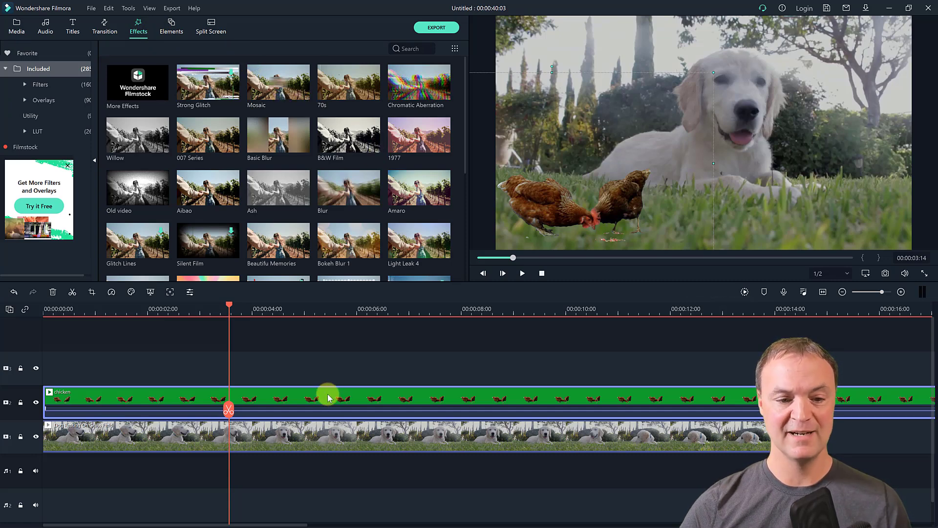
{"action": "key", "text": "Delete"}
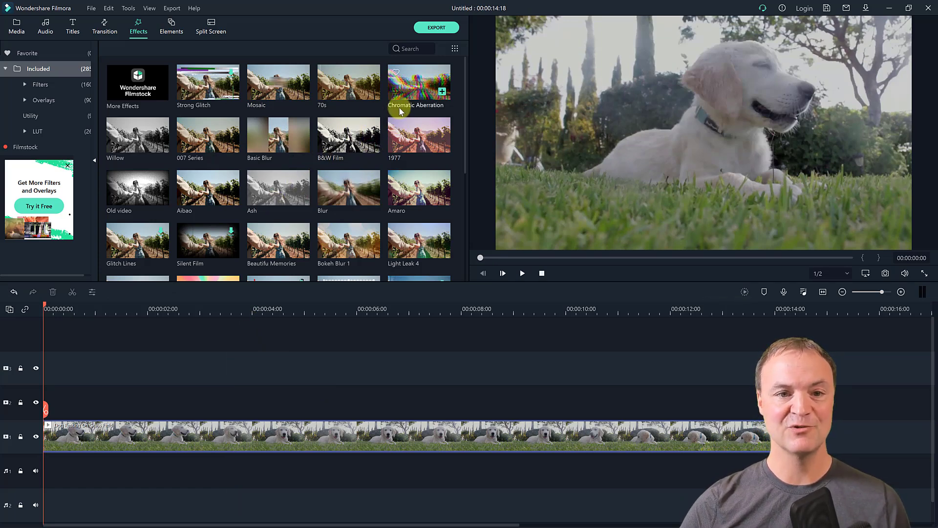
Try the B&W Film effect on the Dog Resting On Grass clip, browse other effects, and undo its application.
{"action": "left_click_drag", "start_coordinate": [356, 143], "coordinate": [205, 435]}
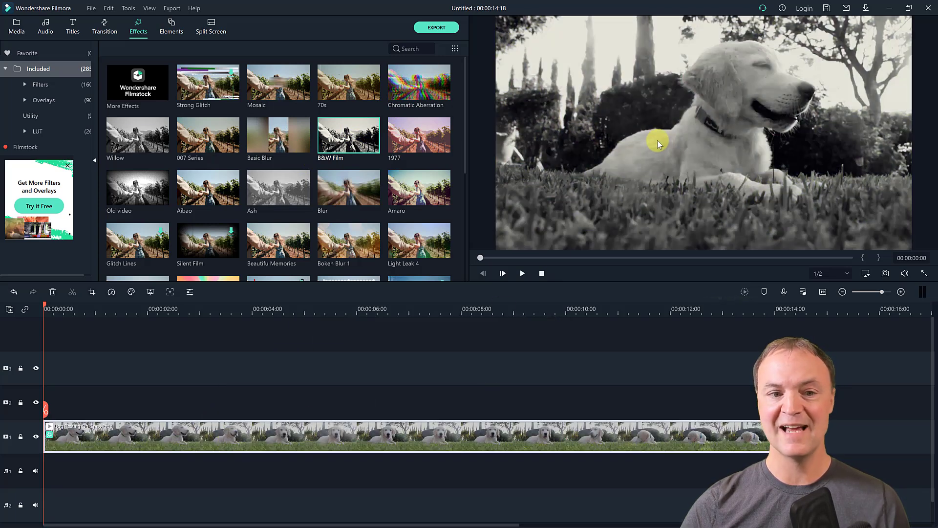
{"action": "scroll", "coordinate": [269, 244], "scroll_direction": "down", "scroll_amount": 4}
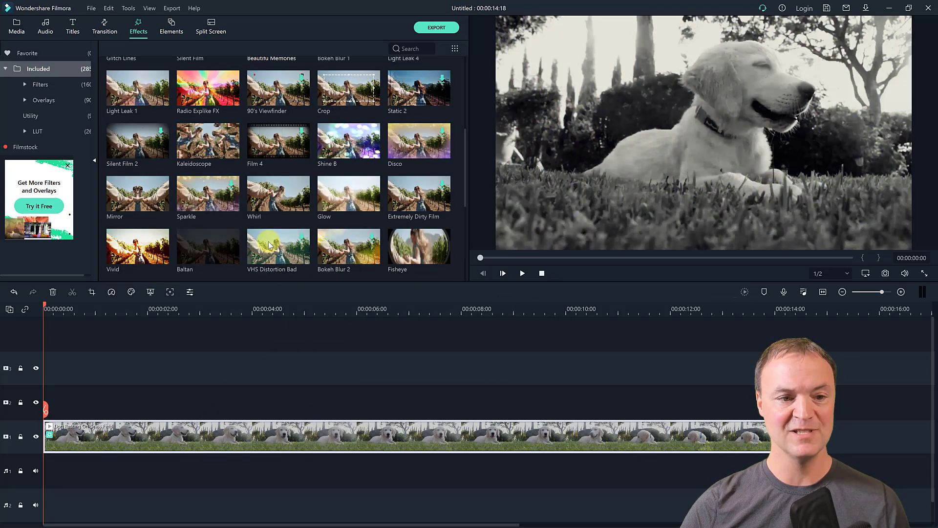
{"action": "scroll", "coordinate": [270, 244], "scroll_direction": "up", "scroll_amount": 2}
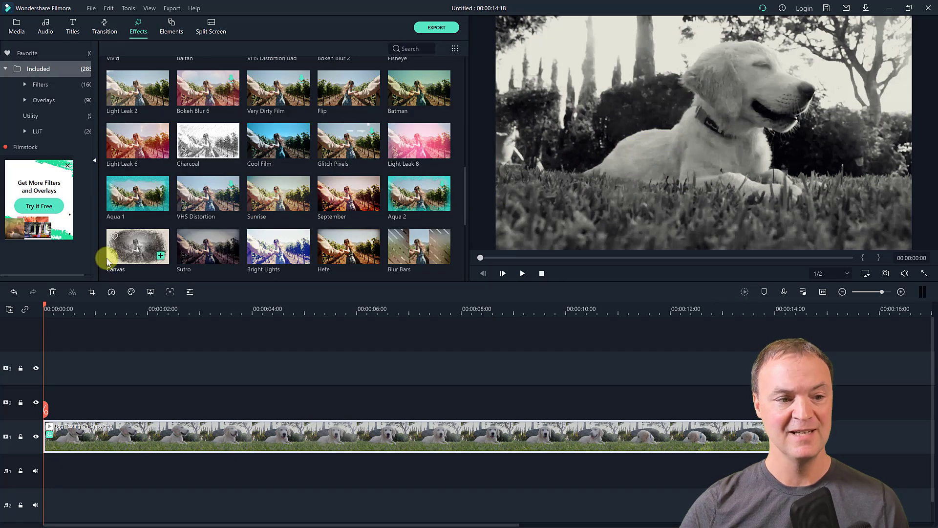
{"action": "scroll", "coordinate": [341, 203], "scroll_direction": "down", "scroll_amount": 1}
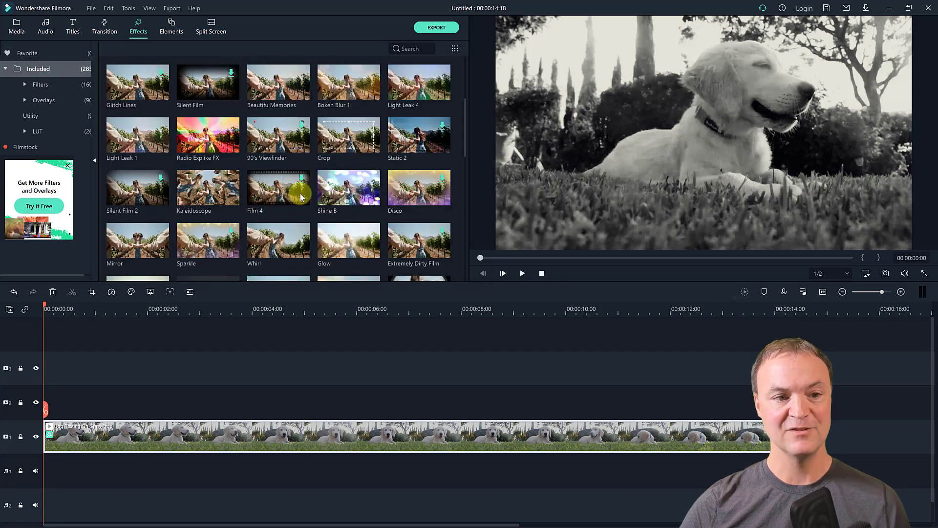
{"action": "scroll", "coordinate": [274, 201], "scroll_direction": "down", "scroll_amount": 3}
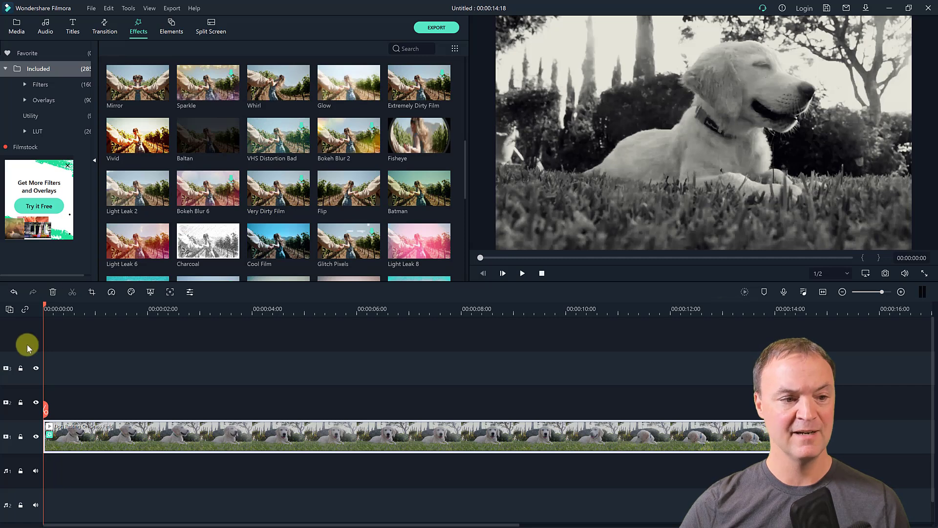
{"action": "left_click", "coordinate": [13, 292]}
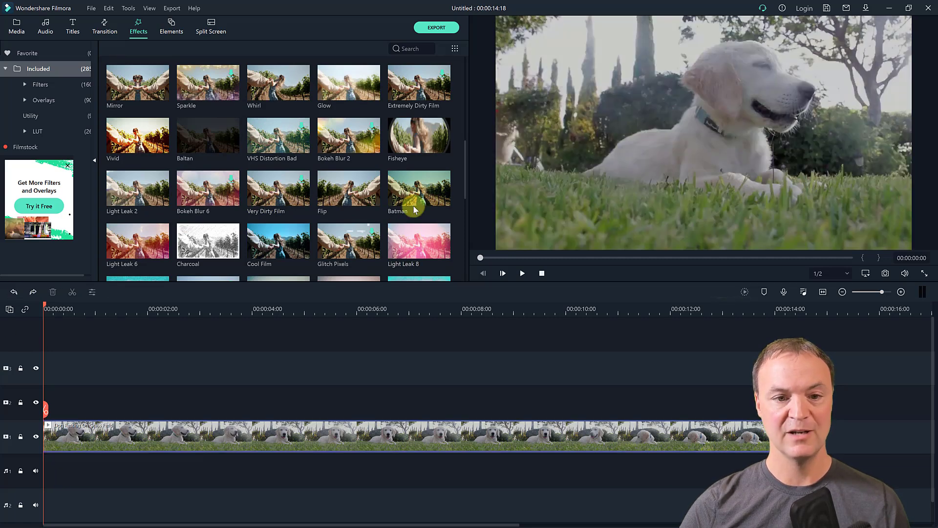
Apply the Charcoal effect to the Dog Resting On Grass clip and preview it.
{"action": "mouse_move", "coordinate": [202, 243]}
{"action": "left_mouse_down"}
{"action": "mouse_move", "coordinate": [243, 345]}
{"action": "mouse_move", "coordinate": [211, 427]}
{"action": "left_mouse_up"}
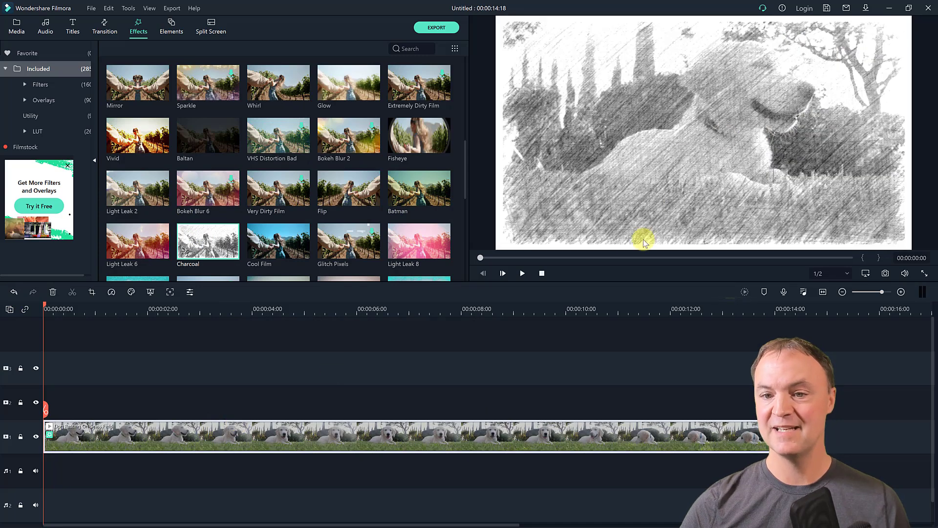
{"action": "left_click", "coordinate": [521, 275]}
Open the video effect settings of the Dog Resting On Grass clip and lower the Charcoal effect's alpha to 77.
{"action": "double_click", "coordinate": [247, 443]}
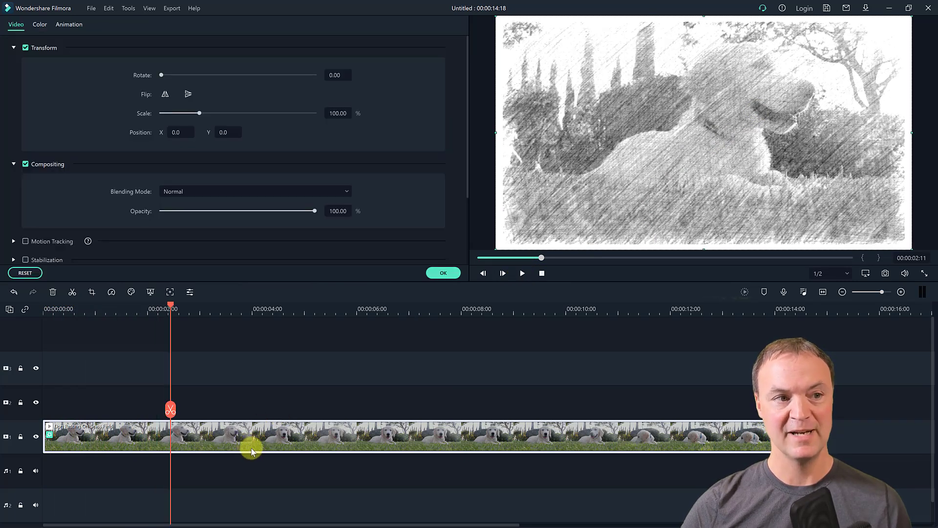
{"action": "scroll", "coordinate": [84, 200], "scroll_direction": "down", "scroll_amount": 3}
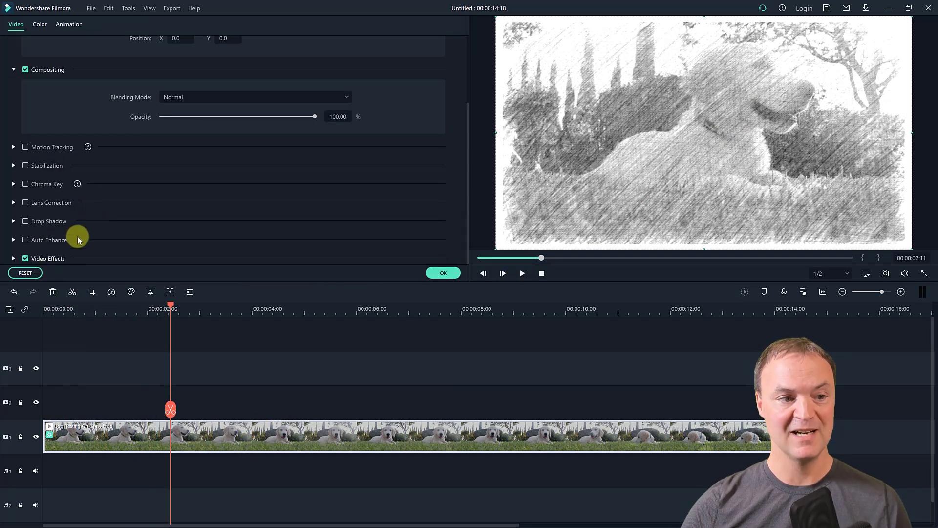
{"action": "left_click", "coordinate": [13, 258]}
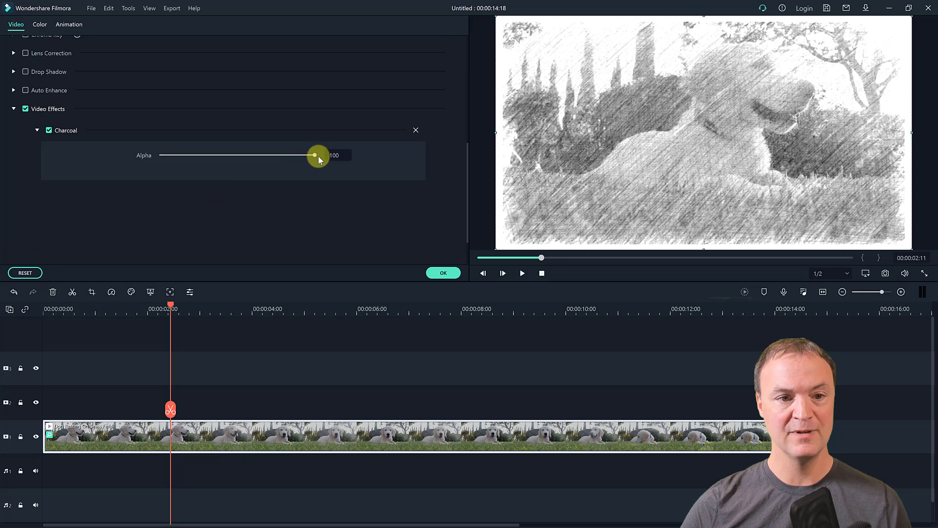
{"action": "left_click_drag", "start_coordinate": [315, 154], "coordinate": [279, 154]}
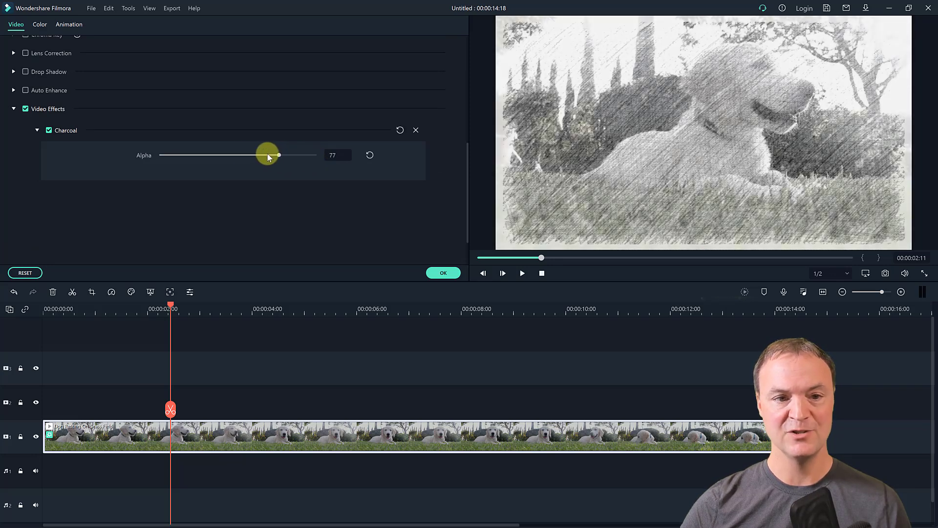
Reset the Charcoal effect's alpha and remove the effect from the Dog Resting On Grass clip.
{"action": "left_click", "coordinate": [49, 130]}
{"action": "left_click", "coordinate": [49, 130]}
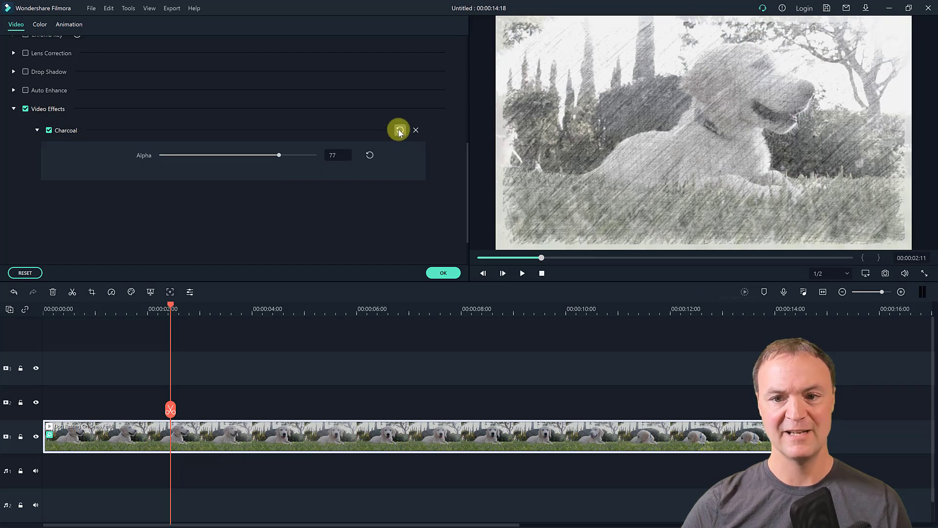
{"action": "left_click", "coordinate": [400, 131]}
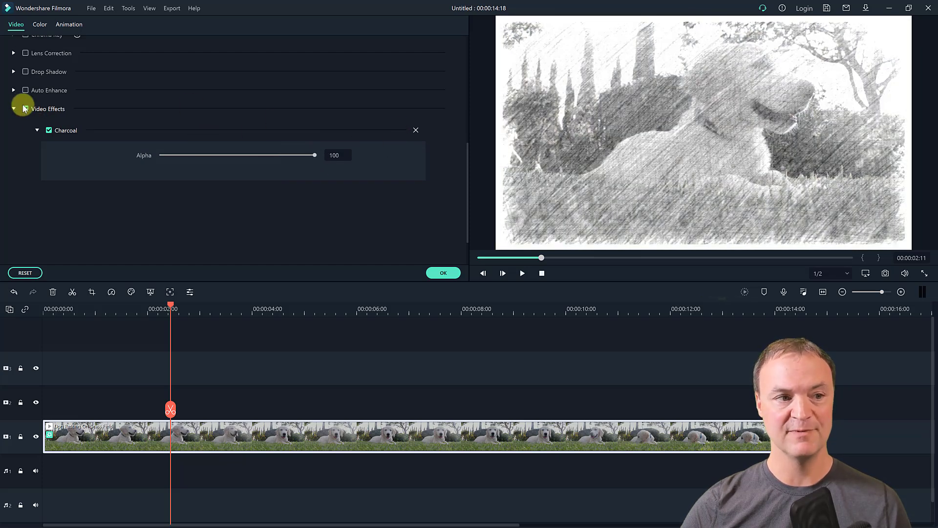
{"action": "left_click", "coordinate": [416, 130]}
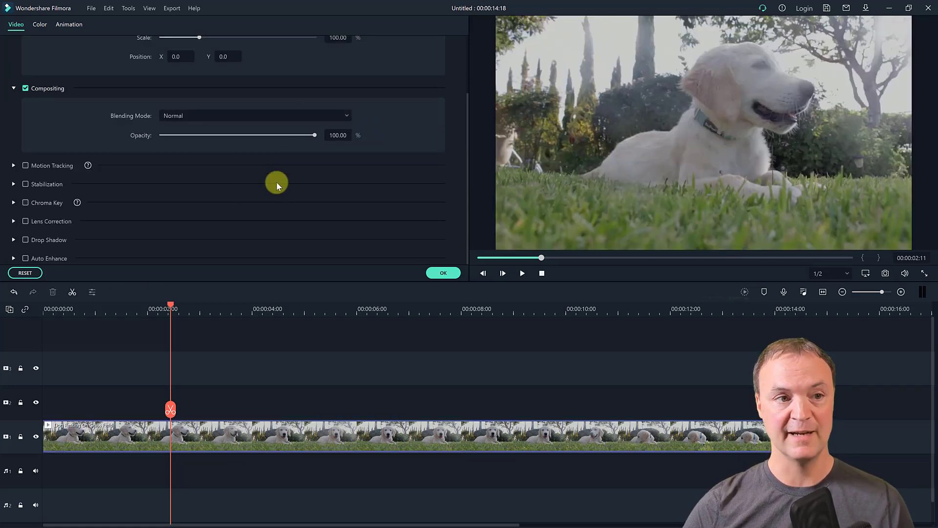
{"action": "left_click", "coordinate": [443, 273]}
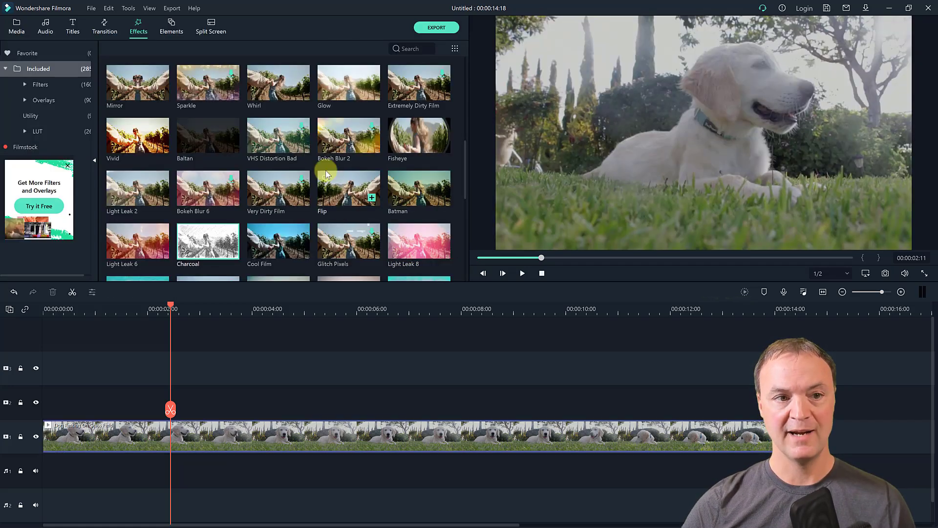
Add Element Emoji 4 from the elements library to the second video track at about 4.6 seconds and preview it.
{"action": "left_click", "coordinate": [171, 27]}
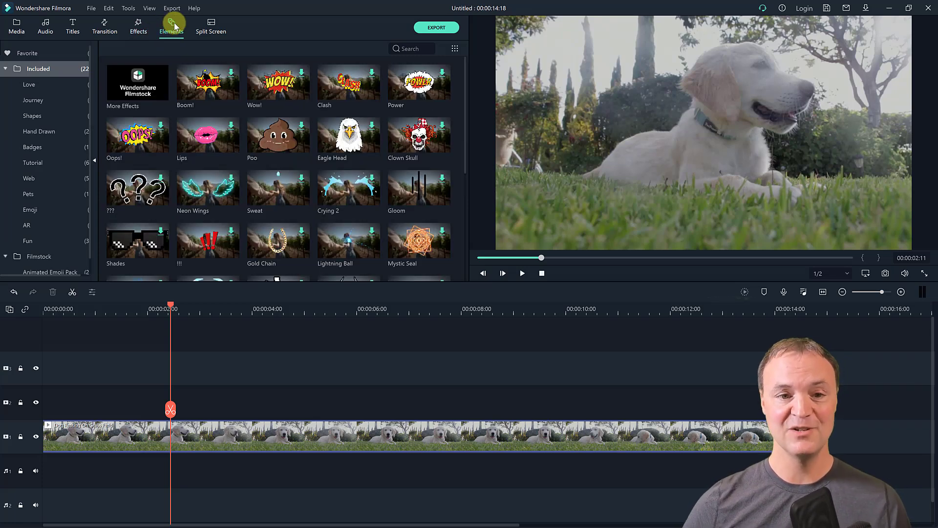
{"action": "scroll", "coordinate": [294, 181], "scroll_direction": "down", "scroll_amount": 3}
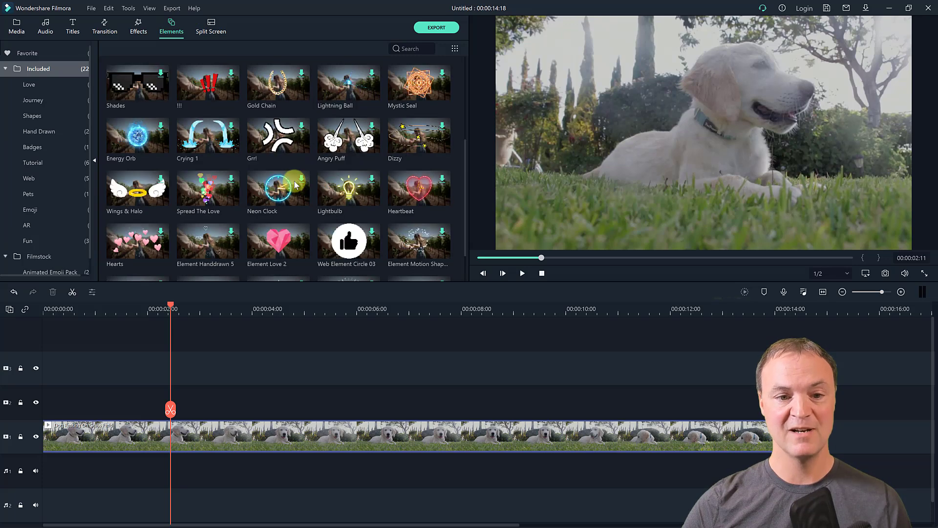
{"action": "scroll", "coordinate": [282, 197], "scroll_direction": "down", "scroll_amount": 1}
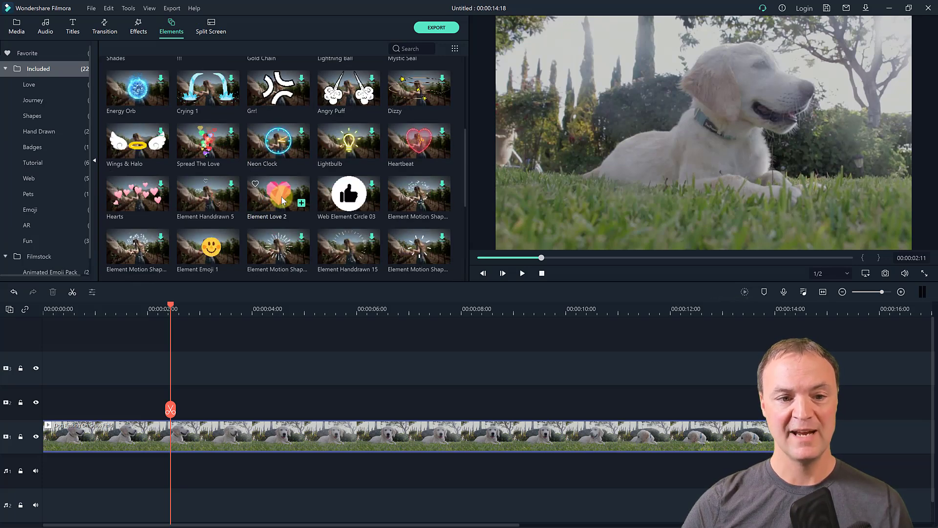
{"action": "scroll", "coordinate": [282, 200], "scroll_direction": "down", "scroll_amount": 3}
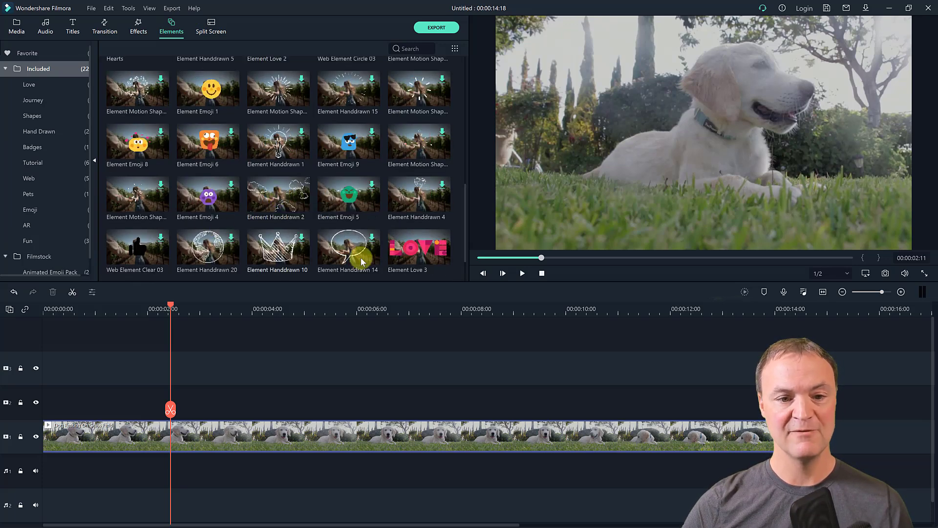
{"action": "left_click_drag", "start_coordinate": [206, 197], "coordinate": [287, 399]}
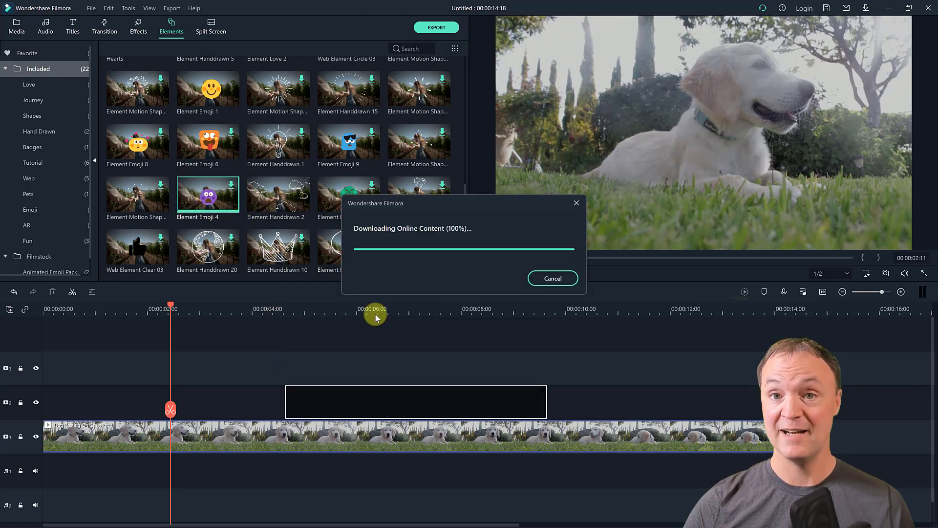
{"action": "left_click", "coordinate": [277, 310]}
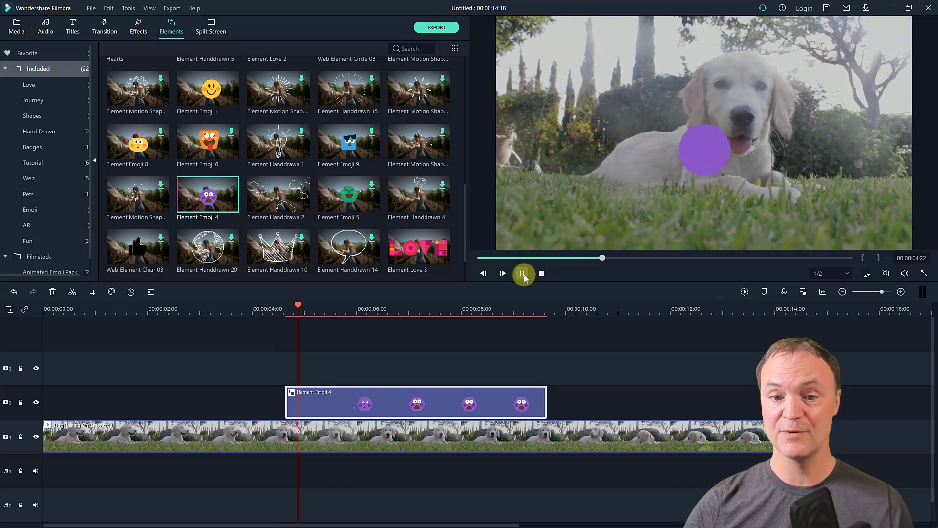
{"action": "left_click", "coordinate": [523, 274]}
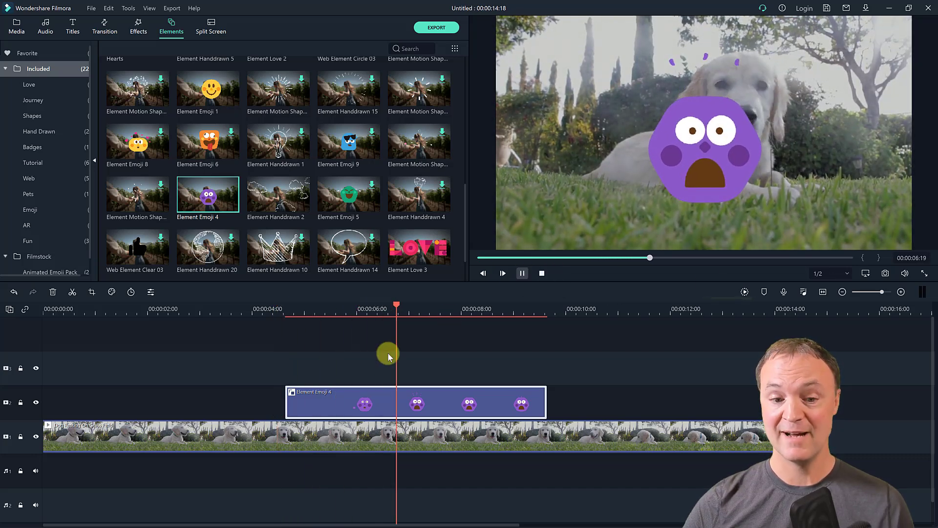
Scale the emoji element to 46.76% and move it to position X -617, Y -181.
{"action": "left_click", "coordinate": [359, 391]}
{"action": "double_click", "coordinate": [359, 390]}
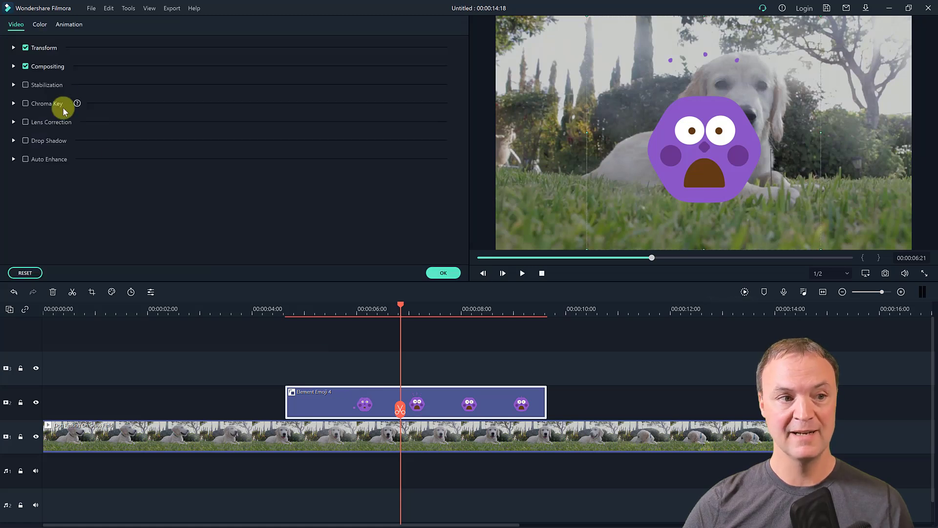
{"action": "left_click", "coordinate": [14, 48]}
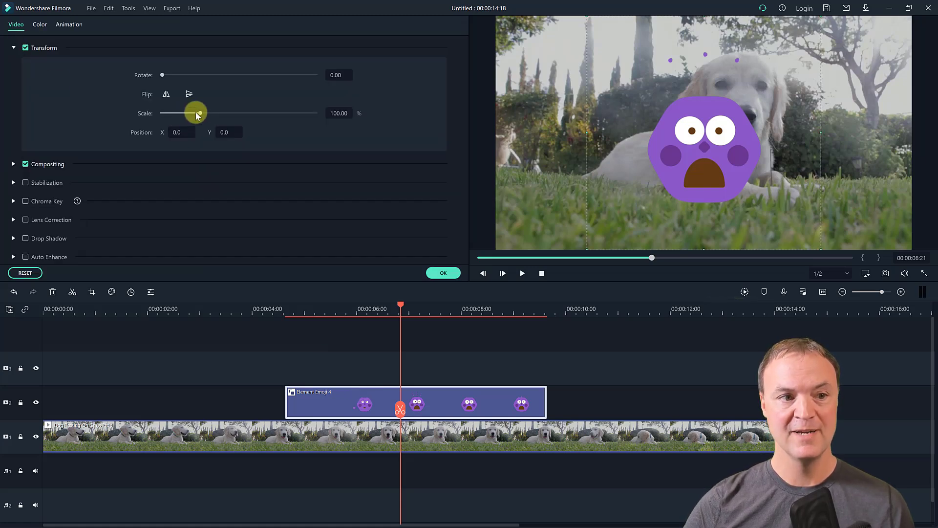
{"action": "left_click_drag", "start_coordinate": [202, 114], "coordinate": [186, 113]}
{"action": "left_click_drag", "start_coordinate": [702, 149], "coordinate": [571, 109]}
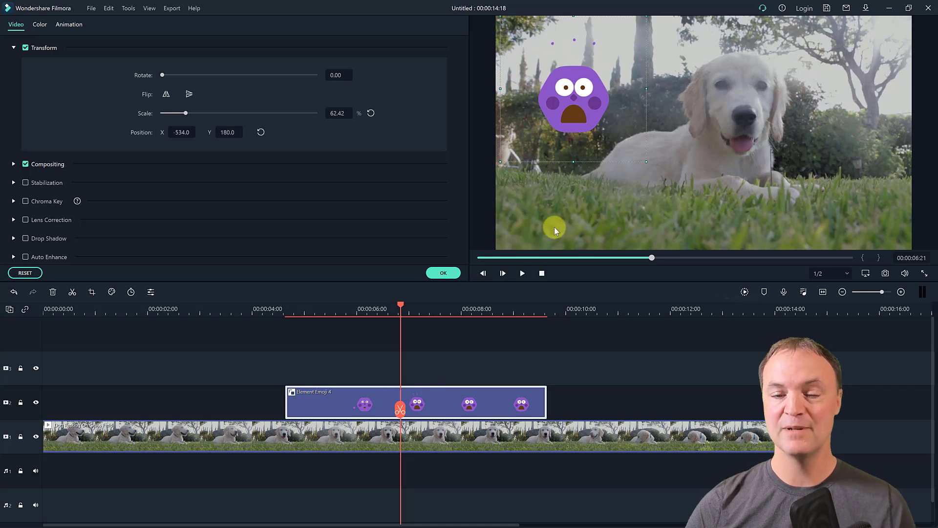
{"action": "left_click_drag", "start_coordinate": [642, 157], "coordinate": [606, 123]}
{"action": "left_click_drag", "start_coordinate": [559, 83], "coordinate": [558, 190]}
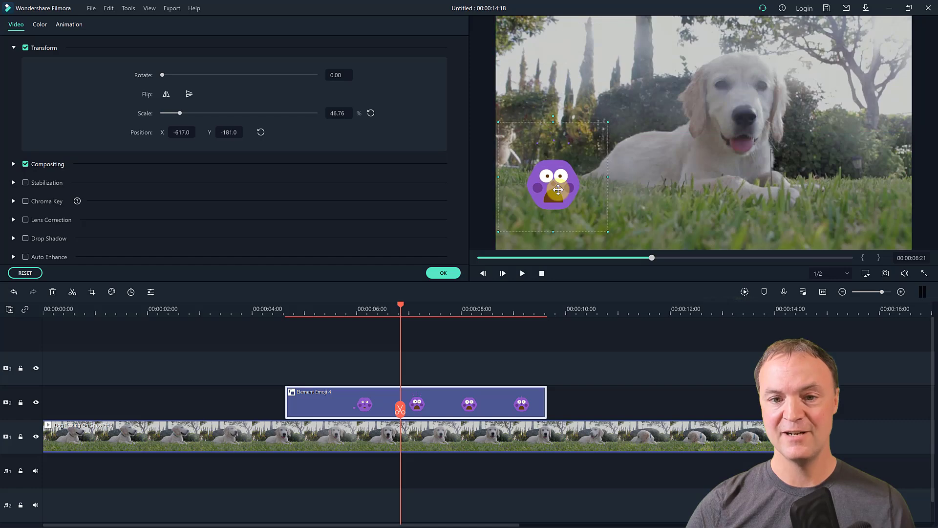
{"action": "left_click", "coordinate": [443, 273]}
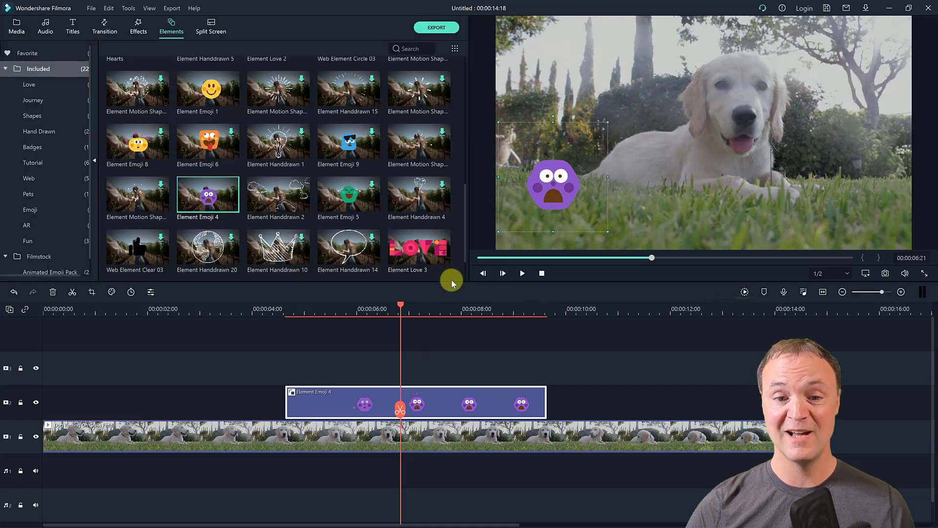
{"action": "scroll", "coordinate": [244, 210], "scroll_direction": "down", "scroll_amount": 1}
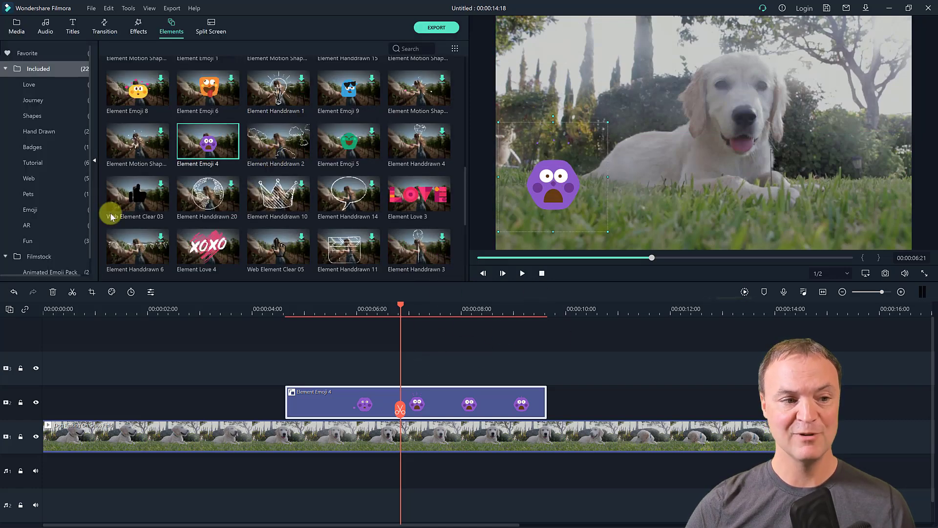
{"action": "scroll", "coordinate": [43, 156], "scroll_direction": "down", "scroll_amount": 1}
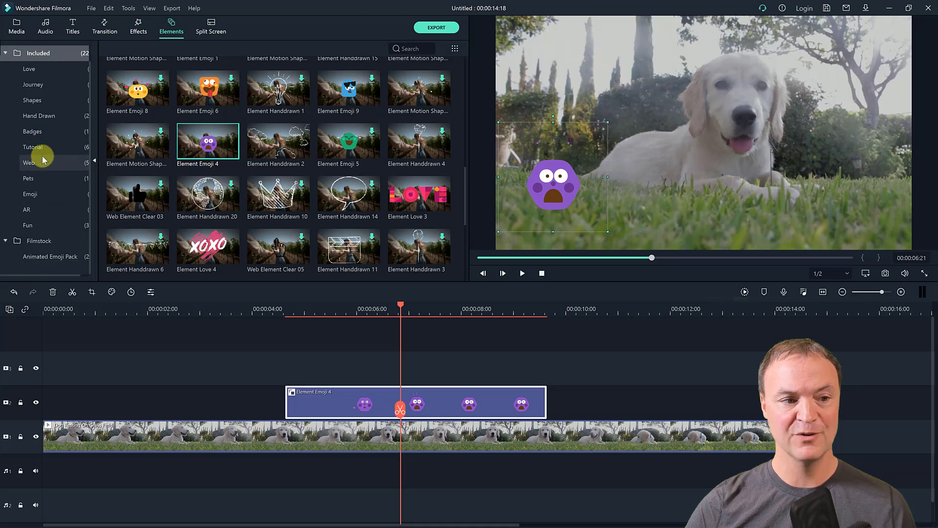
{"action": "scroll", "coordinate": [32, 126], "scroll_direction": "up", "scroll_amount": 1}
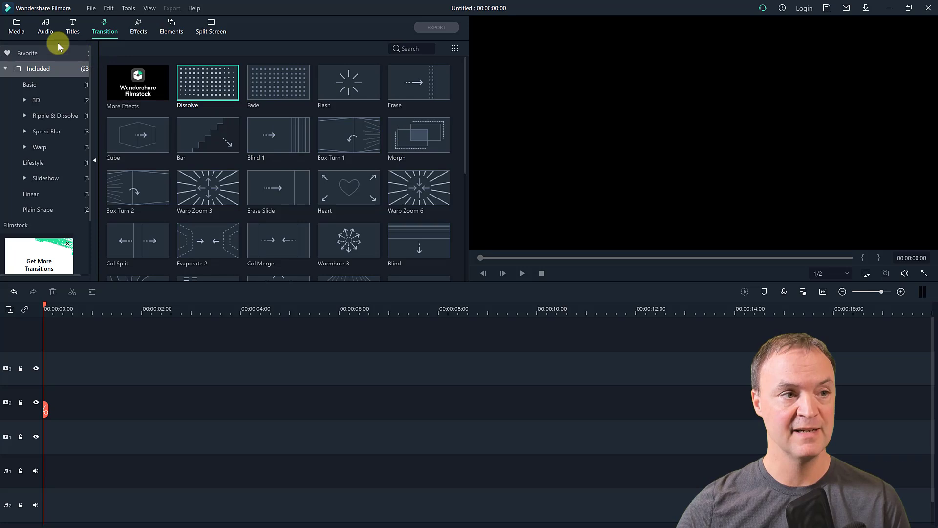
Place Pexels Videos 2693 (2) at the start of the second video track and trim its end to 00:00:03:15.
{"action": "left_click", "coordinate": [17, 26]}
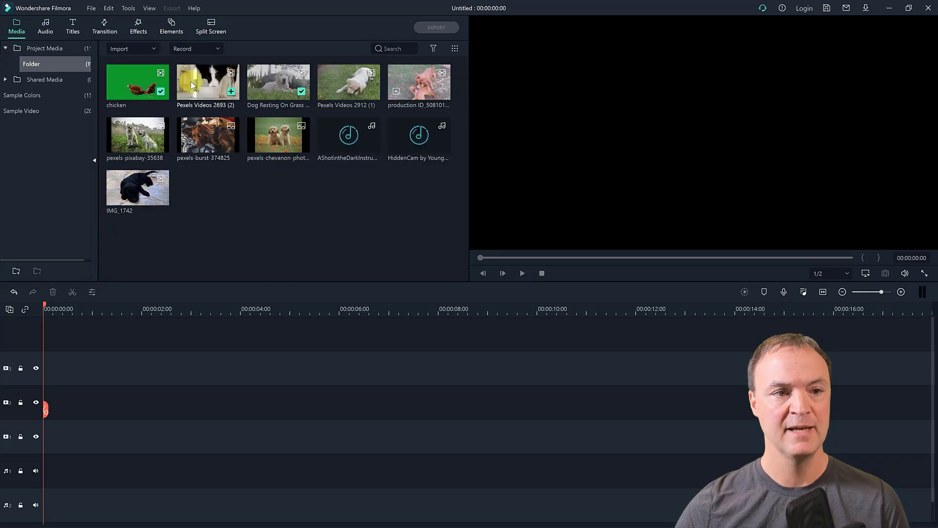
{"action": "left_click_drag", "start_coordinate": [200, 93], "coordinate": [46, 408]}
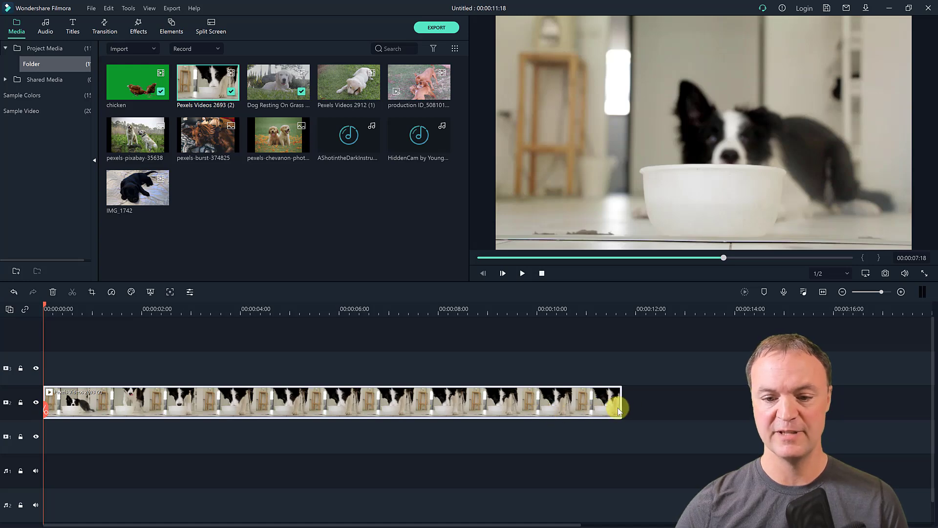
{"action": "left_click_drag", "start_coordinate": [623, 407], "coordinate": [221, 395]}
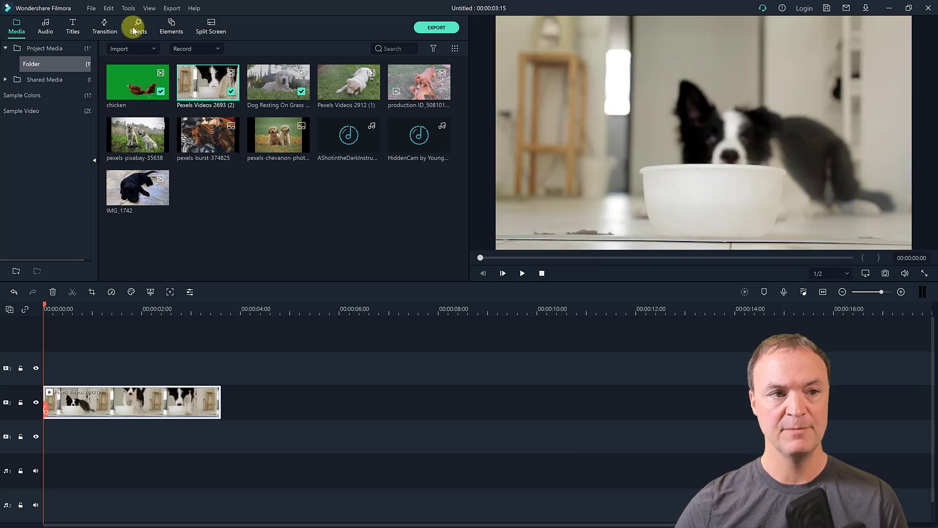
Add the three-area split screen with the curved first area directly after the clip on the second video track.
{"action": "left_click", "coordinate": [211, 30]}
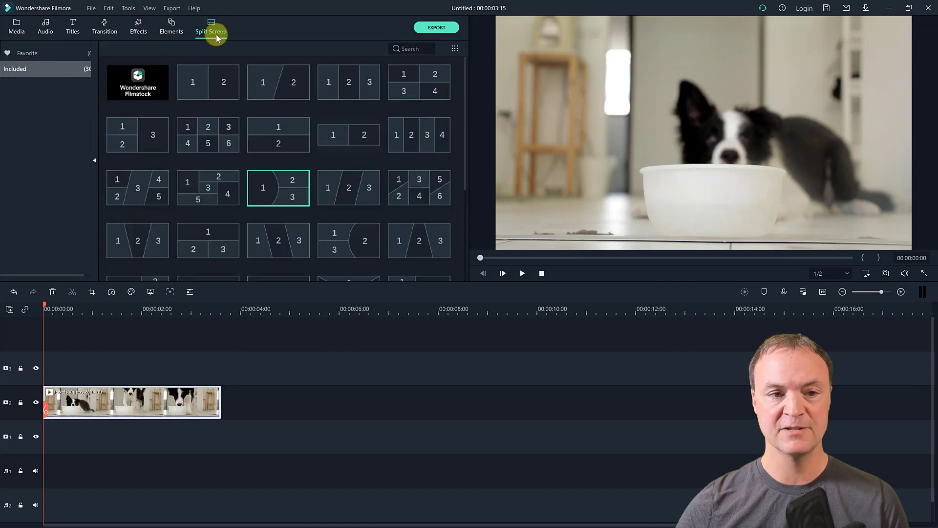
{"action": "mouse_move", "coordinate": [345, 155]}
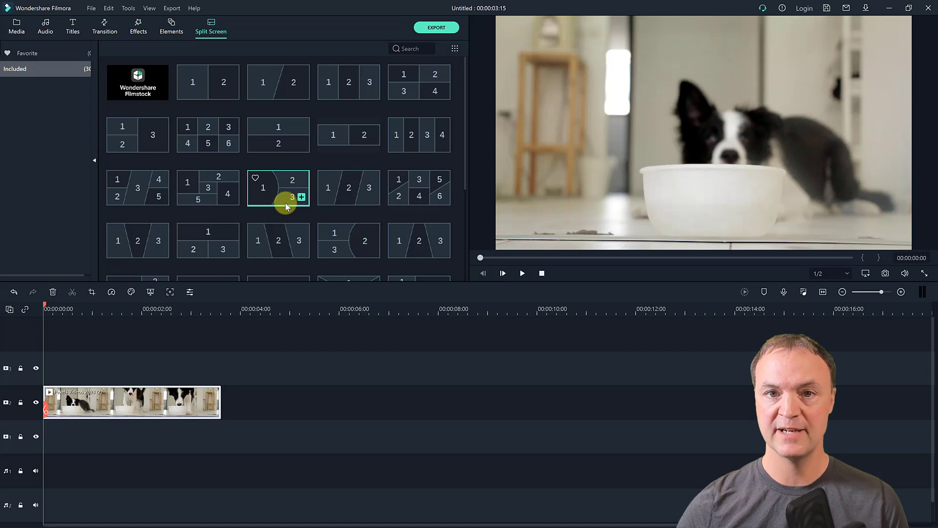
{"action": "left_click_drag", "start_coordinate": [276, 196], "coordinate": [232, 402]}
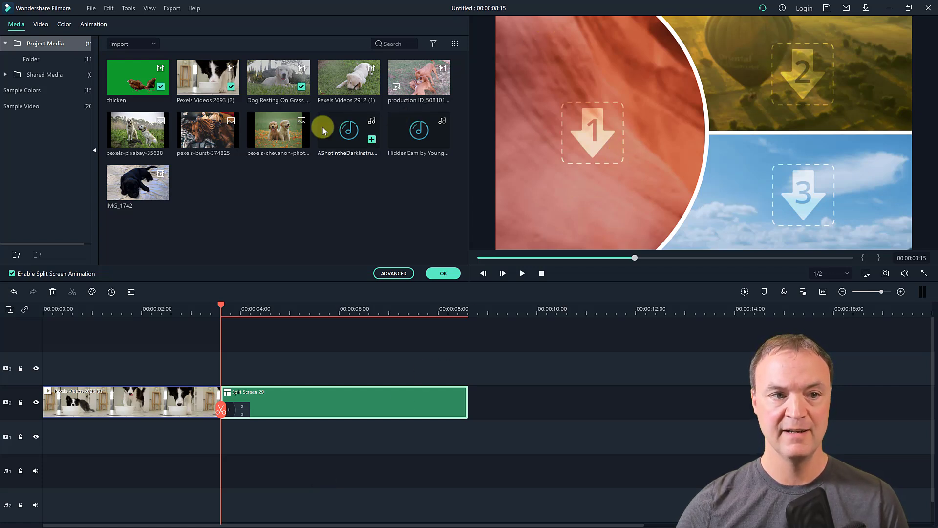
Fill split screen areas 1, 2 and 3 with Dog Resting On Grass, Pexels Videos 2912 (1) and pexels-pixabay-35638.
{"action": "left_click_drag", "start_coordinate": [272, 78], "coordinate": [546, 103]}
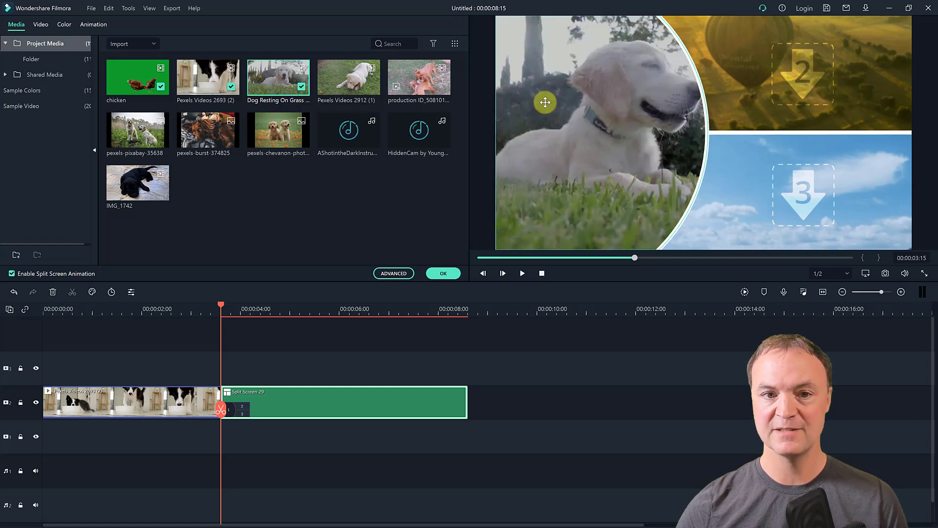
{"action": "left_click_drag", "start_coordinate": [343, 87], "coordinate": [504, 93]}
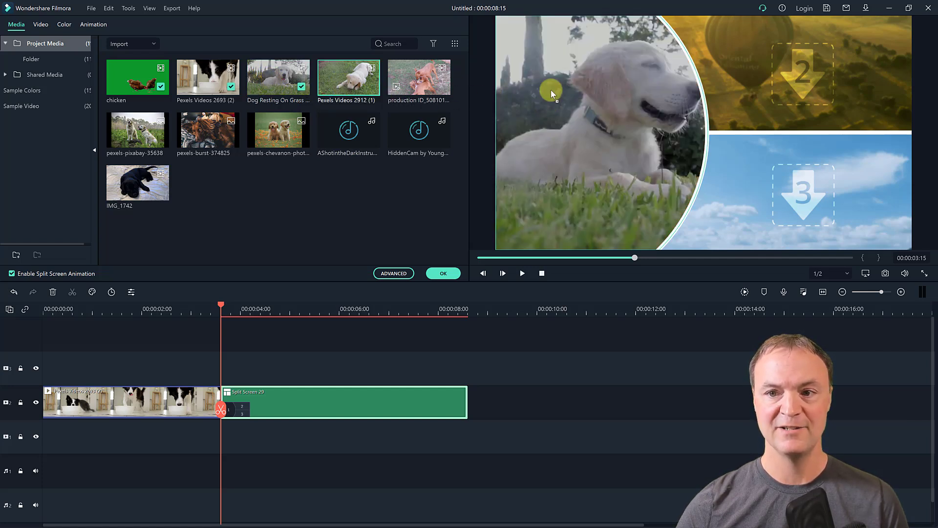
{"action": "left_click_drag", "start_coordinate": [749, 79], "coordinate": [768, 77]}
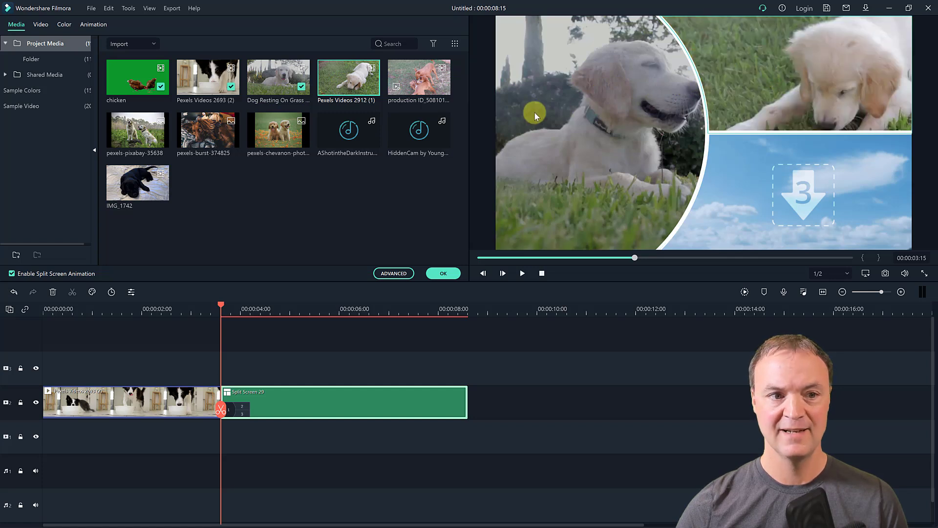
{"action": "left_click_drag", "start_coordinate": [131, 135], "coordinate": [772, 195]}
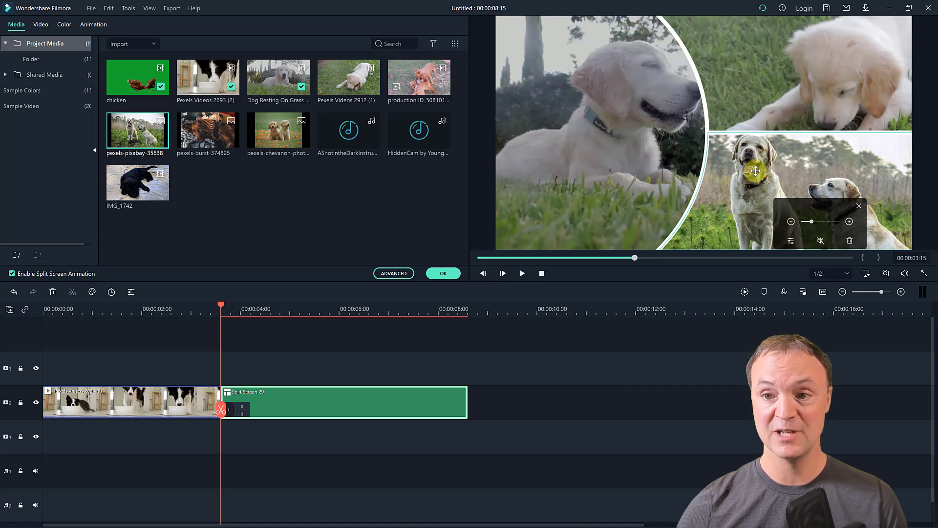
Reposition the videos within areas 1 and 2 of the split screen, shifting both dogs slightly to the left.
{"action": "left_click", "coordinate": [651, 159]}
{"action": "left_click_drag", "start_coordinate": [648, 158], "coordinate": [637, 161]}
{"action": "left_click_drag", "start_coordinate": [817, 67], "coordinate": [787, 63]}
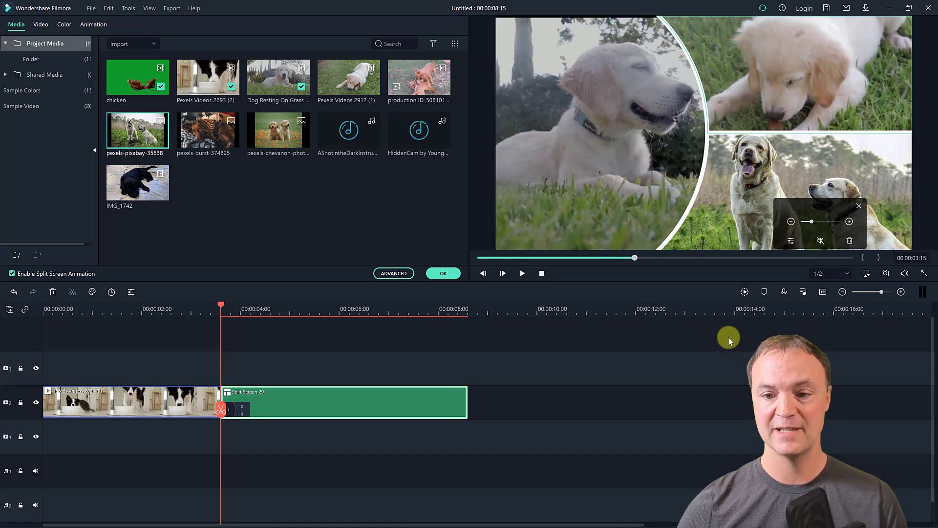
Preview the split screen from its start on the timeline and accept its area settings.
{"action": "left_click", "coordinate": [218, 306]}
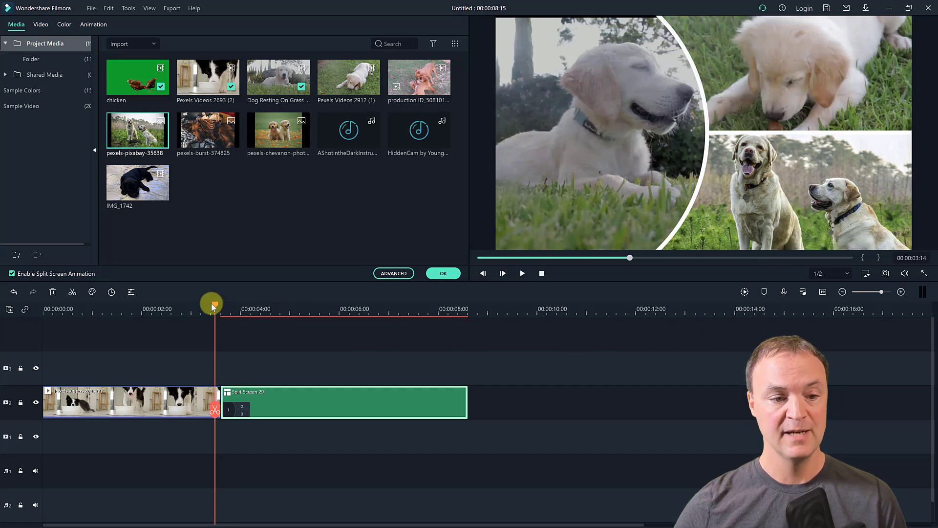
{"action": "left_click", "coordinate": [211, 307]}
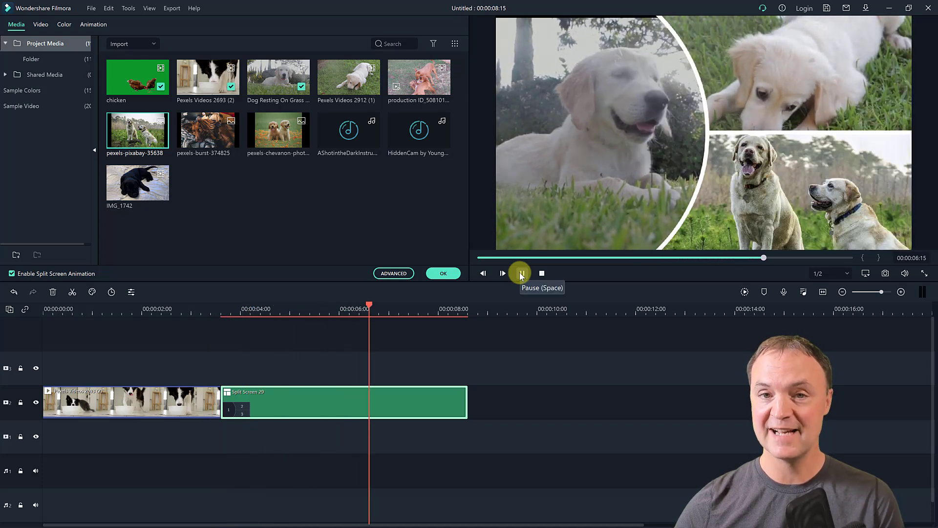
{"action": "left_click", "coordinate": [524, 273]}
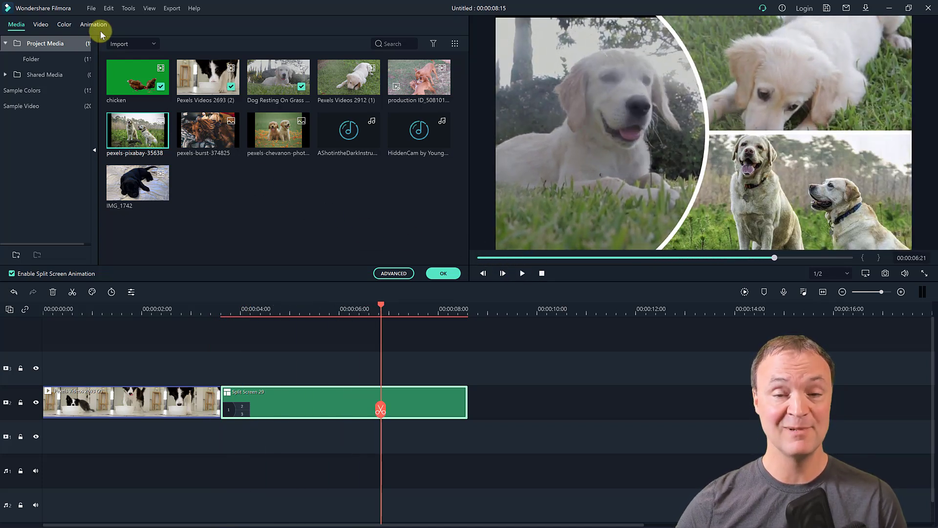
{"action": "left_click", "coordinate": [443, 273]}
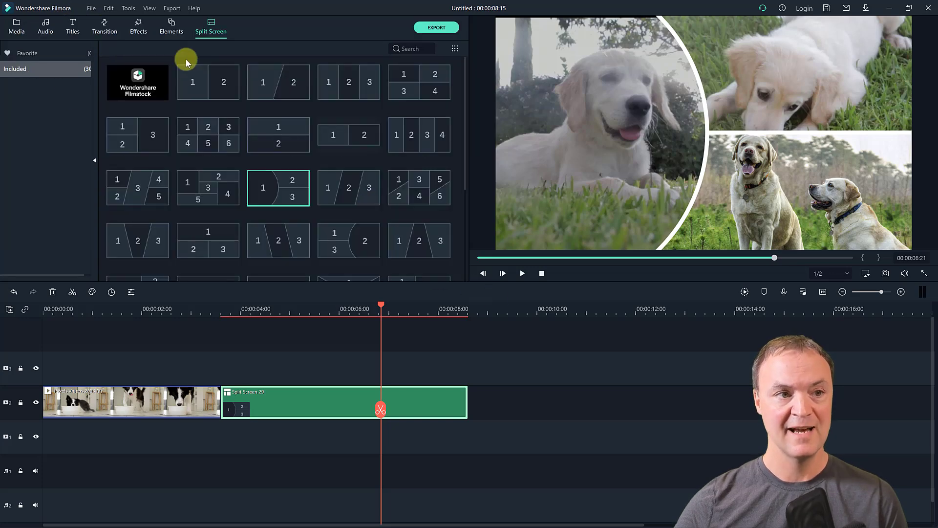
Add a Dissolve transition between Pexels Videos 2693 (2) and the split screen, and play it back.
{"action": "left_click", "coordinate": [103, 30]}
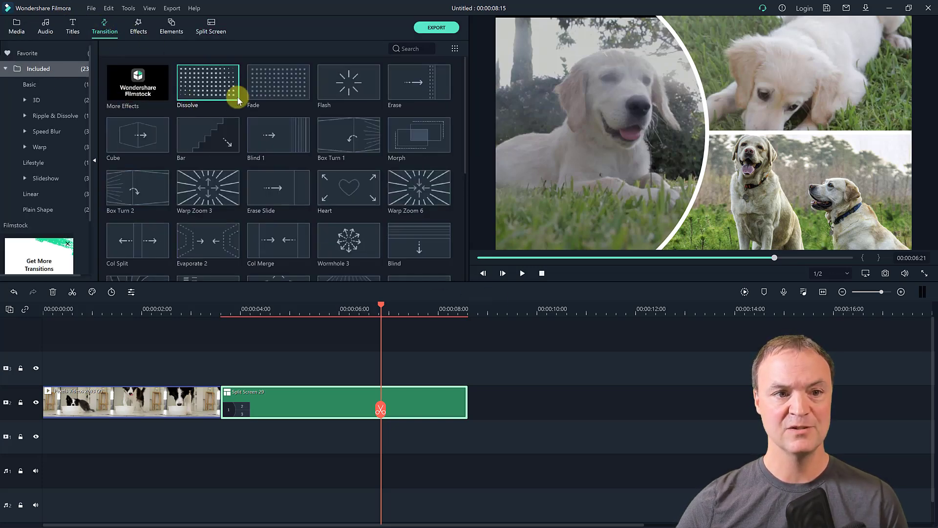
{"action": "left_click_drag", "start_coordinate": [219, 98], "coordinate": [215, 415]}
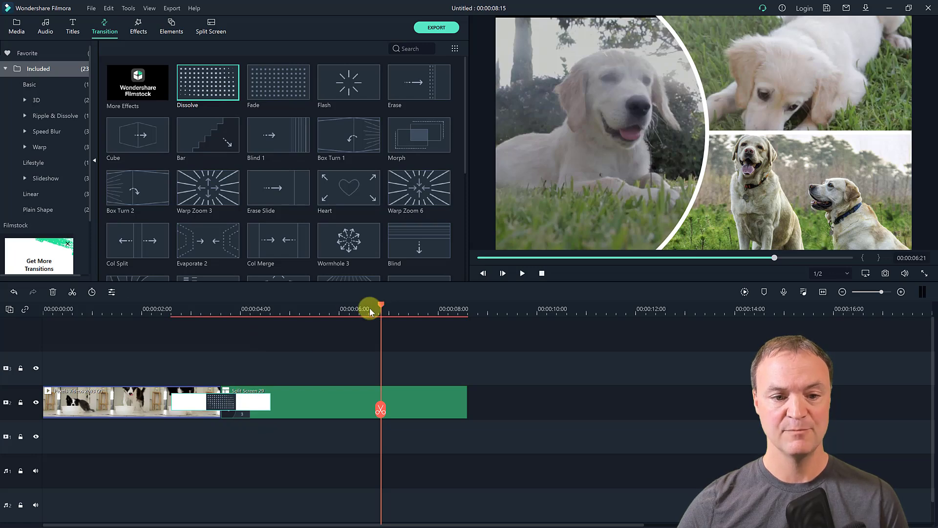
{"action": "left_click_drag", "start_coordinate": [370, 311], "coordinate": [161, 333]}
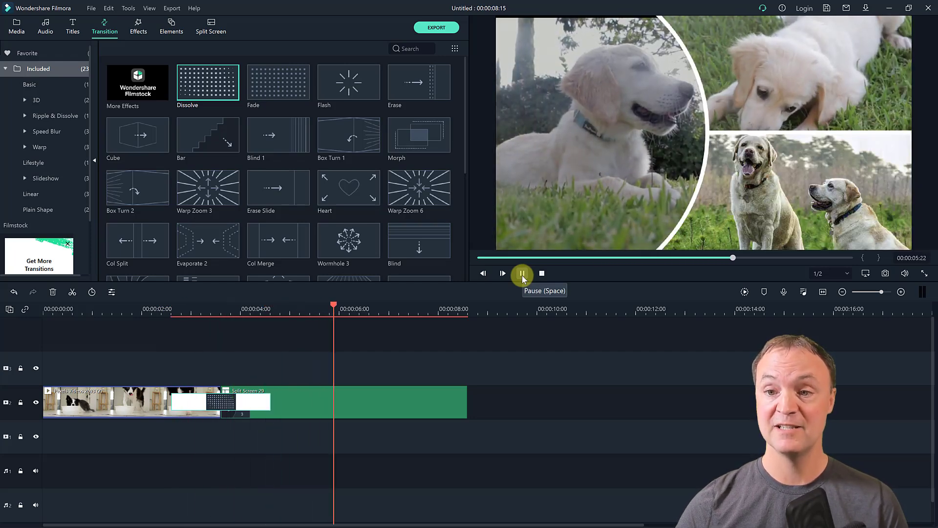
{"action": "left_click", "coordinate": [522, 273]}
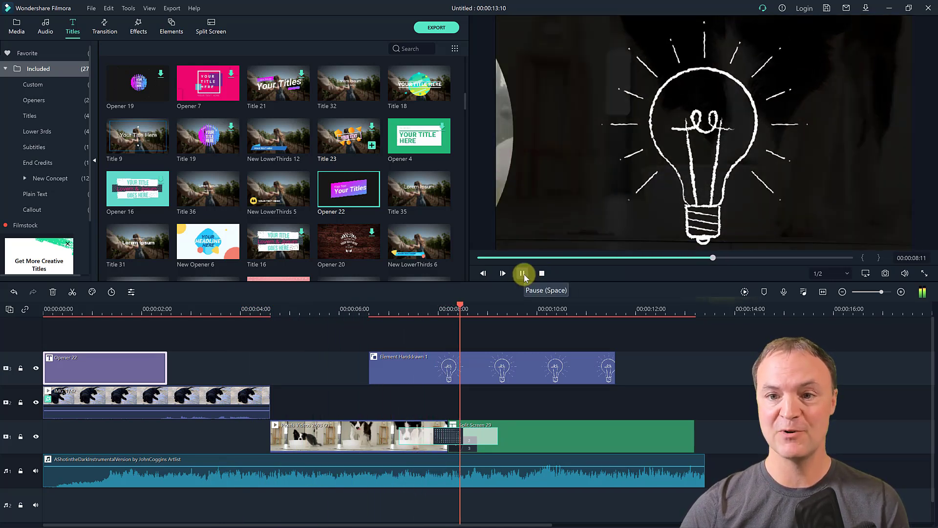
Preview the assembled timeline with its title, music and lightbulb element, and open the project's export settings.
{"action": "left_click", "coordinate": [524, 274]}
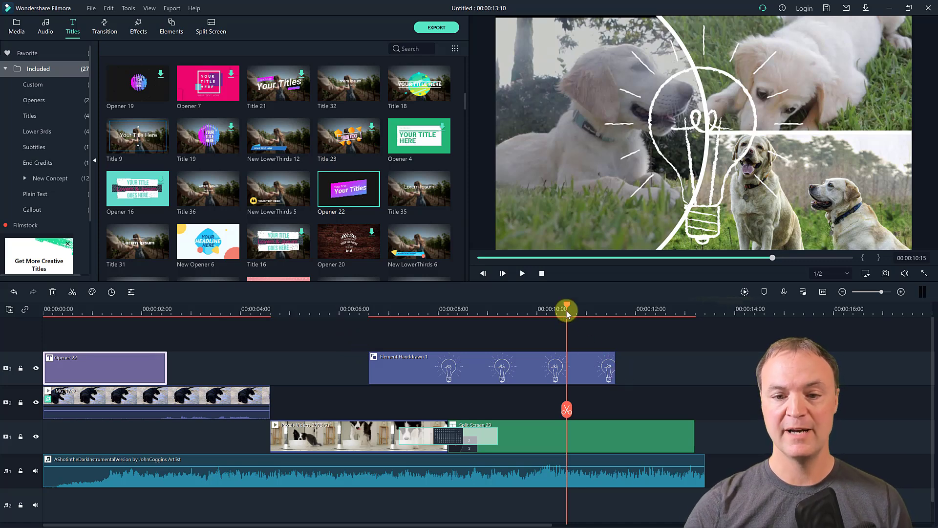
{"action": "left_click", "coordinate": [436, 29]}
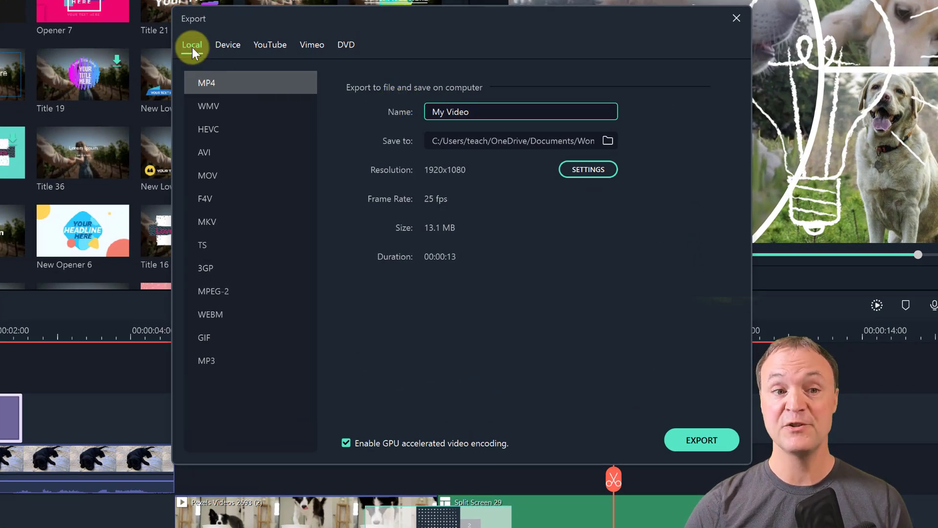
Review the export options for devices and YouTube, and return to the local file export.
{"action": "left_click", "coordinate": [235, 48]}
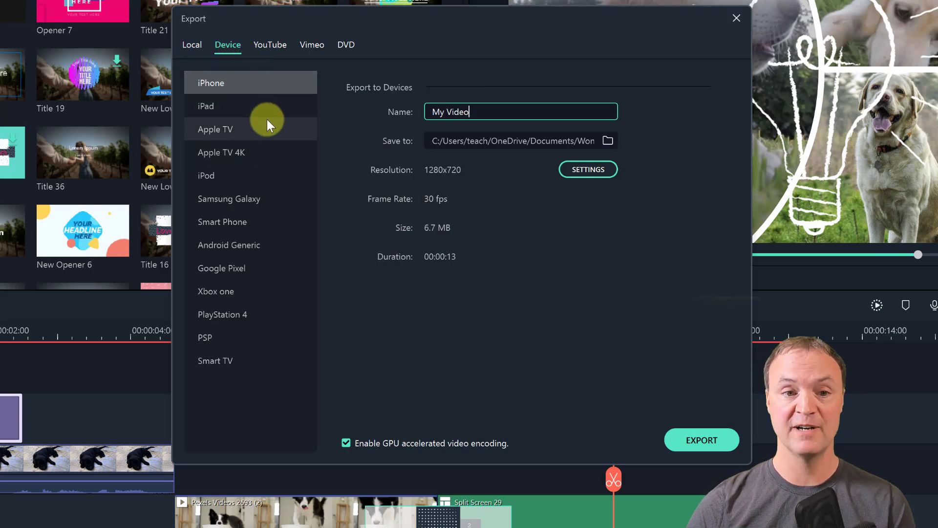
{"action": "left_click", "coordinate": [270, 45]}
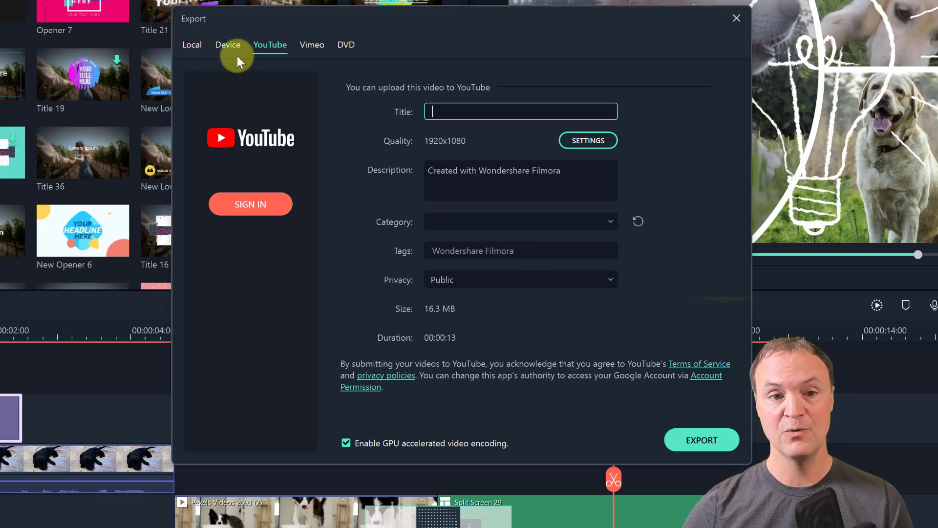
{"action": "left_click", "coordinate": [191, 46]}
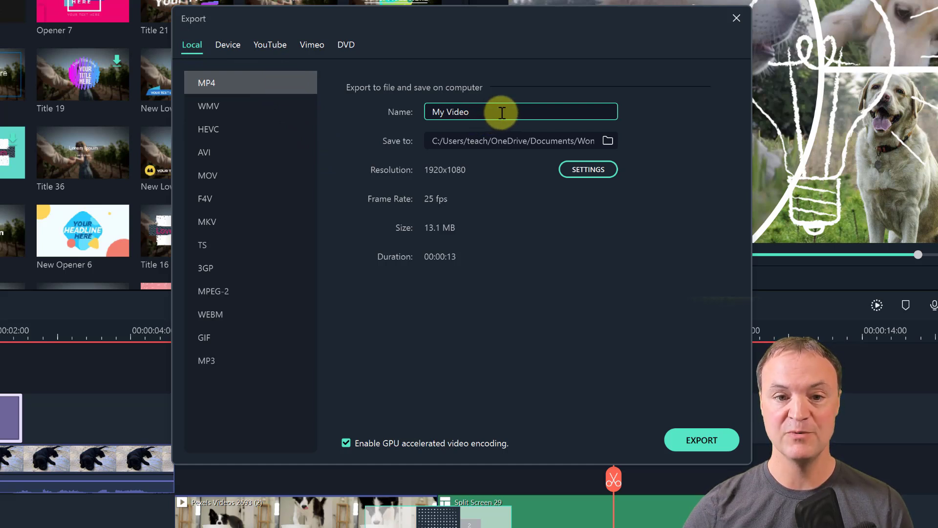
Name the local MP4 export Dogs.
{"action": "left_click_drag", "start_coordinate": [503, 115], "coordinate": [381, 112]}
{"action": "type", "text": "Dogs"}
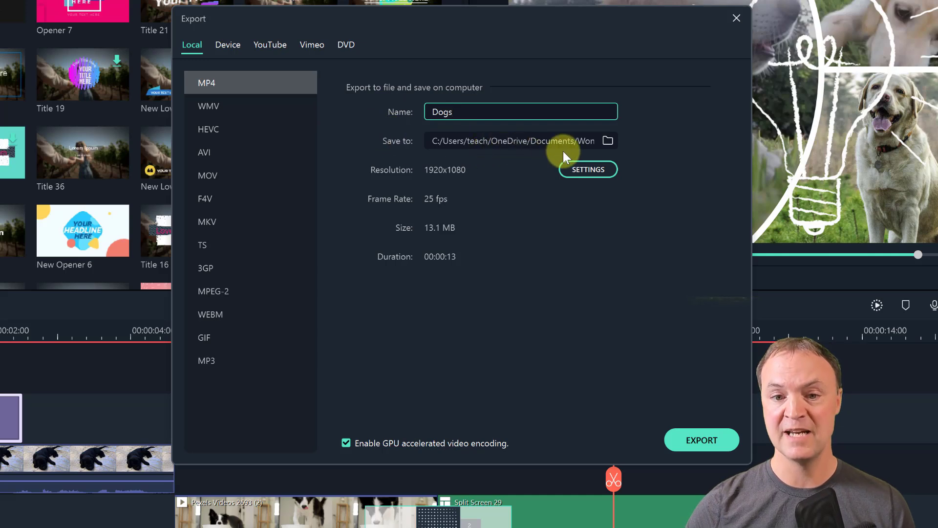
Examine the export's save folder choice and its MP4 quality, video and audio encoding settings.
{"action": "left_click", "coordinate": [608, 142]}
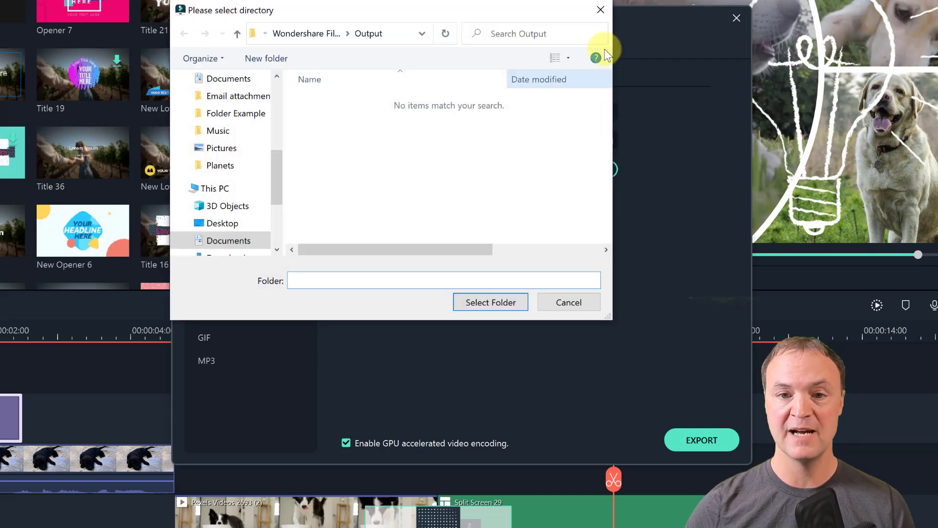
{"action": "left_click", "coordinate": [601, 10]}
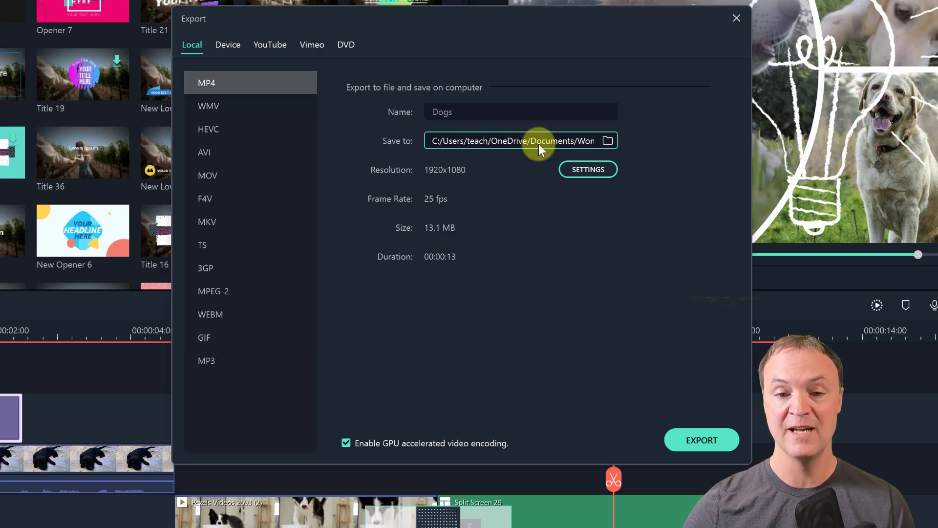
{"action": "left_click", "coordinate": [589, 171]}
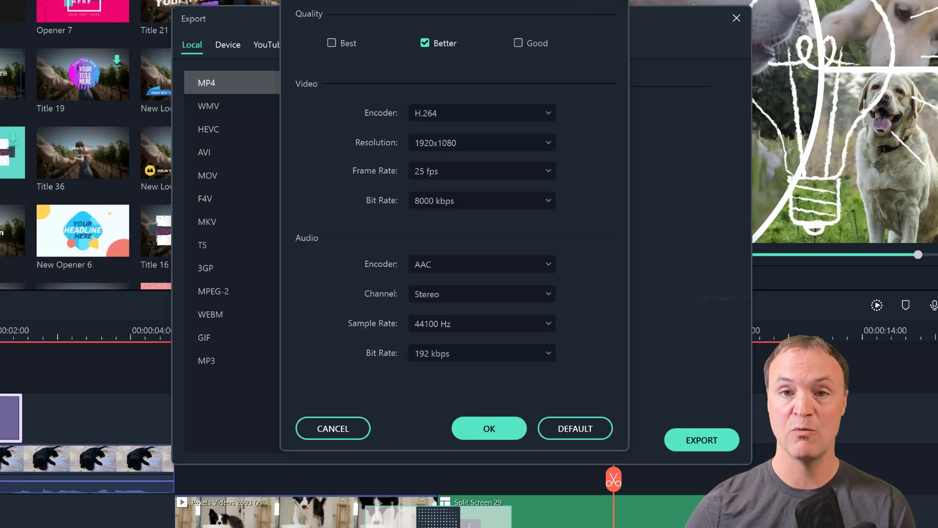
{"action": "left_click", "coordinate": [654, 245]}
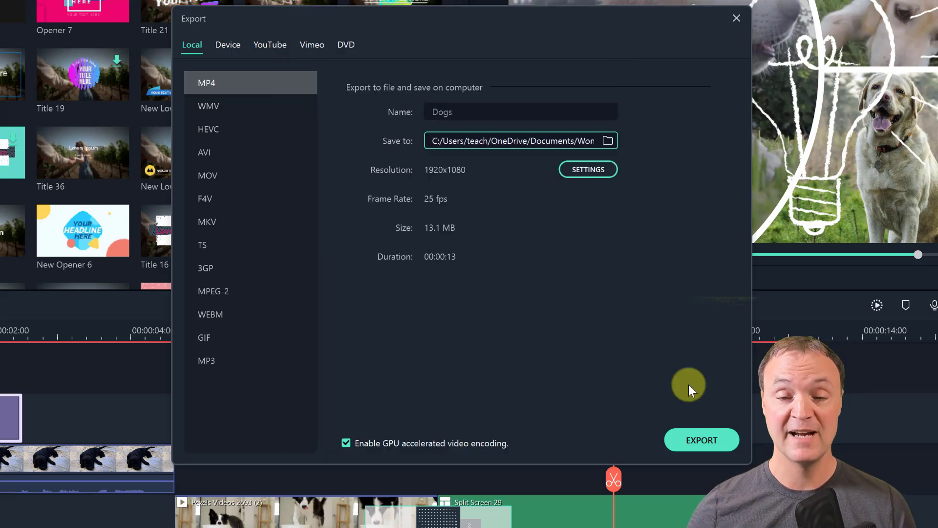